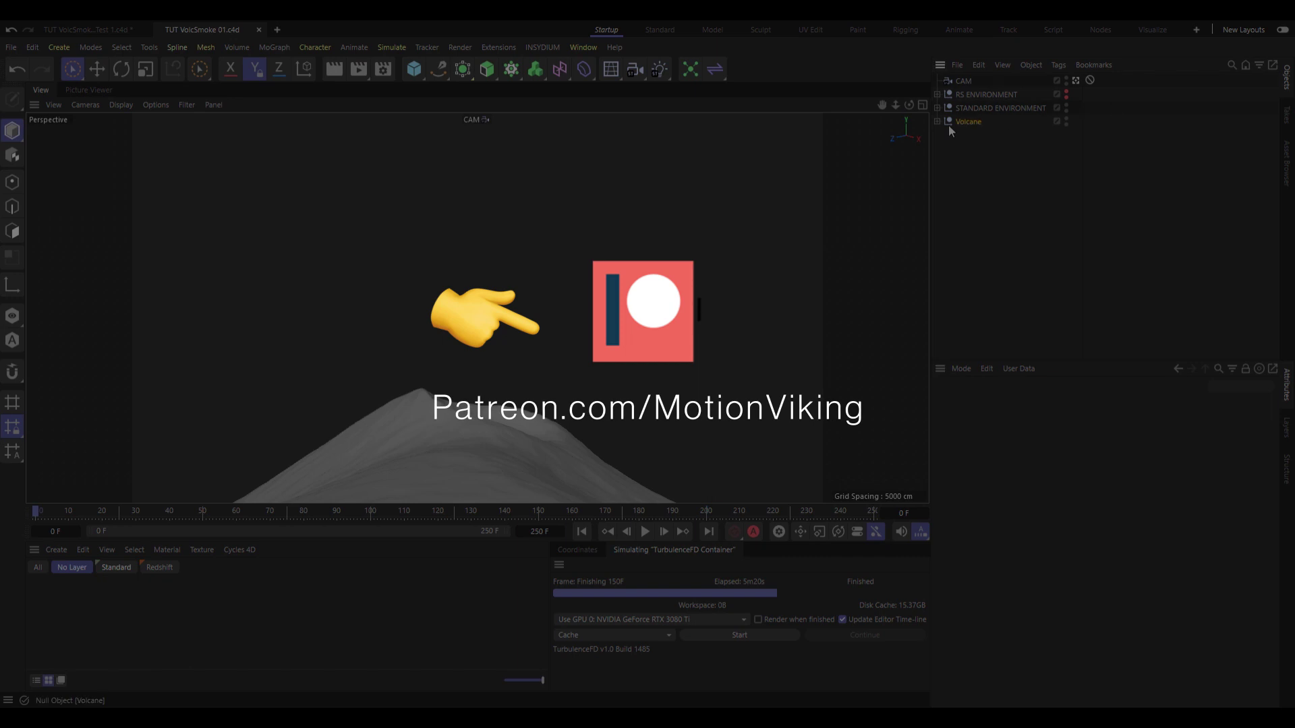
Add a particle emitter and place it beneath the Volcane object in the hierarchy
click(949, 122)
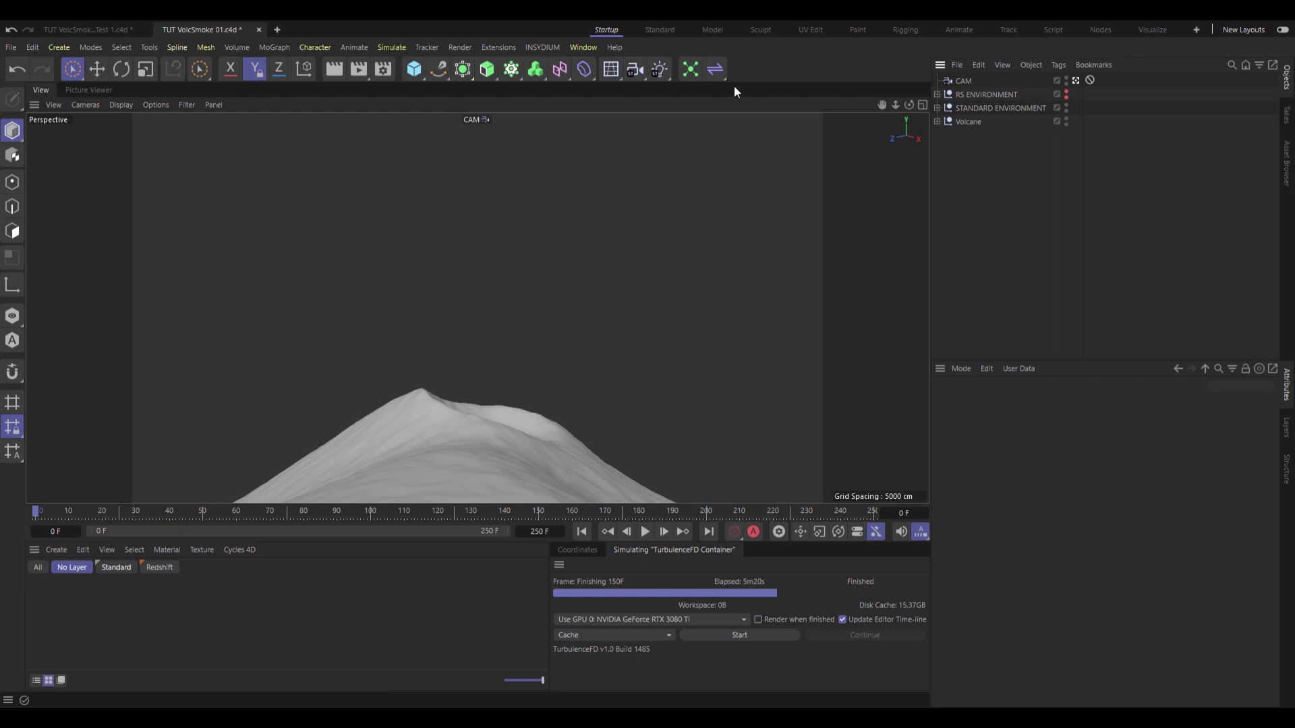
click(689, 69)
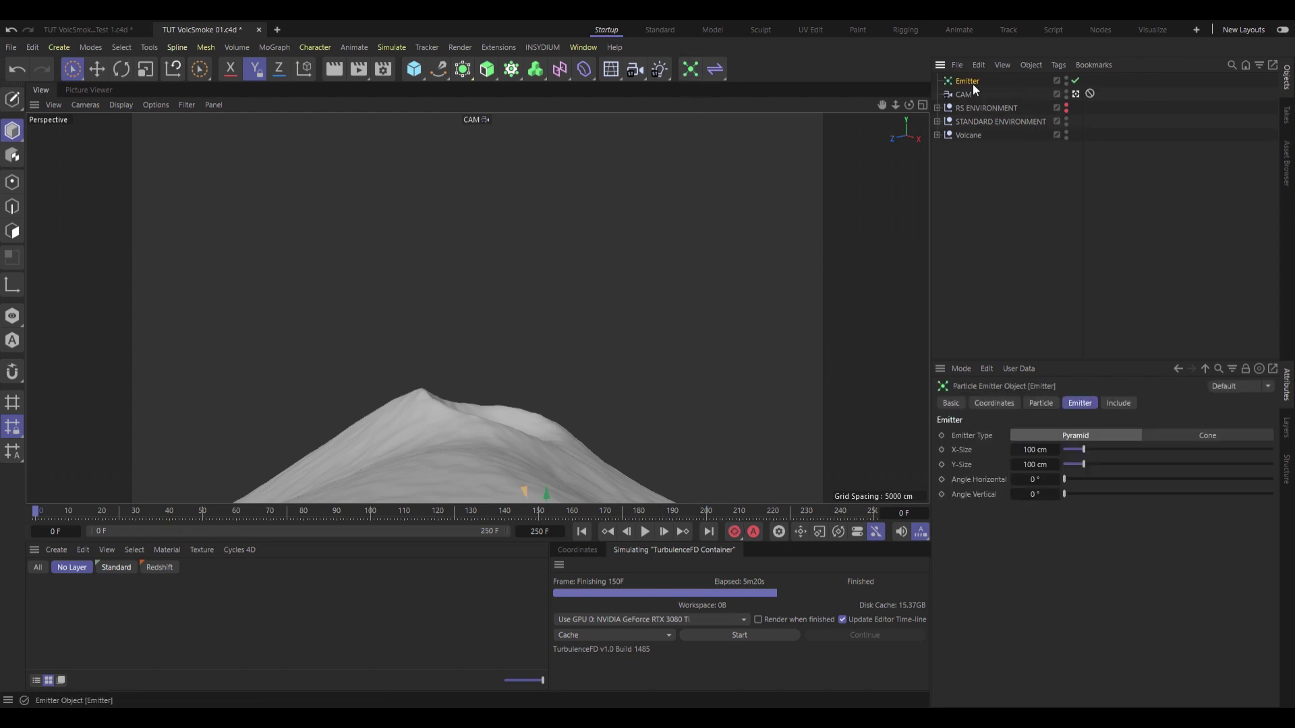
drag(972, 83, 991, 203)
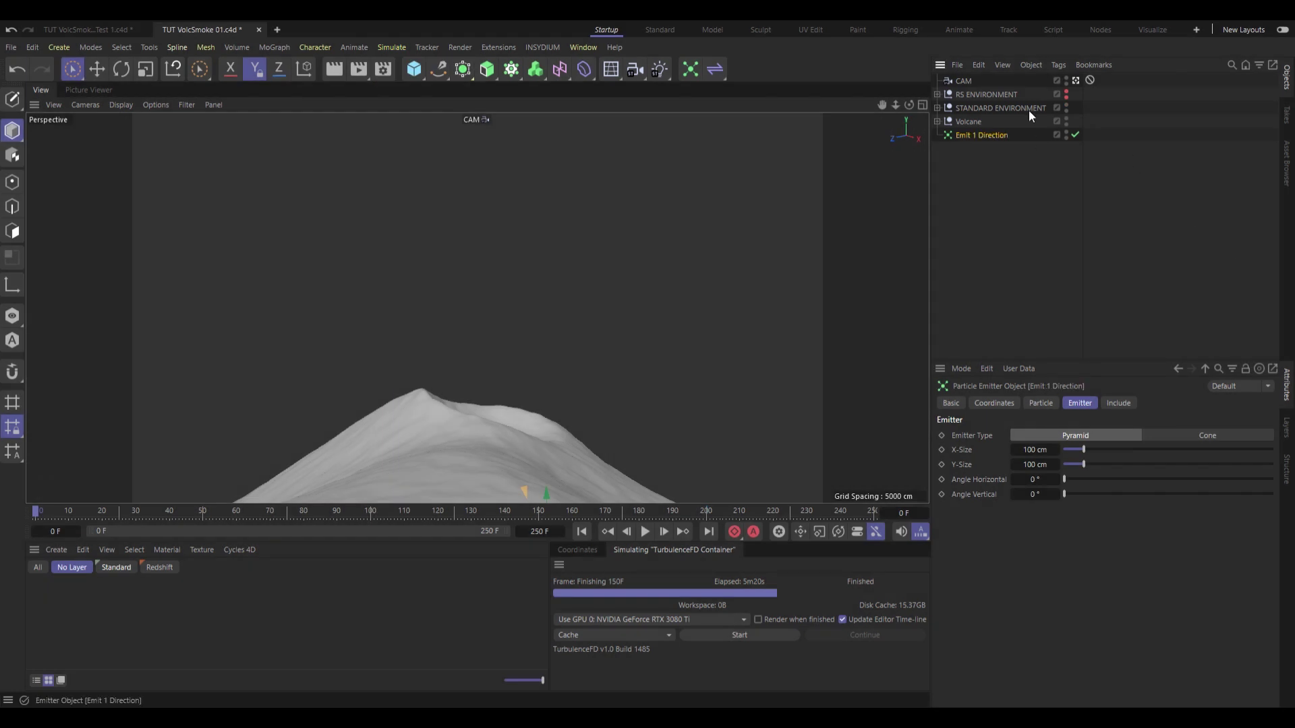
Rotate the emitter 90° in the crater so it aims upward
middle_click(714, 376)
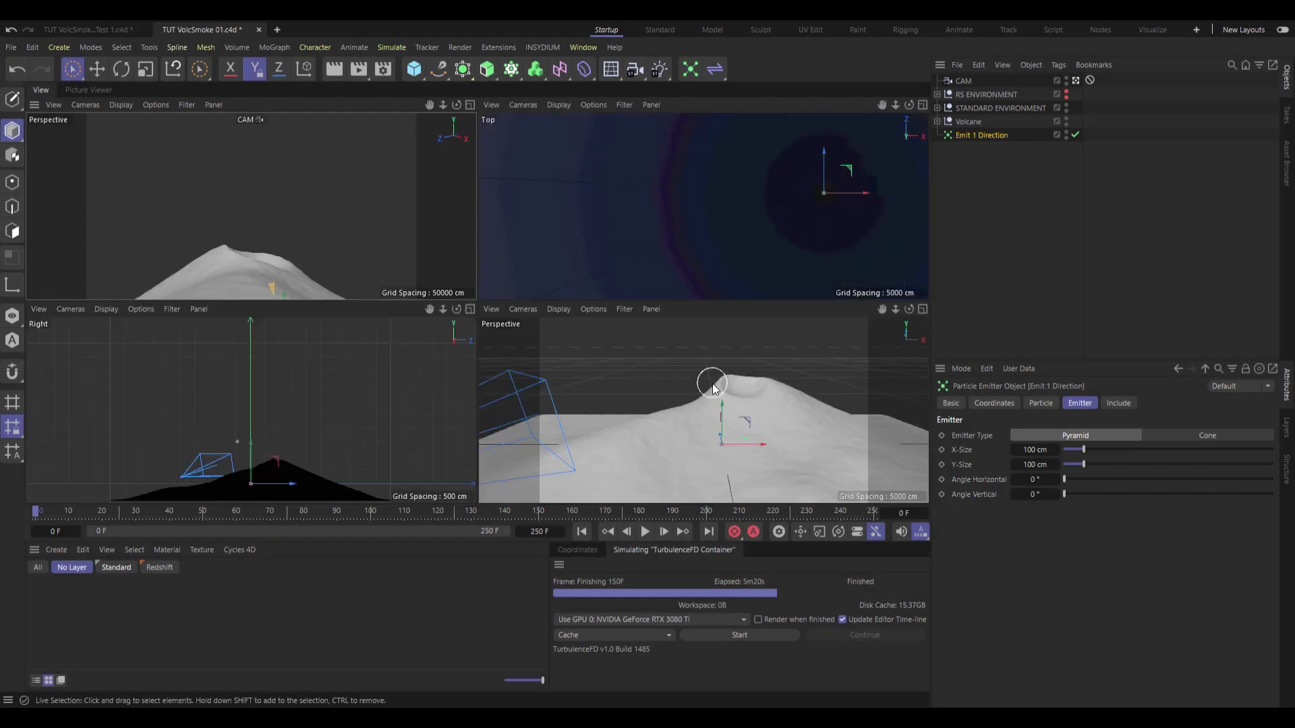
middle_click(714, 375)
alt+drag(410, 424, 498, 339)
alt+right_drag(600, 253, 598, 320)
alt+right_drag(592, 235, 624, 233)
key(r)
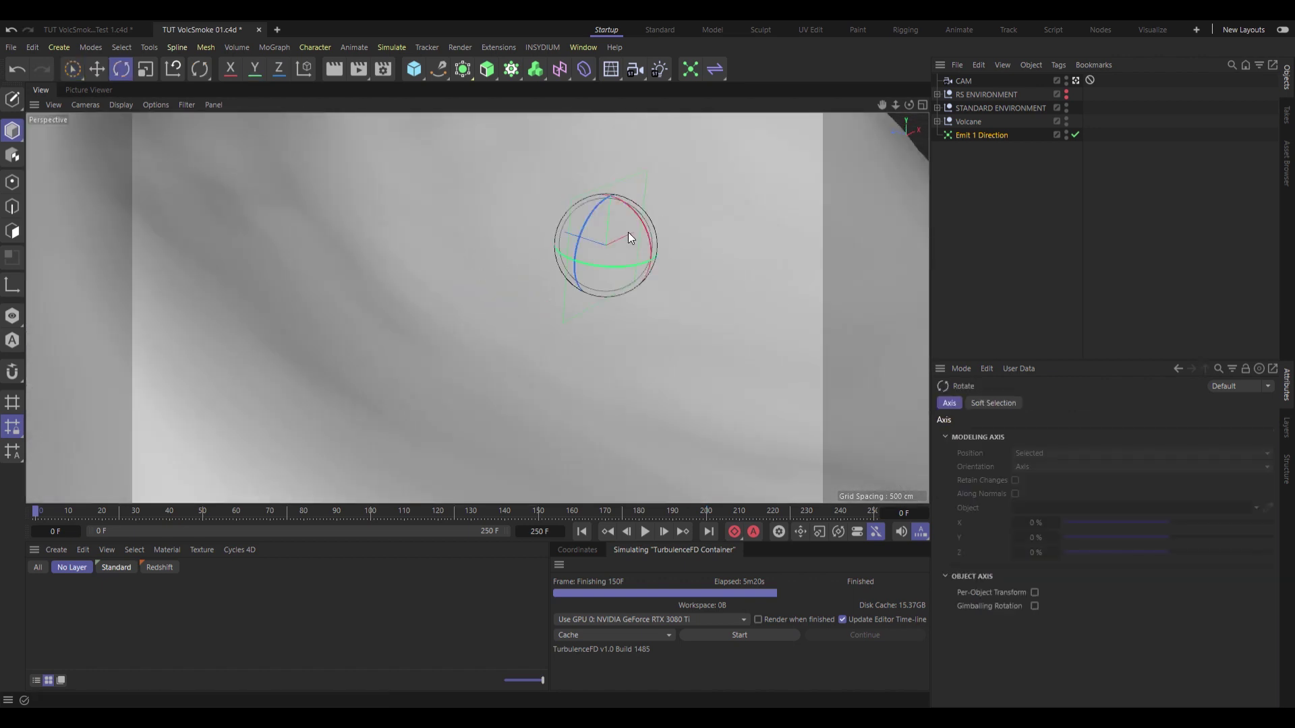
drag(633, 212, 673, 313)
key(e)
alt+right_drag(690, 299, 632, 355)
Set the emitter's Editor and Renderer birthrate to 1000, emitting from frame 25 to 35
click(971, 135)
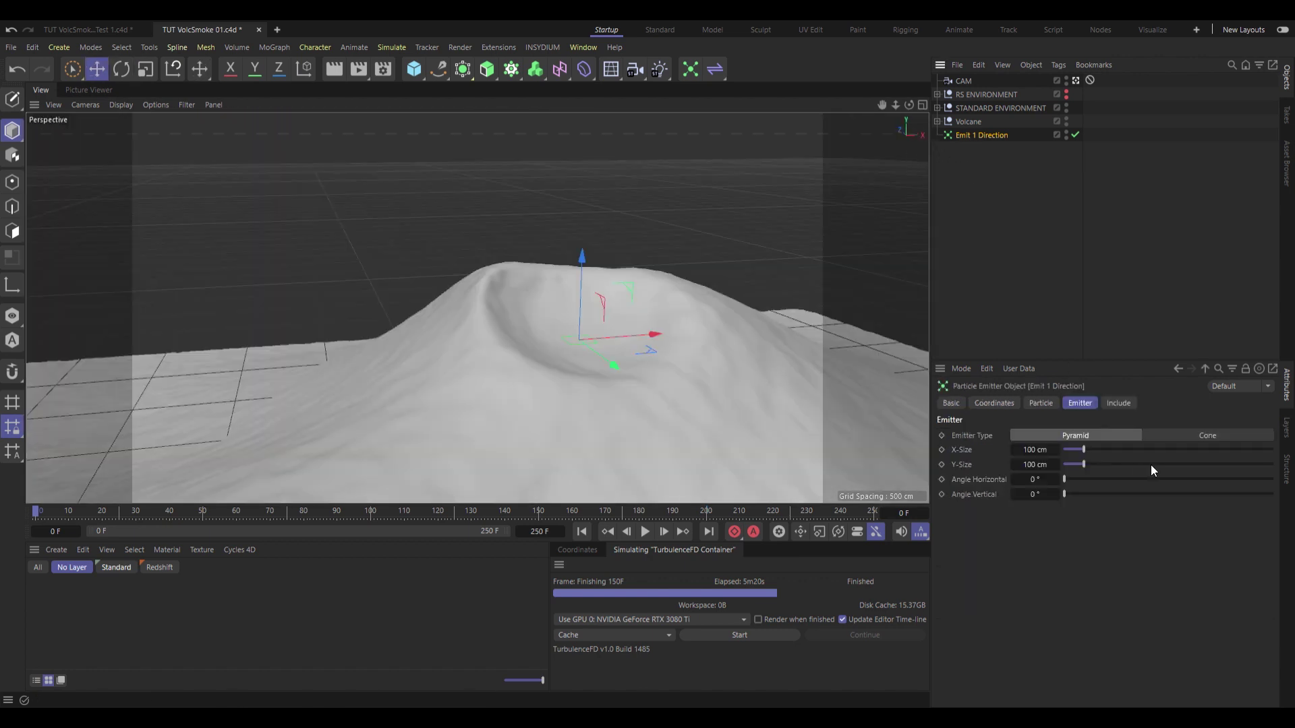
click(1038, 404)
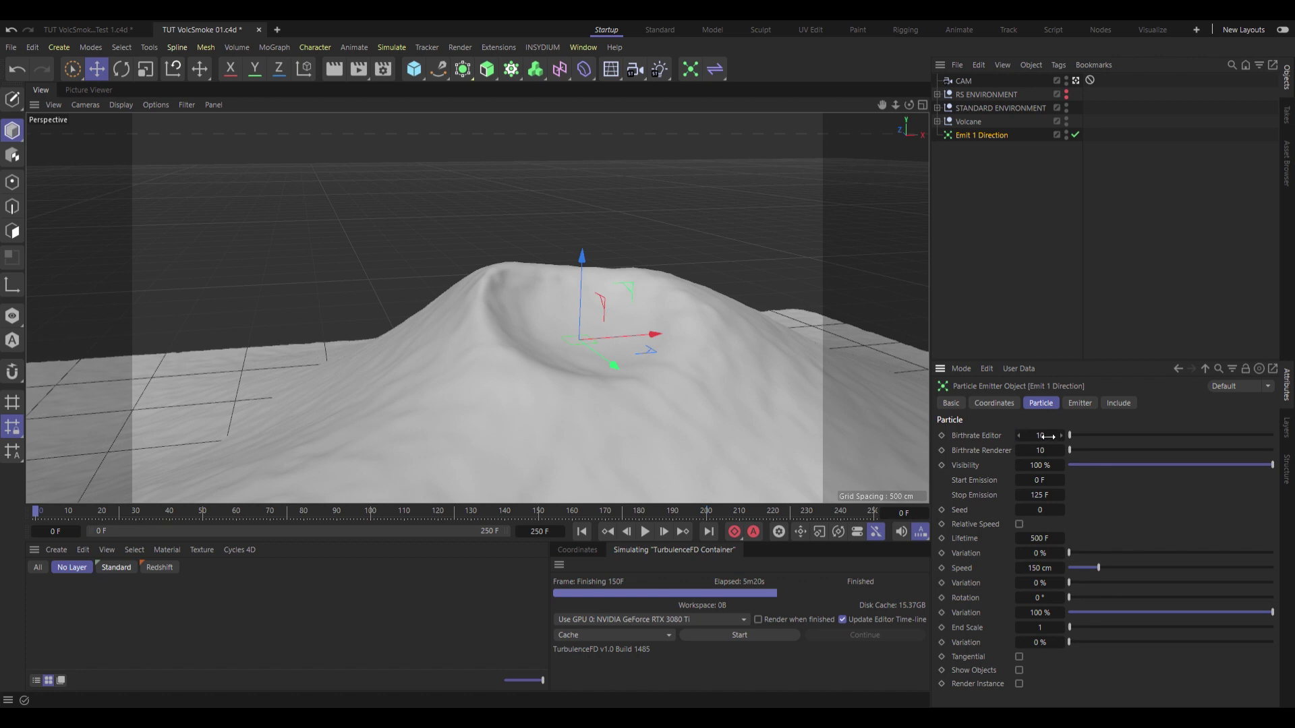
double_click(1044, 436)
text(1000)
double_click(1042, 449)
text(1000)
key(Return)
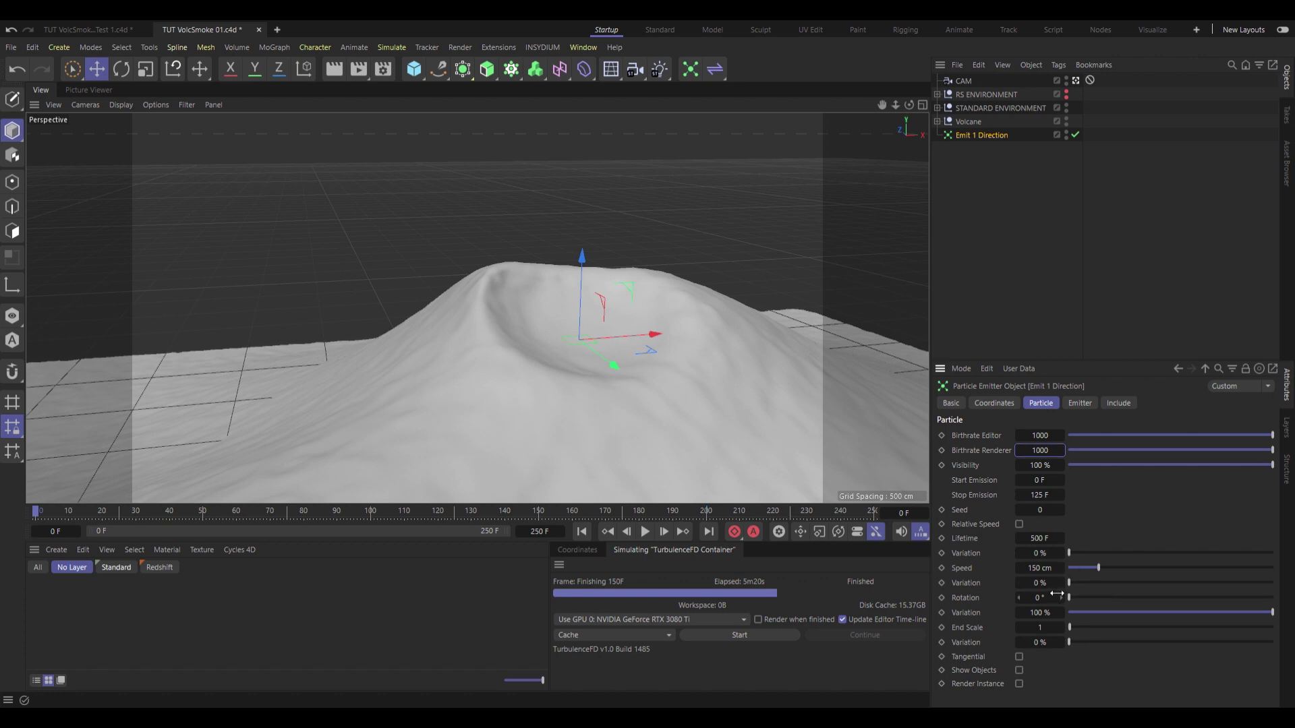
double_click(1044, 481)
text(25)
key(Tab)
text(35)
key(Return)
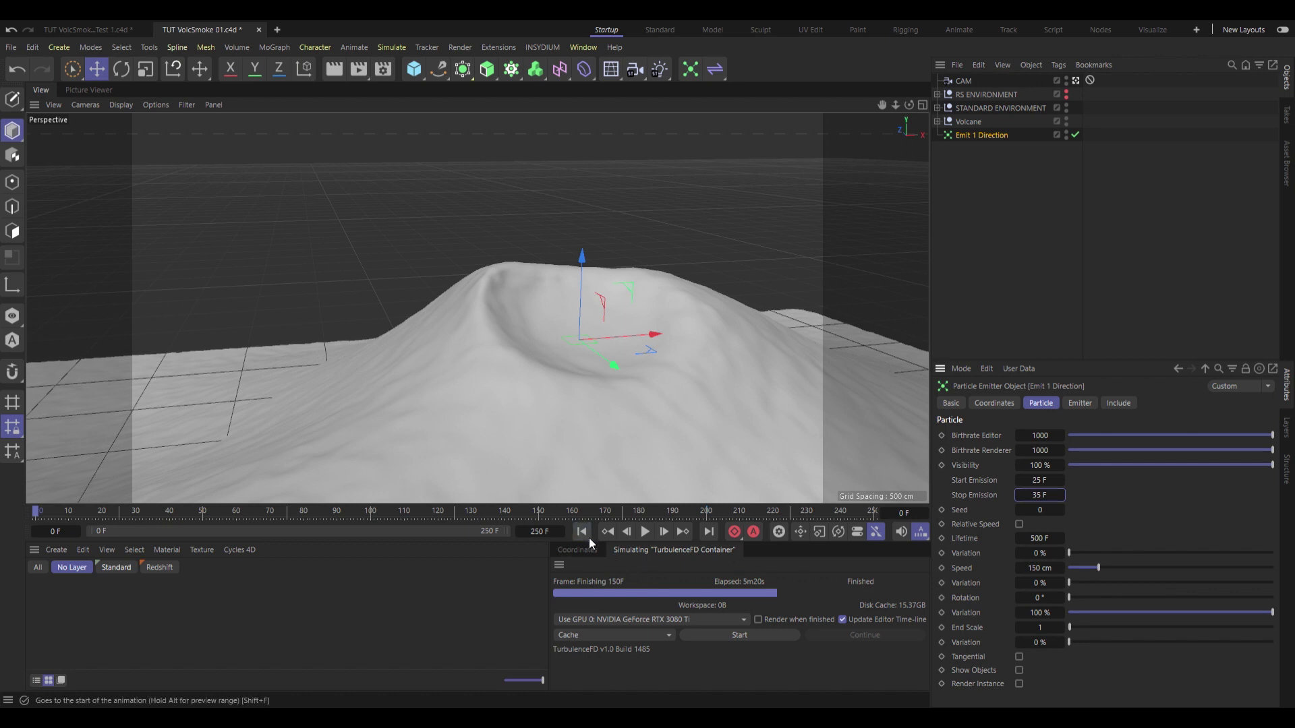
Give the particles a speed of 300 cm with 100% variation, previewing the playback
click(646, 531)
mouse_move(577, 358)
alt+mouse_down()
mouse_move(678, 334)
mouse_move(605, 365)
mouse_move(635, 337)
mouse_move(610, 368)
mouse_move(565, 380)
alt+mouse_up()
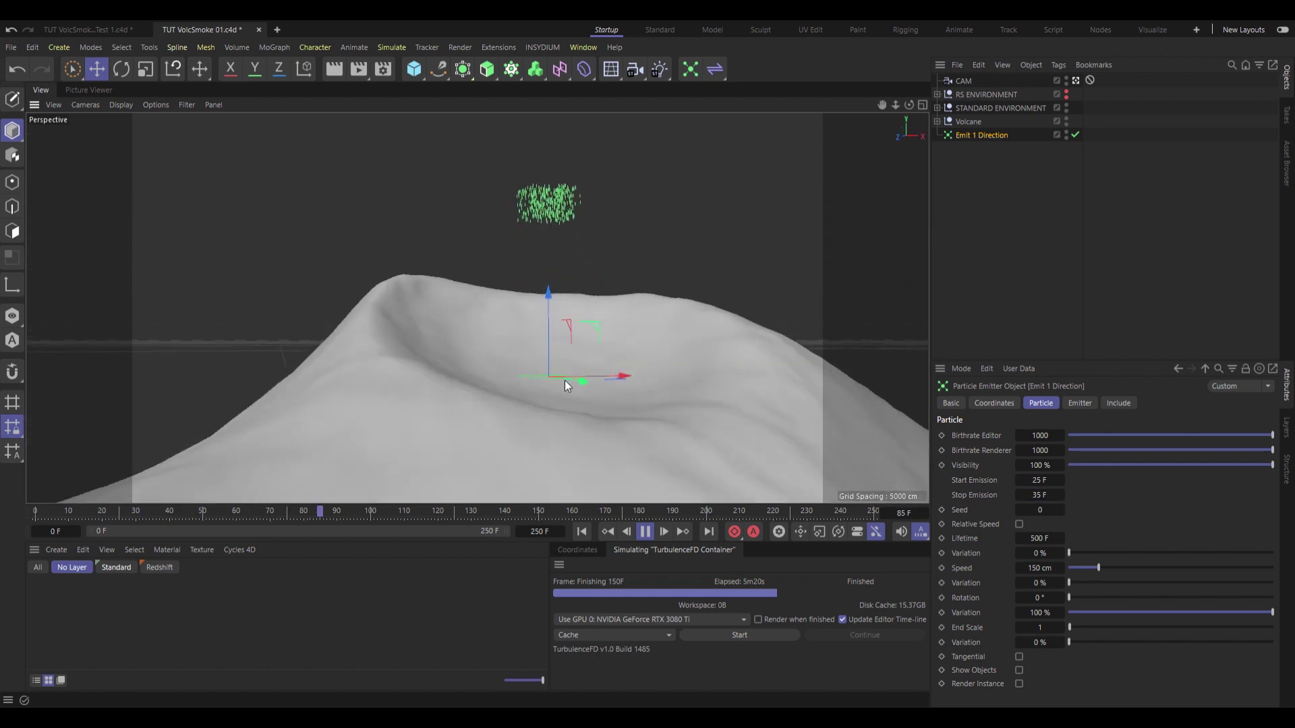
click(581, 531)
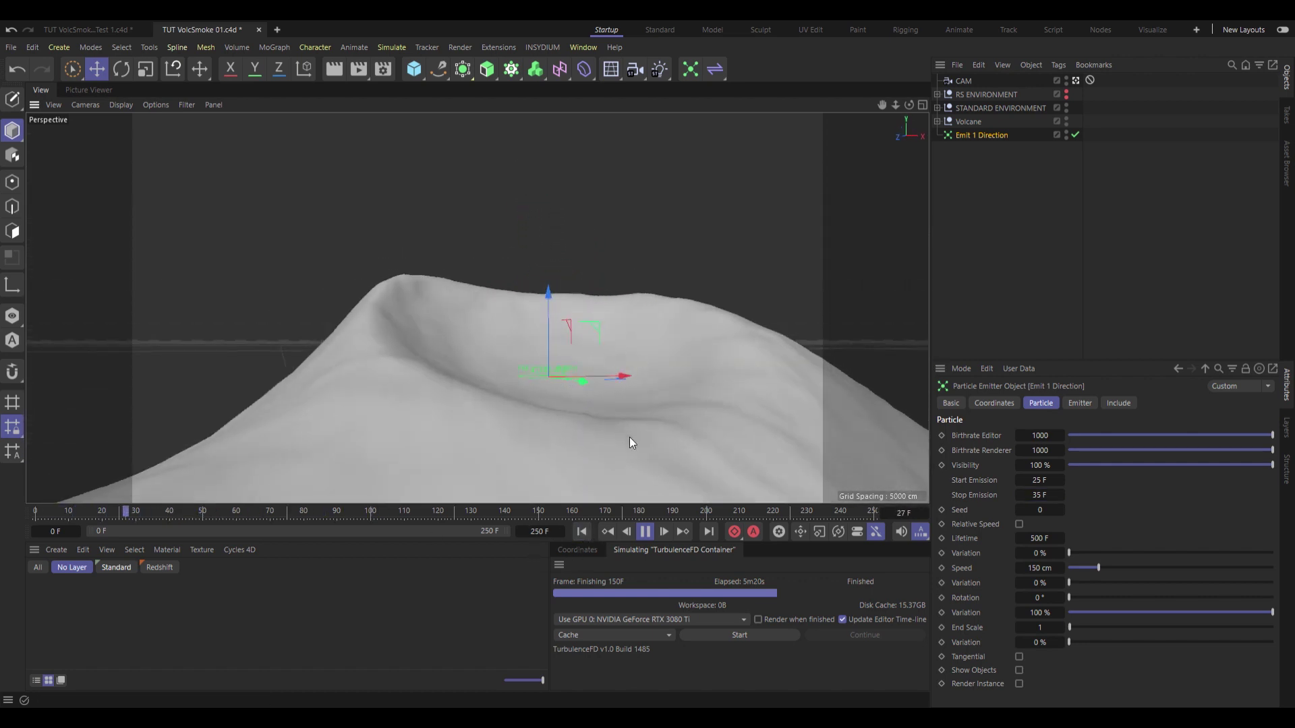
key(F8)
click(1042, 568)
text(30)
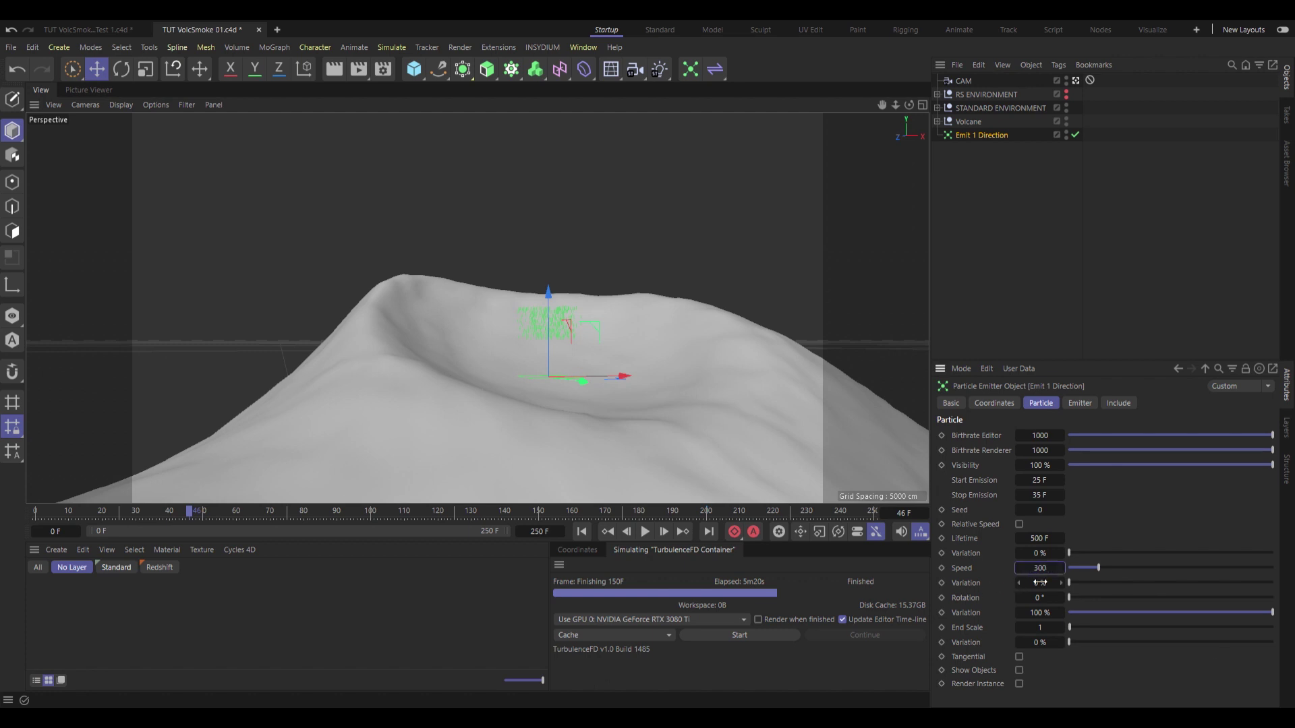
text(0)
key(Return)
drag(1086, 584, 1274, 583)
click(645, 531)
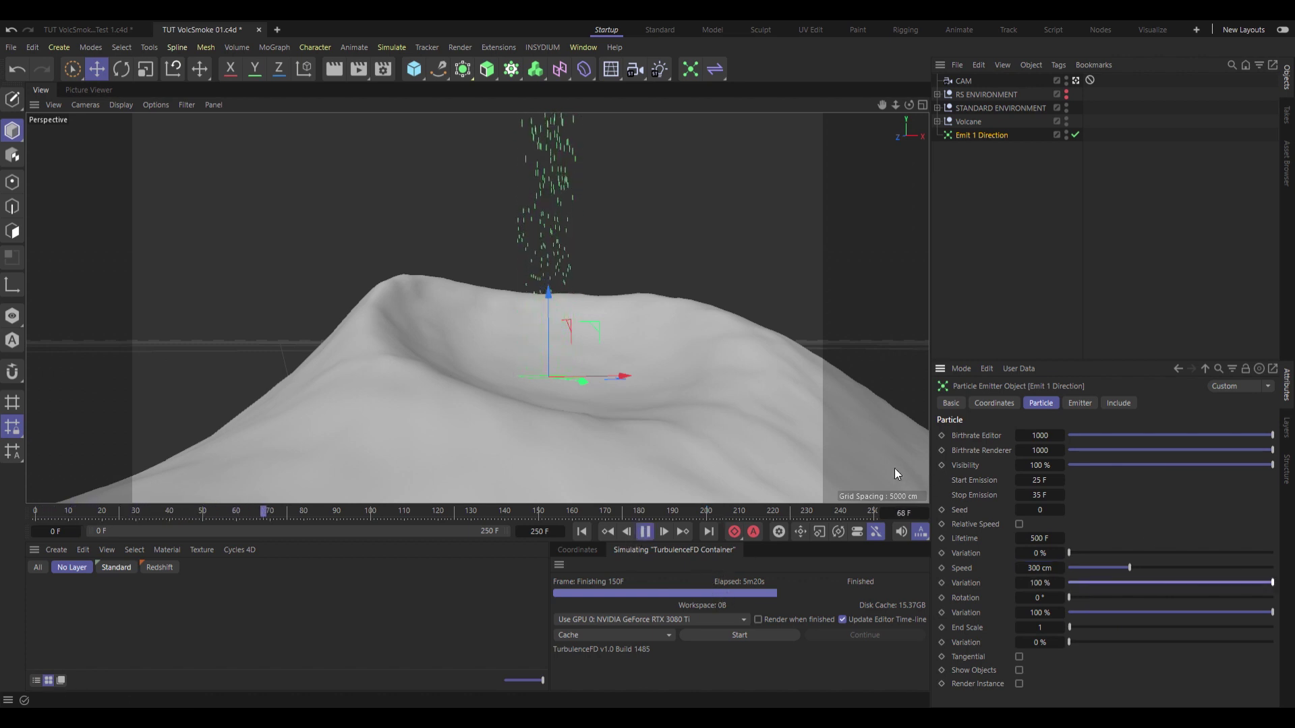
key(F8)
Set the emitter's horizontal and vertical angles to 50° and replay from the start
click(1079, 402)
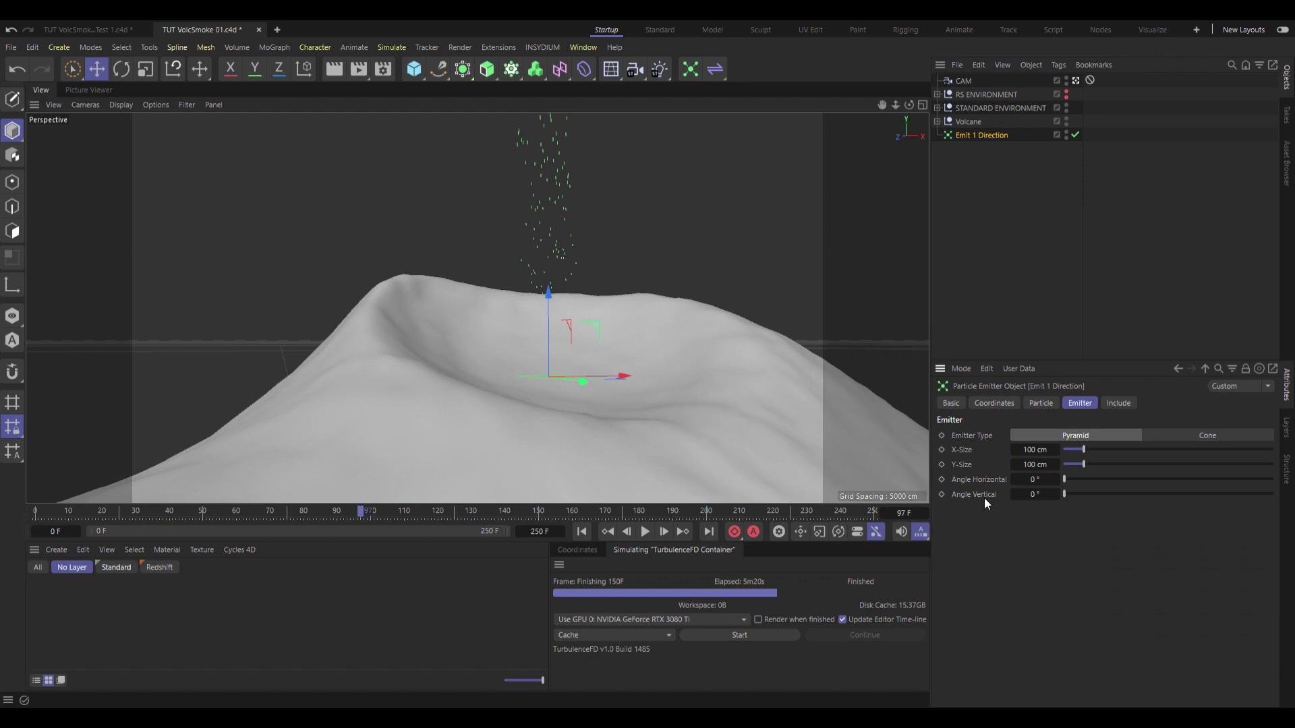
click(1035, 479)
text(50)
key(Tab)
text(50)
key(Return)
scroll(561, 375, down, 3)
click(581, 531)
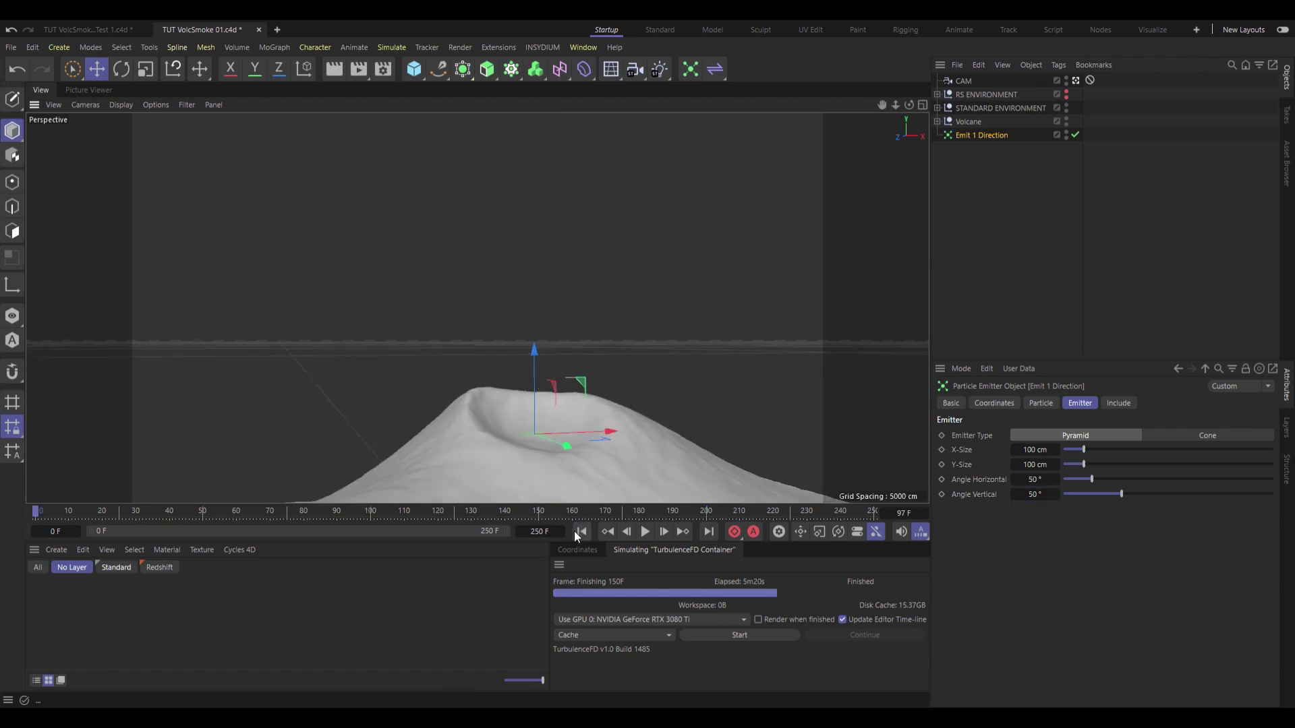
click(645, 531)
Duplicate Emit 1 Direction and set the copy's horizontal and vertical angles to 160°
click(645, 531)
click(582, 531)
ctrl+drag(985, 138, 998, 143)
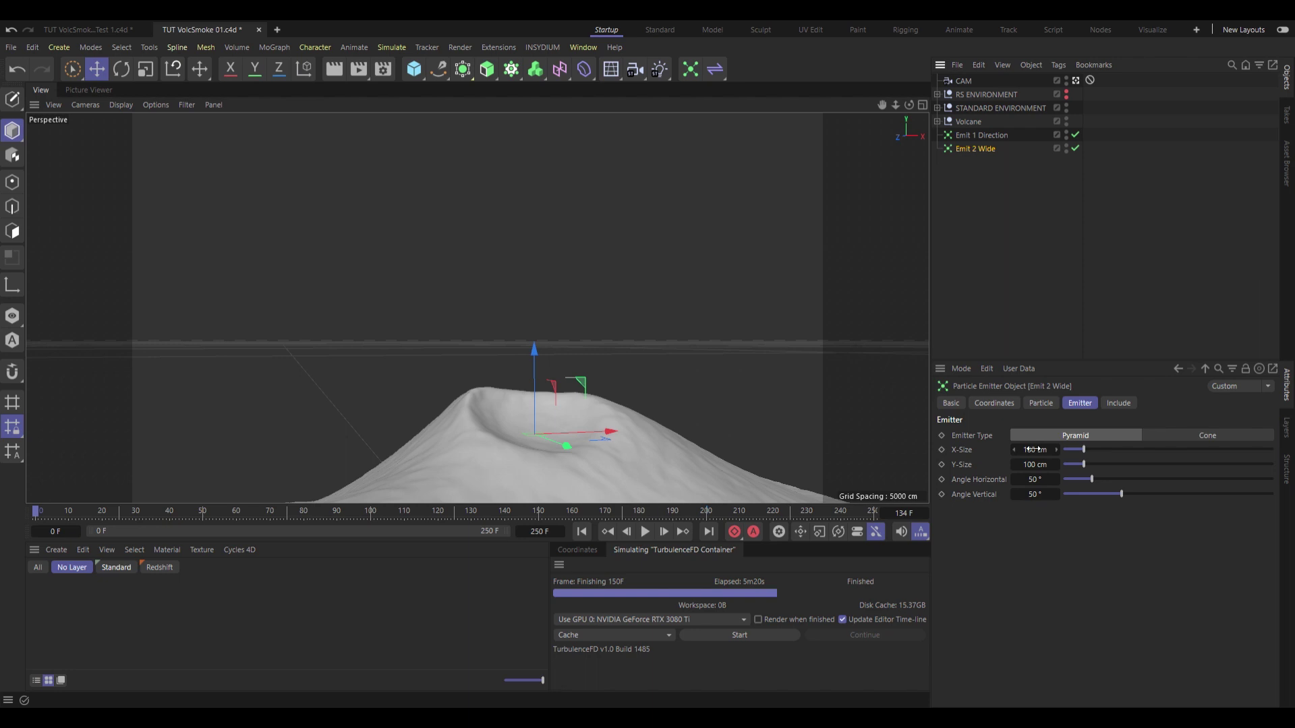
click(1039, 480)
text(160)
key(Tab)
text(160)
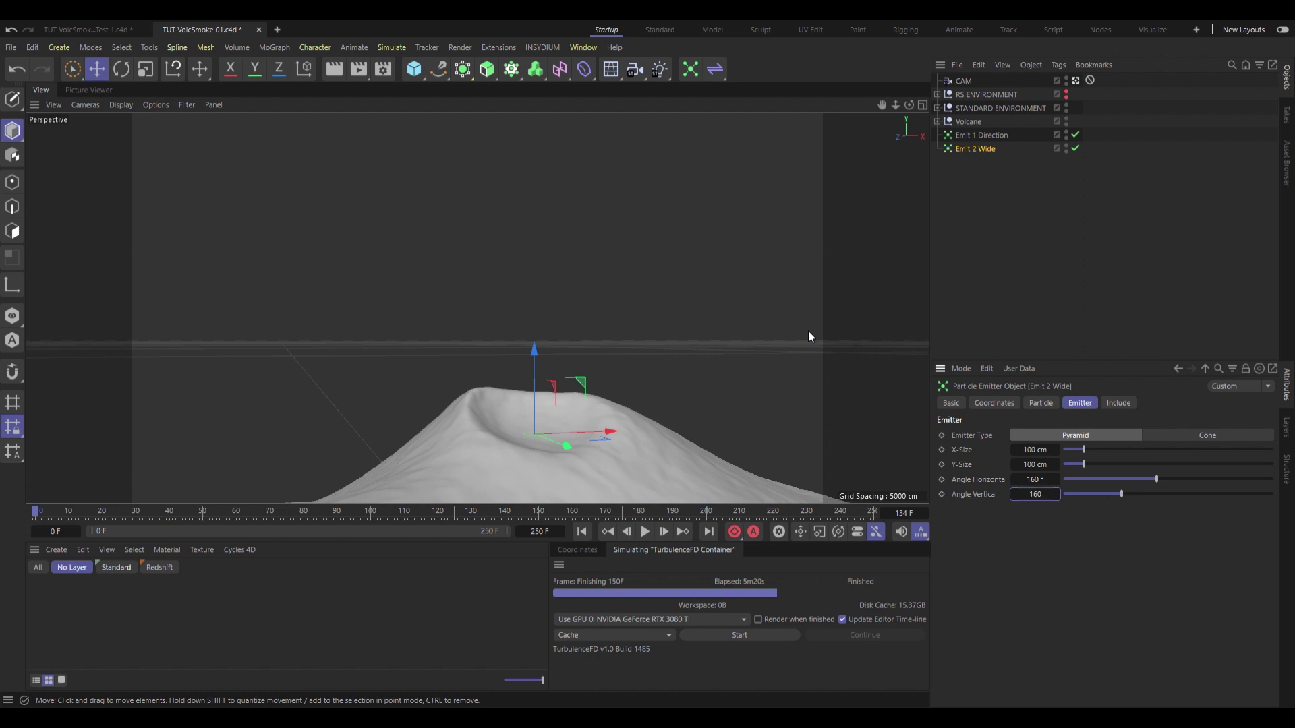
key(Return)
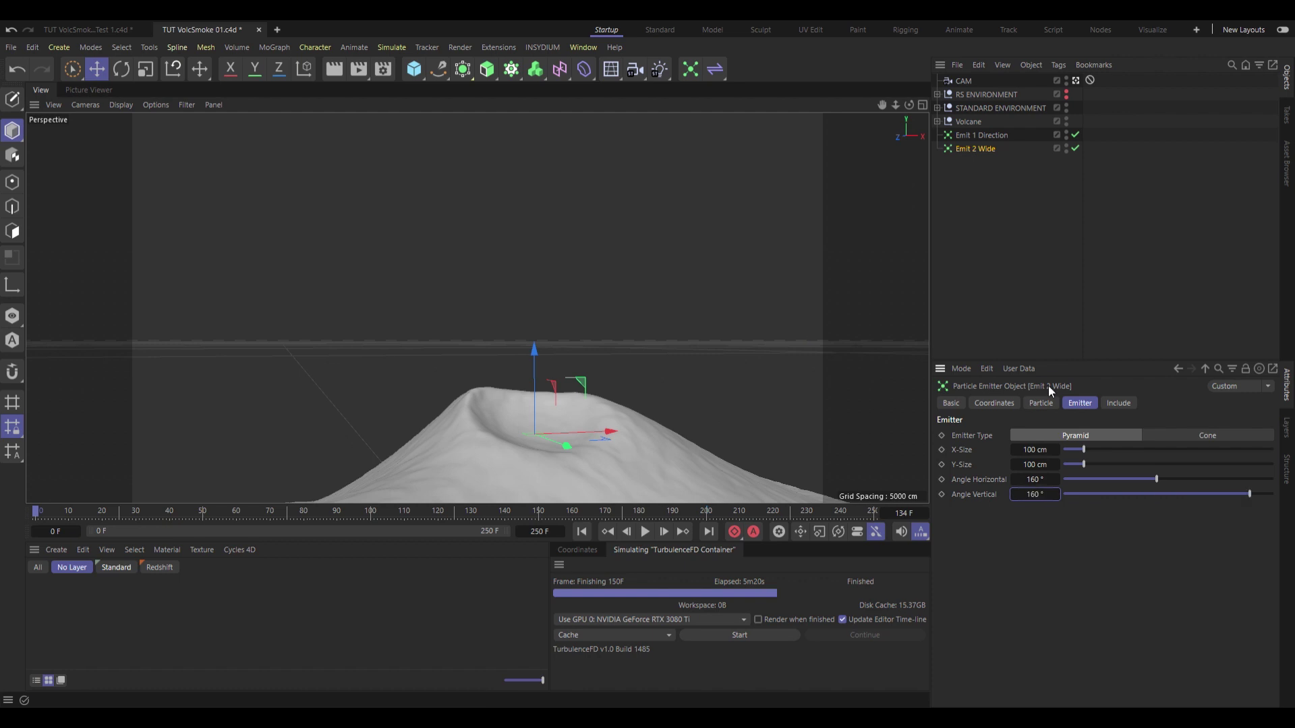
Make the copy emit from frame 30 to 40 with an 8 F lifetime and 100% variation
click(1039, 403)
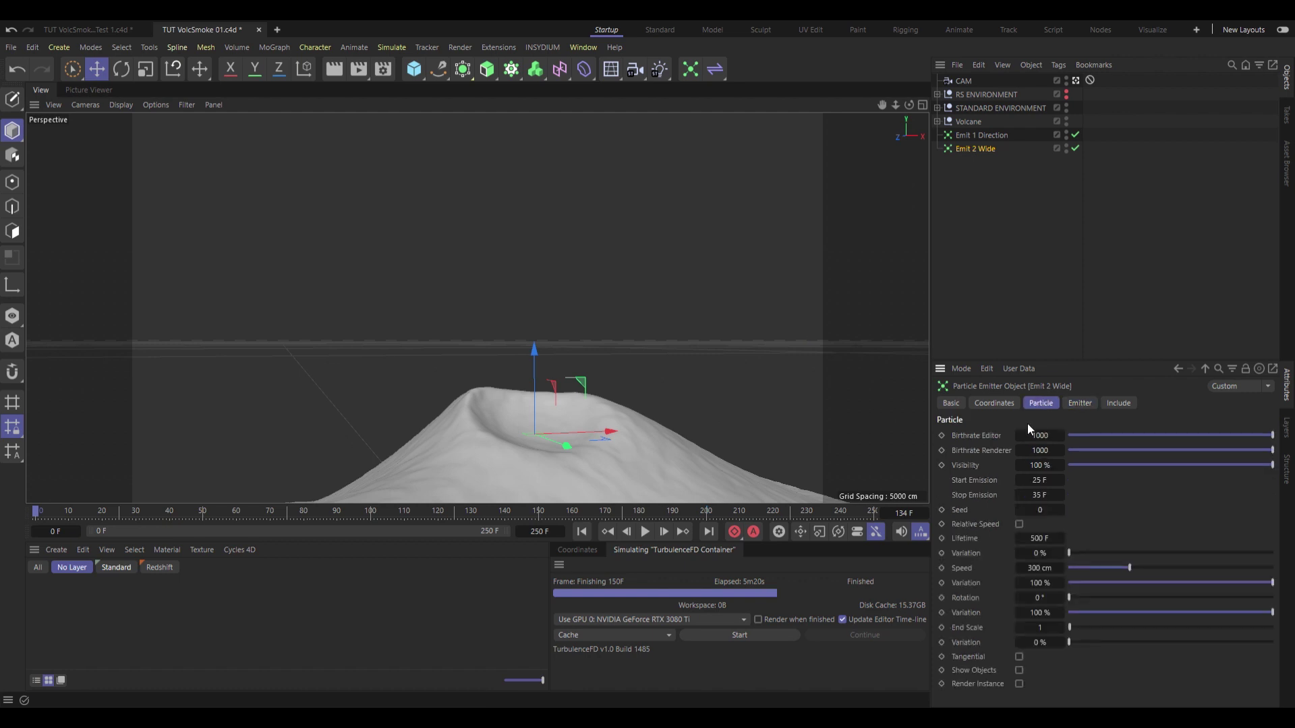
click(1040, 480)
text(30)
click(1030, 495)
text(40)
key(Return)
click(1037, 538)
text(8)
key(Return)
drag(1072, 553, 1272, 552)
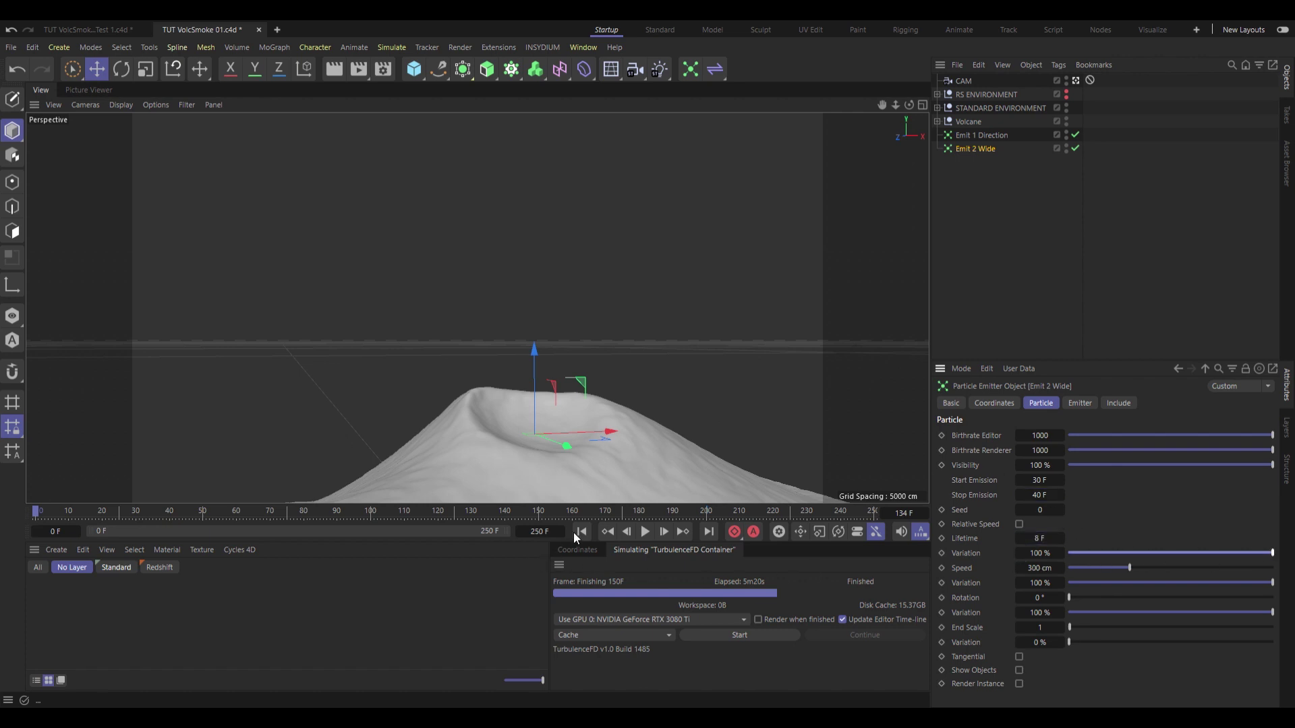
Disable Emit 1 Direction, preview the wide burst, and duplicate Emit 1 Direction again
click(1075, 135)
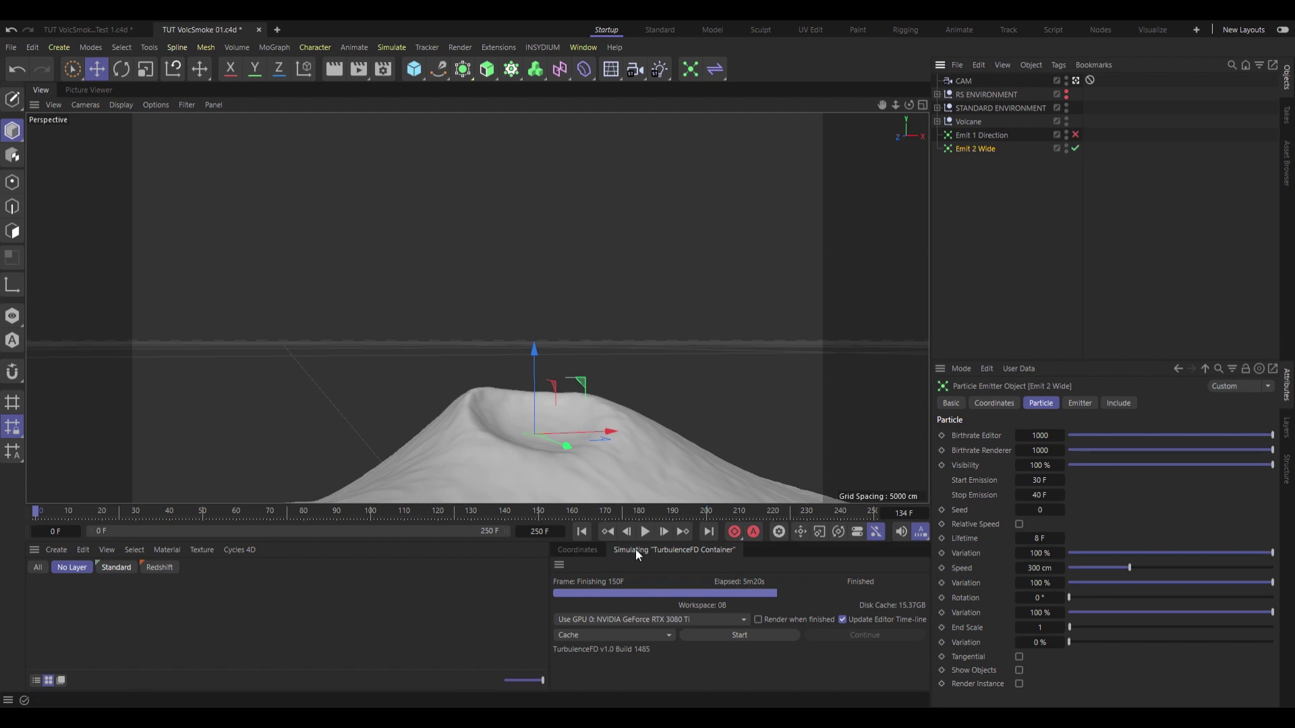
click(643, 532)
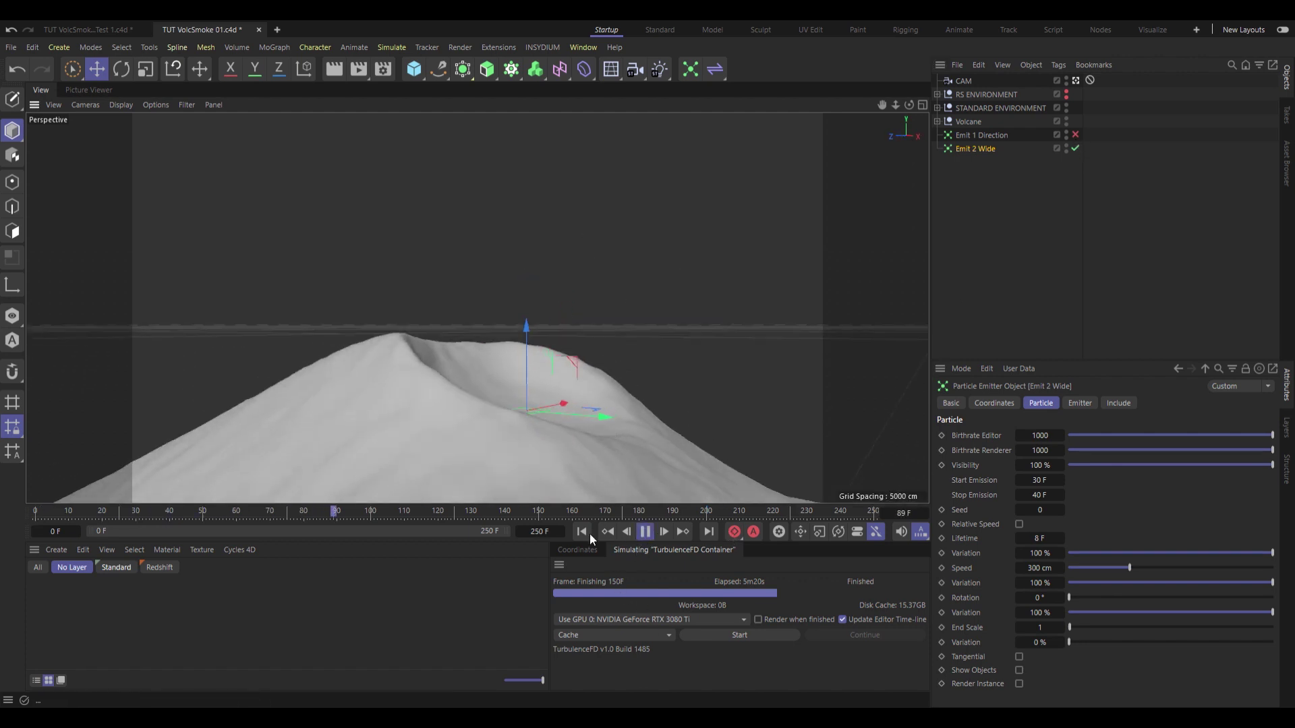
click(582, 532)
drag(990, 136, 990, 156)
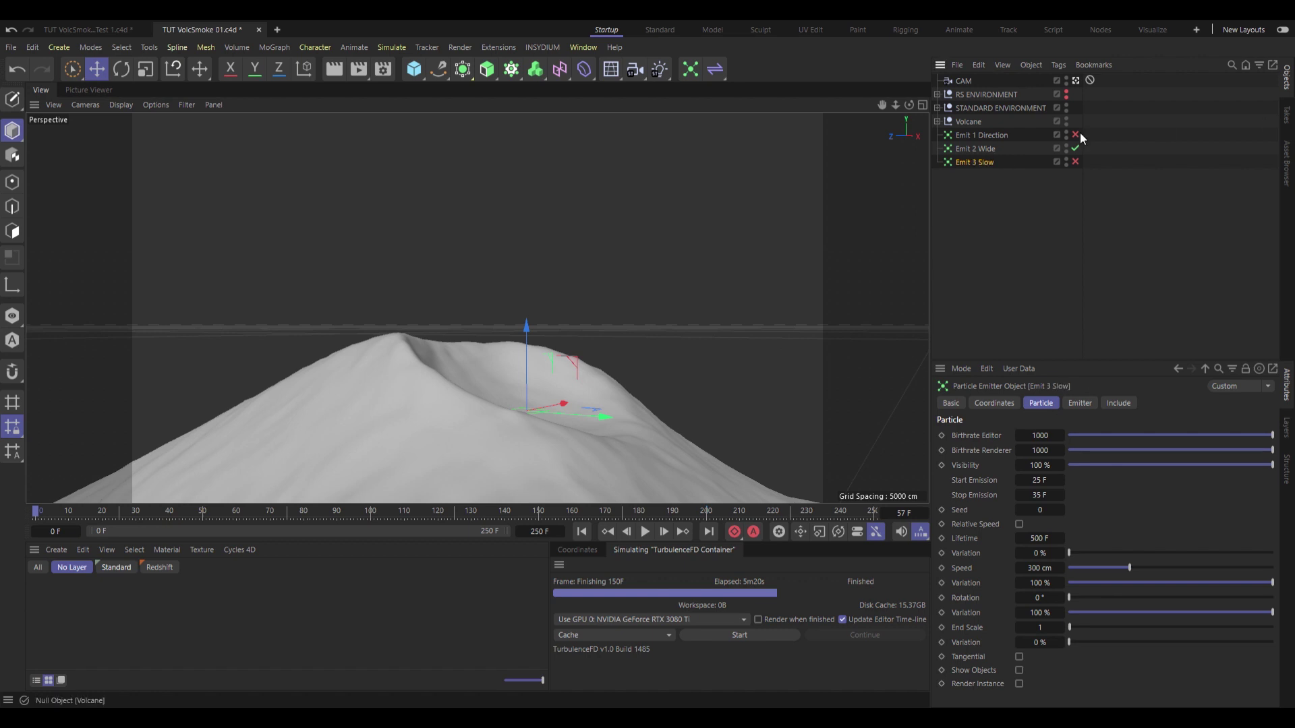
Leave only Emit 3 Slow enabled and set its emission from frame 30 to 60
click(1075, 149)
click(1075, 163)
click(1039, 481)
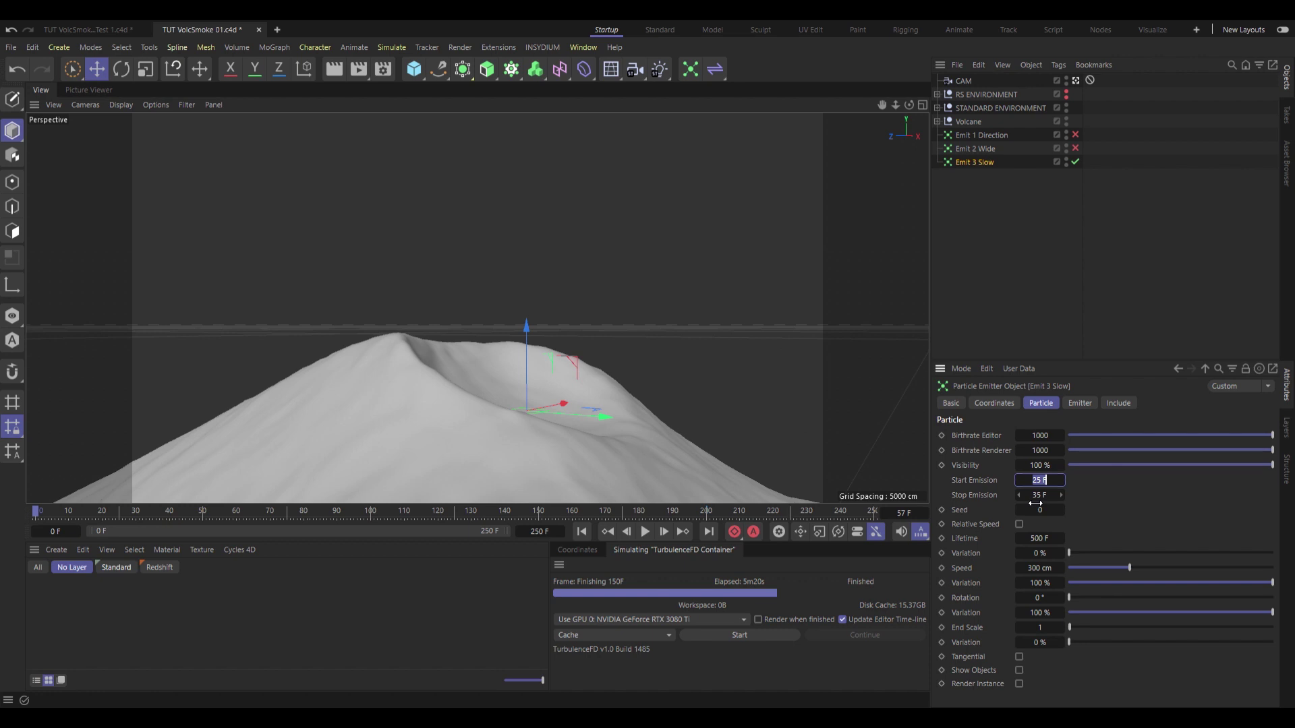
key(BackSpace)
text(30)
key(Tab)
text(60)
key(Return)
Give Emit 3 Slow a 100 F lifetime with 100% variation and 150 cm speed, then play
click(1039, 539)
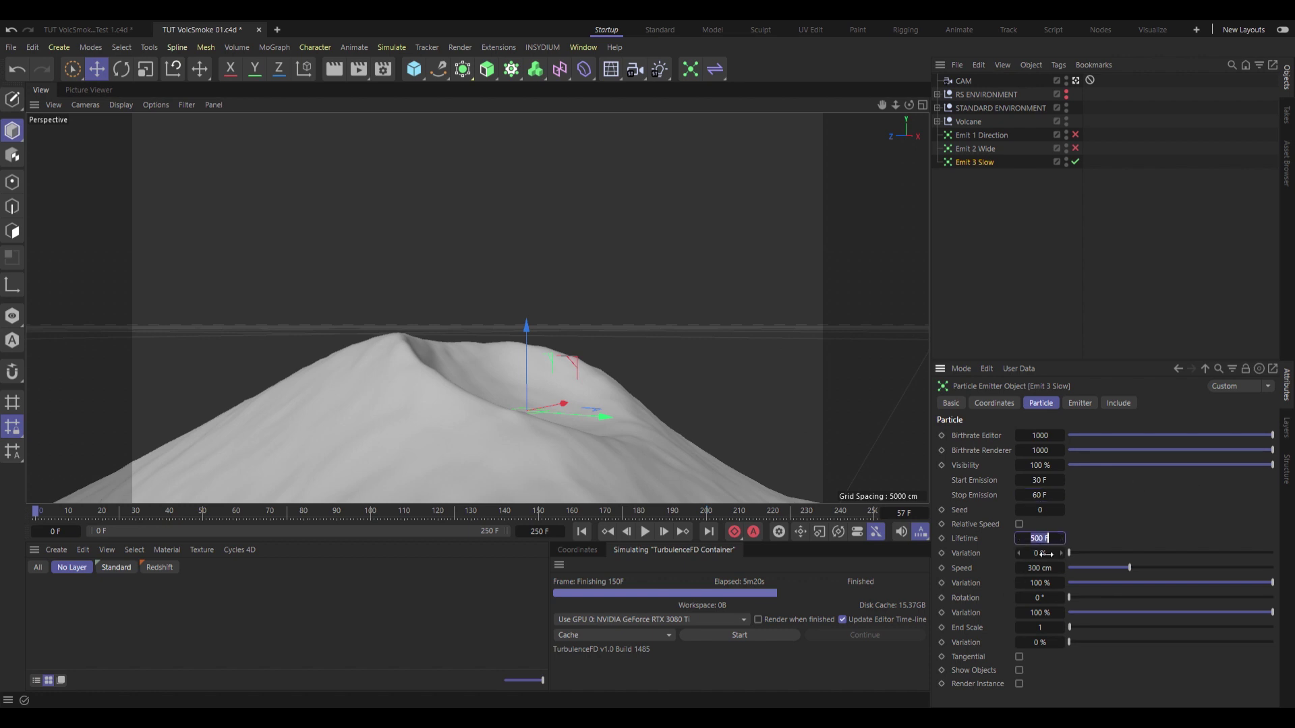
text(100)
key(Tab)
text(100)
key(Return)
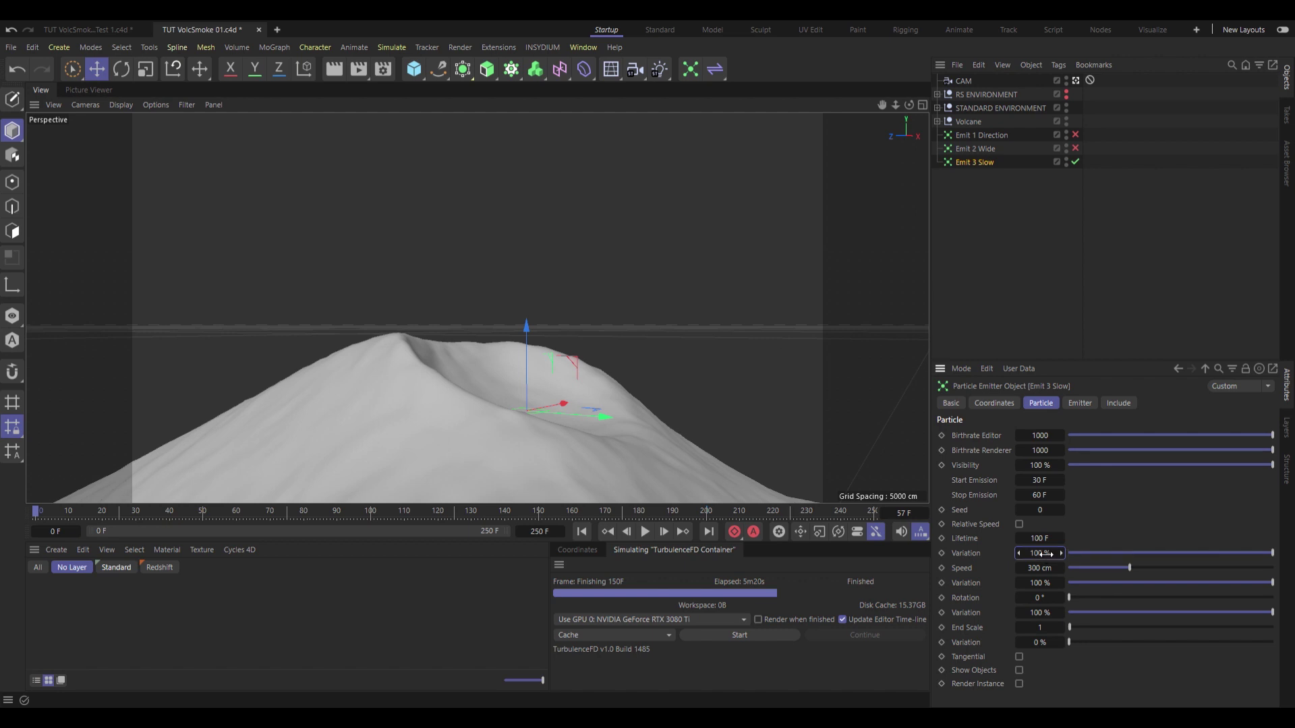
click(1045, 572)
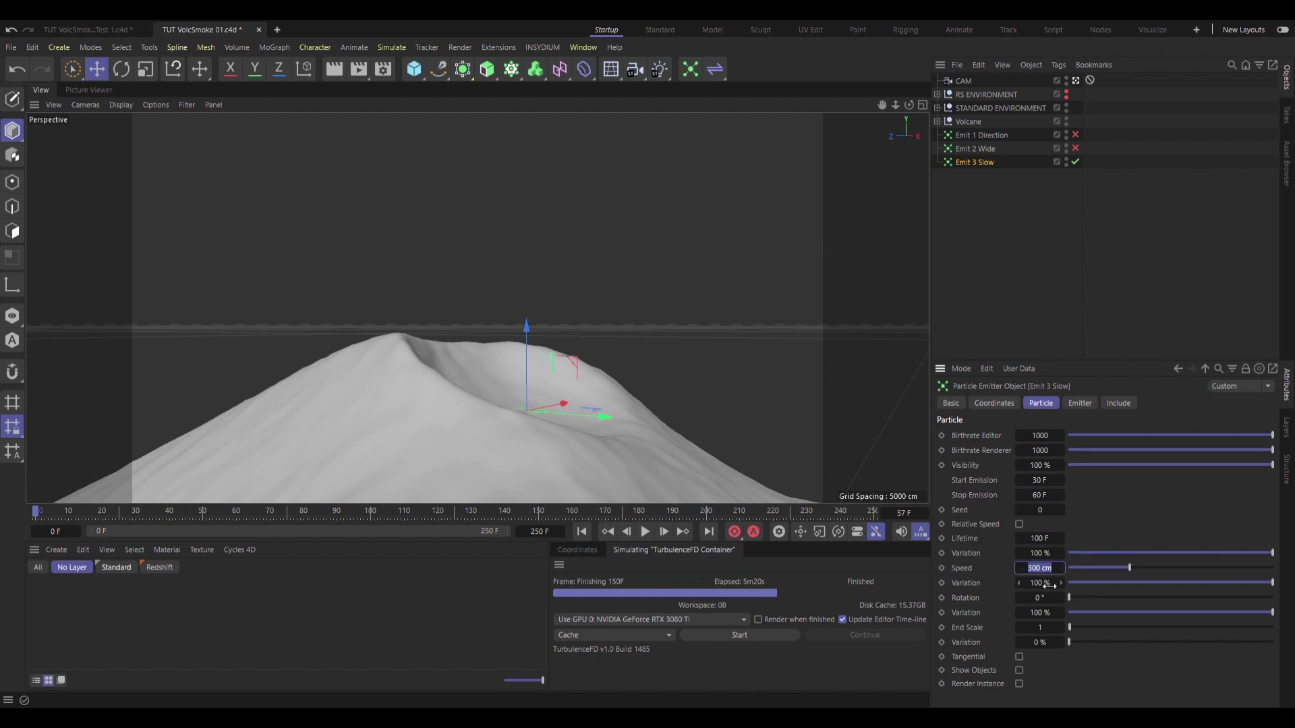
text(150)
key(Return)
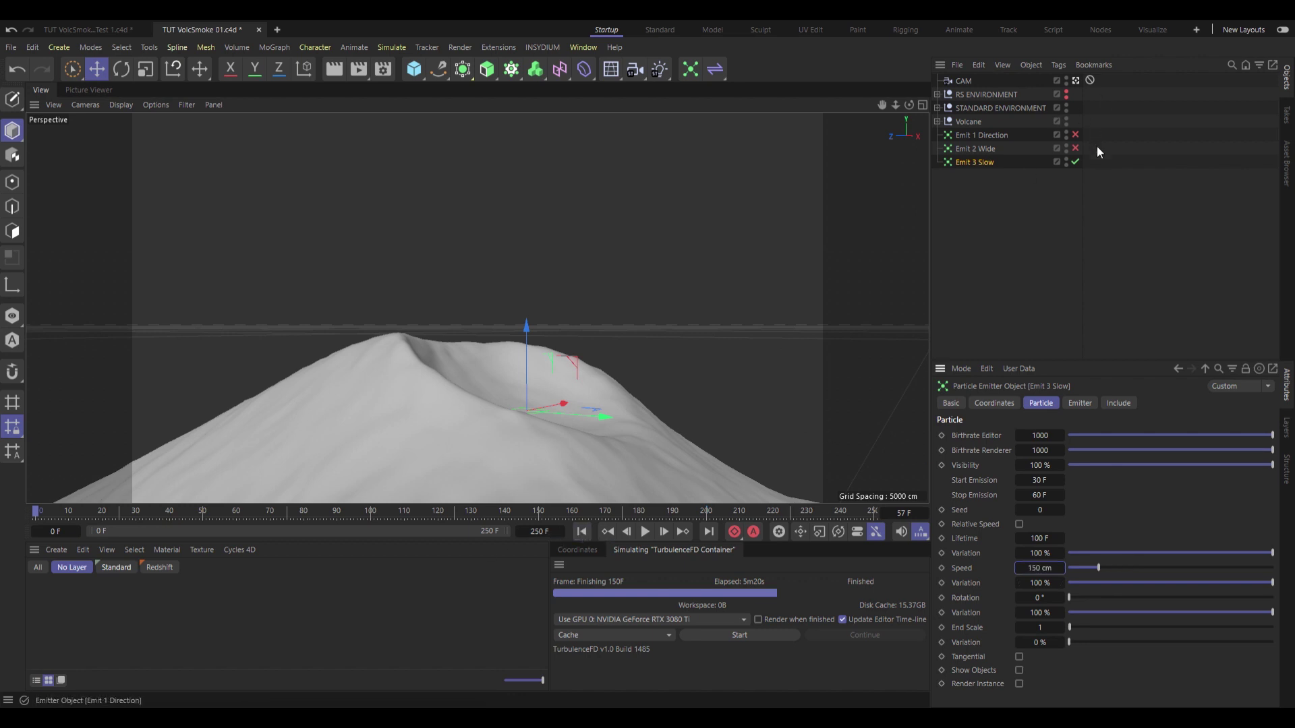
click(644, 531)
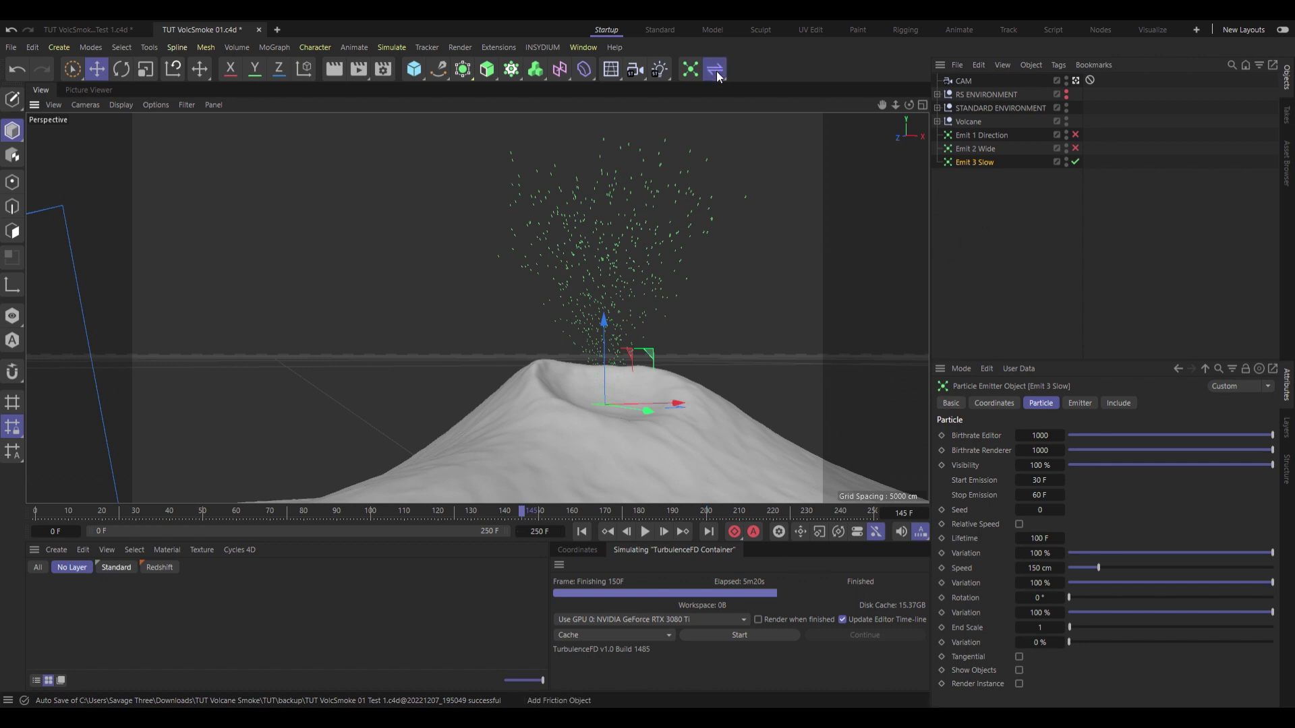
Add a Gravity force below Emit 3 Slow and lower its acceleration to 9
drag(734, 71, 768, 157)
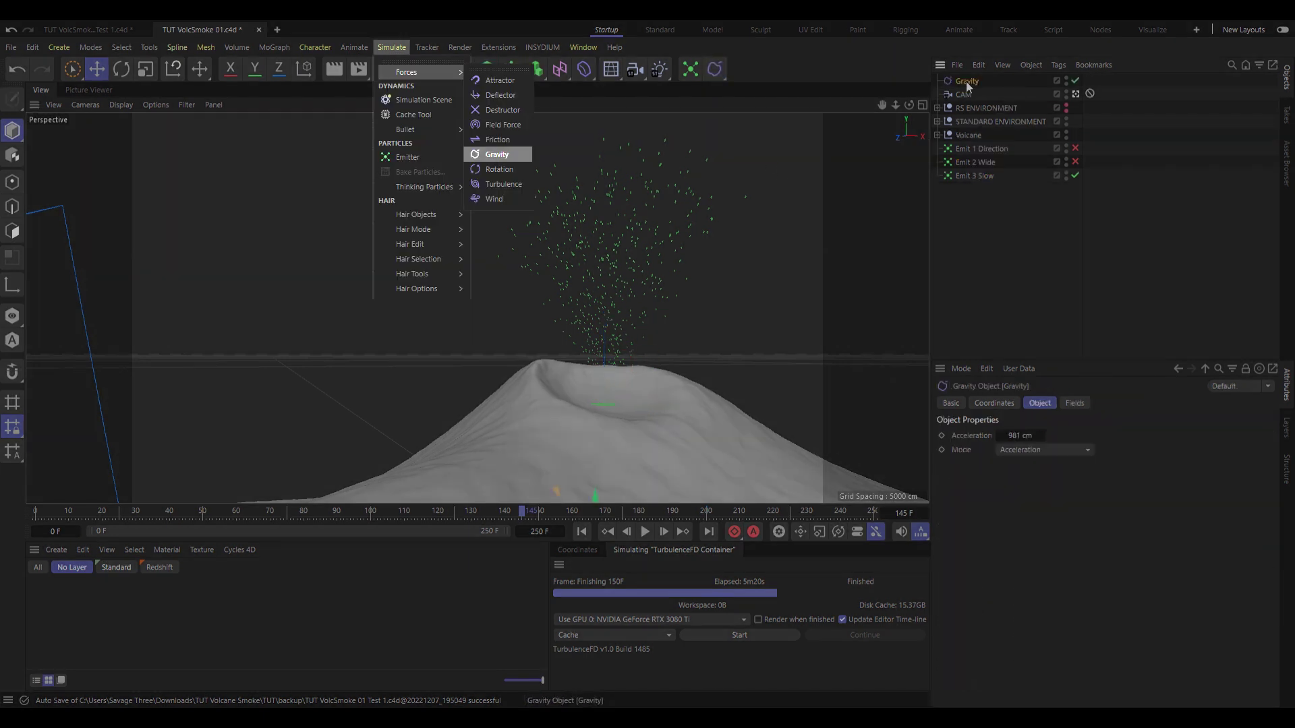
drag(997, 223, 997, 222)
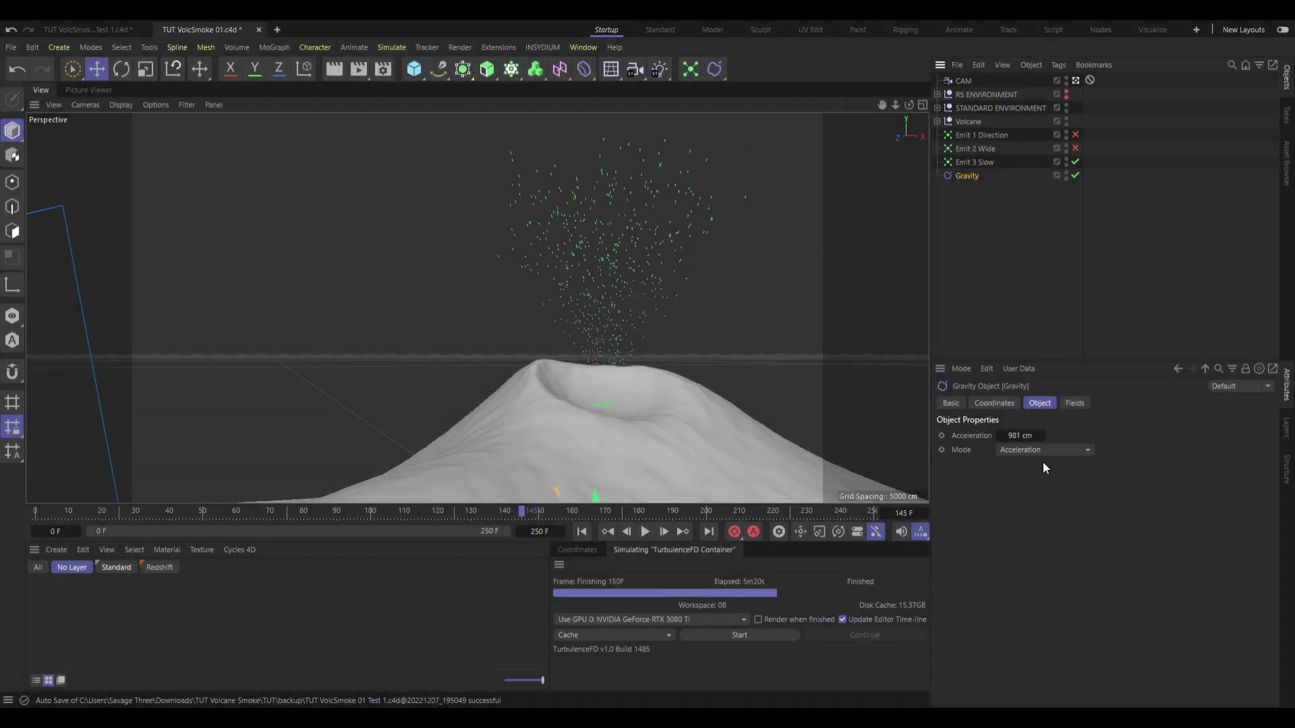
click(1020, 436)
text(9)
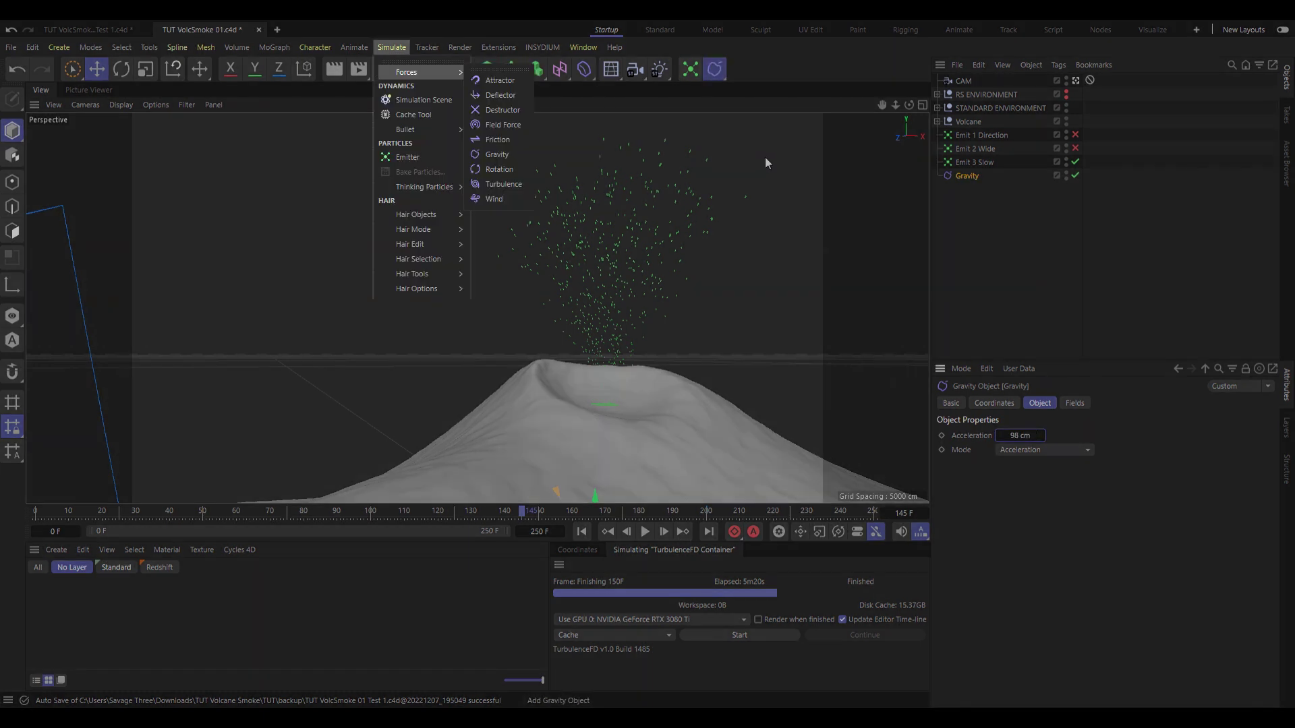
Add a Friction force below Gravity, re-enable all emitters, and replay the simulation
click(497, 140)
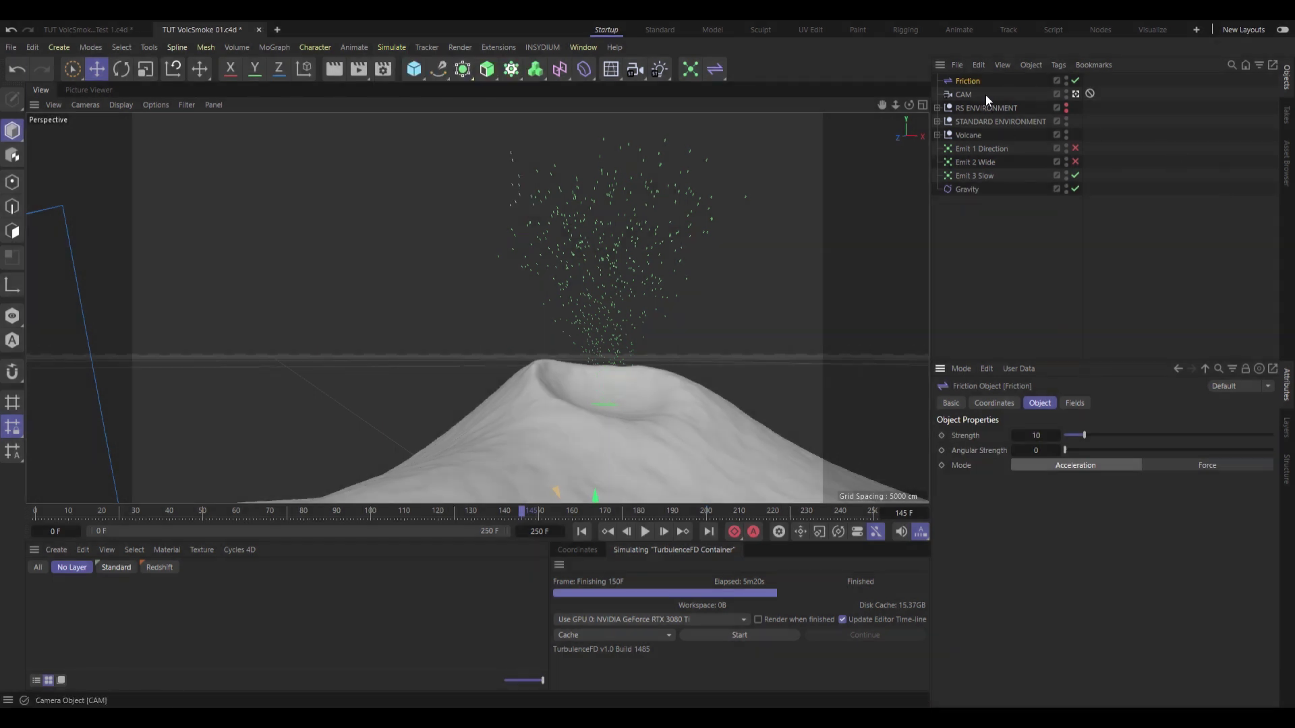
drag(981, 82, 986, 197)
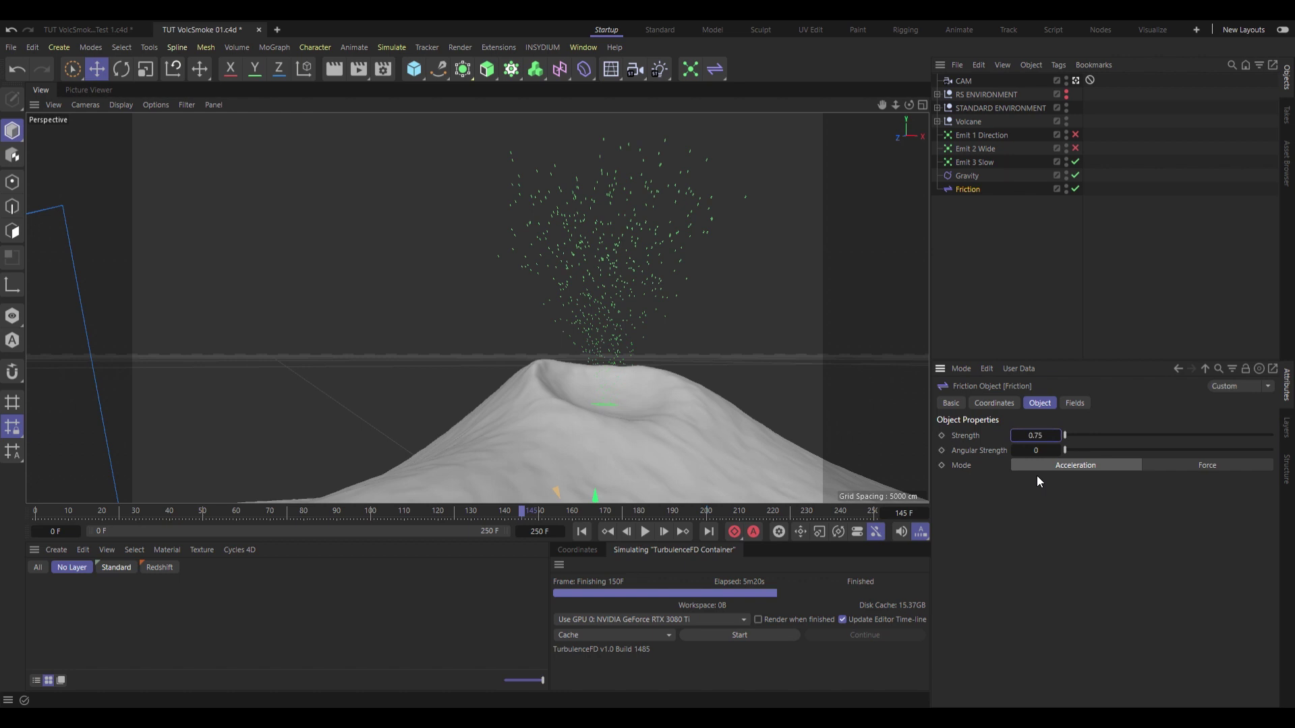
click(582, 532)
drag(1075, 135, 1081, 150)
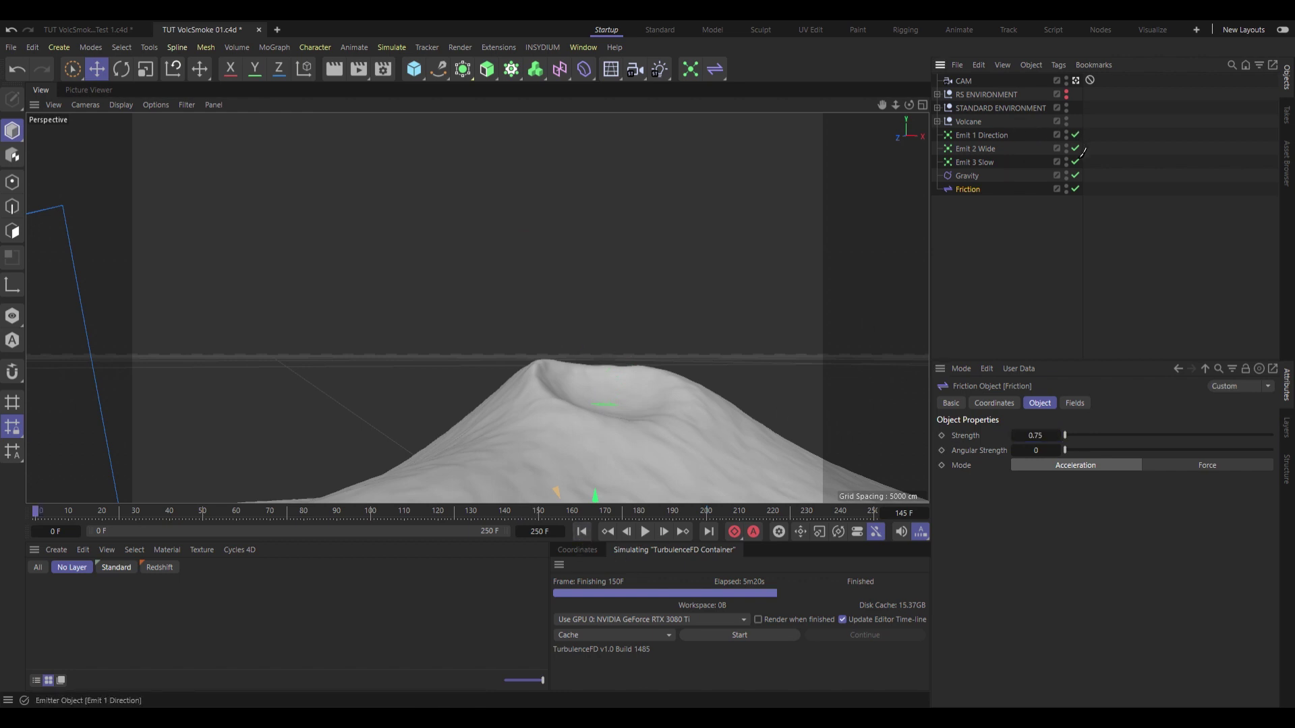
click(645, 532)
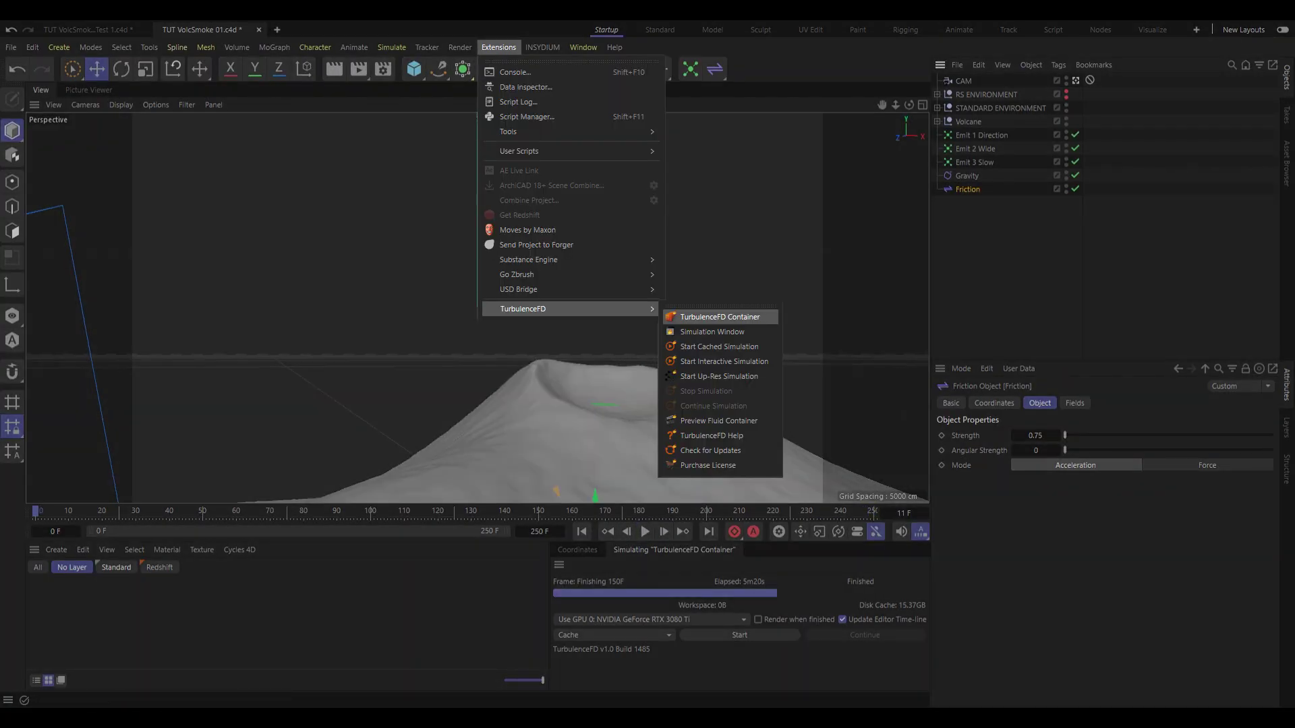
Add a TurbulenceFD Container and move it up and over the volcano crater
click(749, 317)
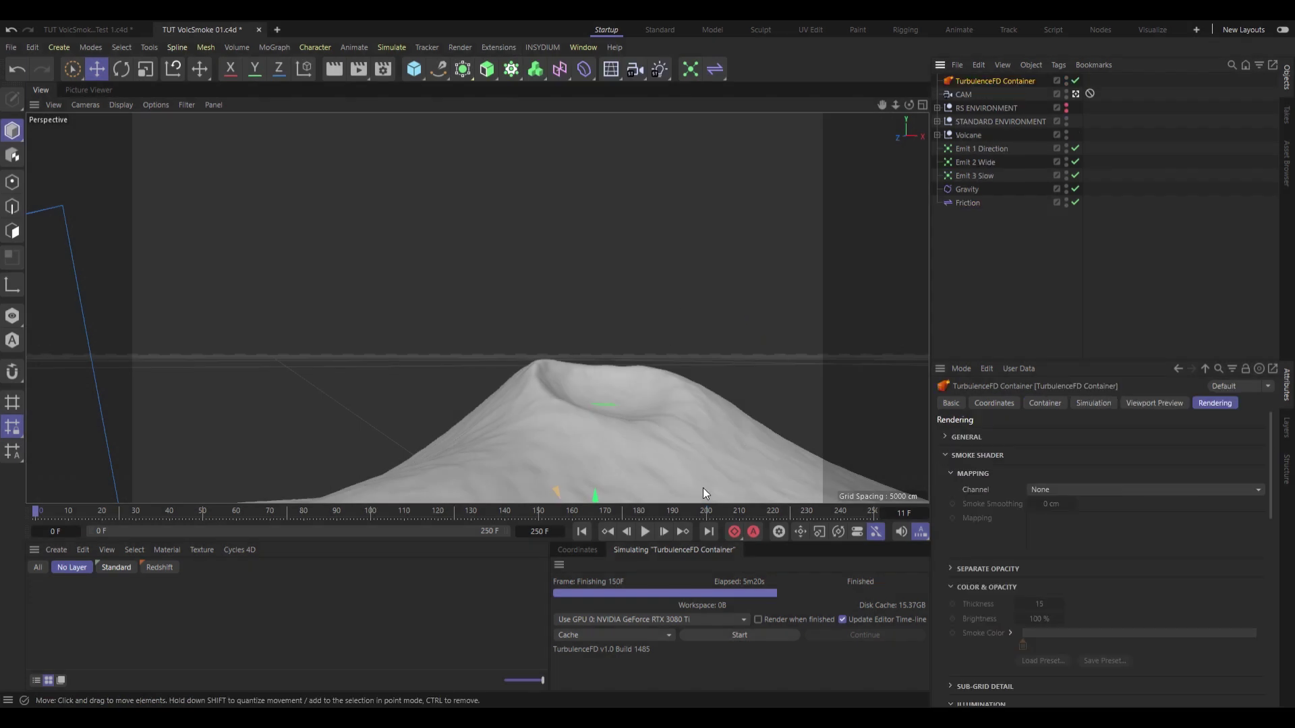
alt+drag(624, 388, 712, 427)
alt+right_drag(712, 427, 461, 338)
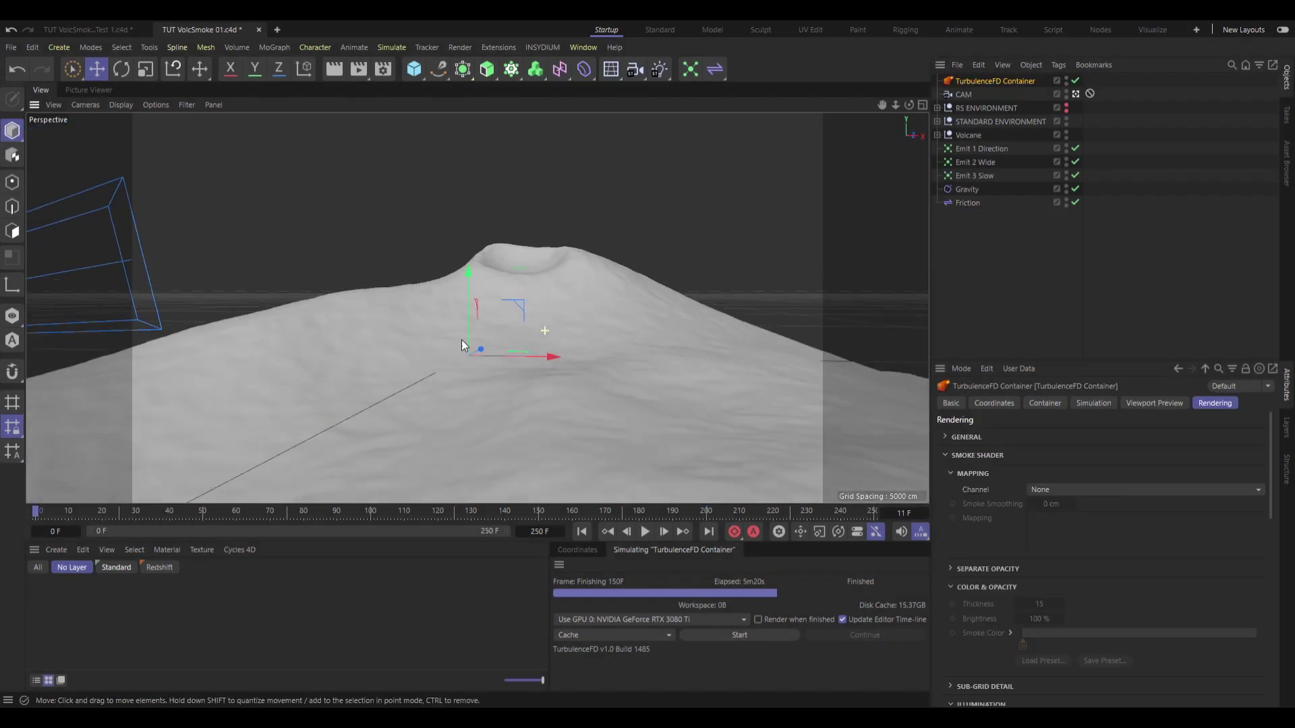
drag(520, 306, 570, 159)
alt+drag(566, 275, 723, 289)
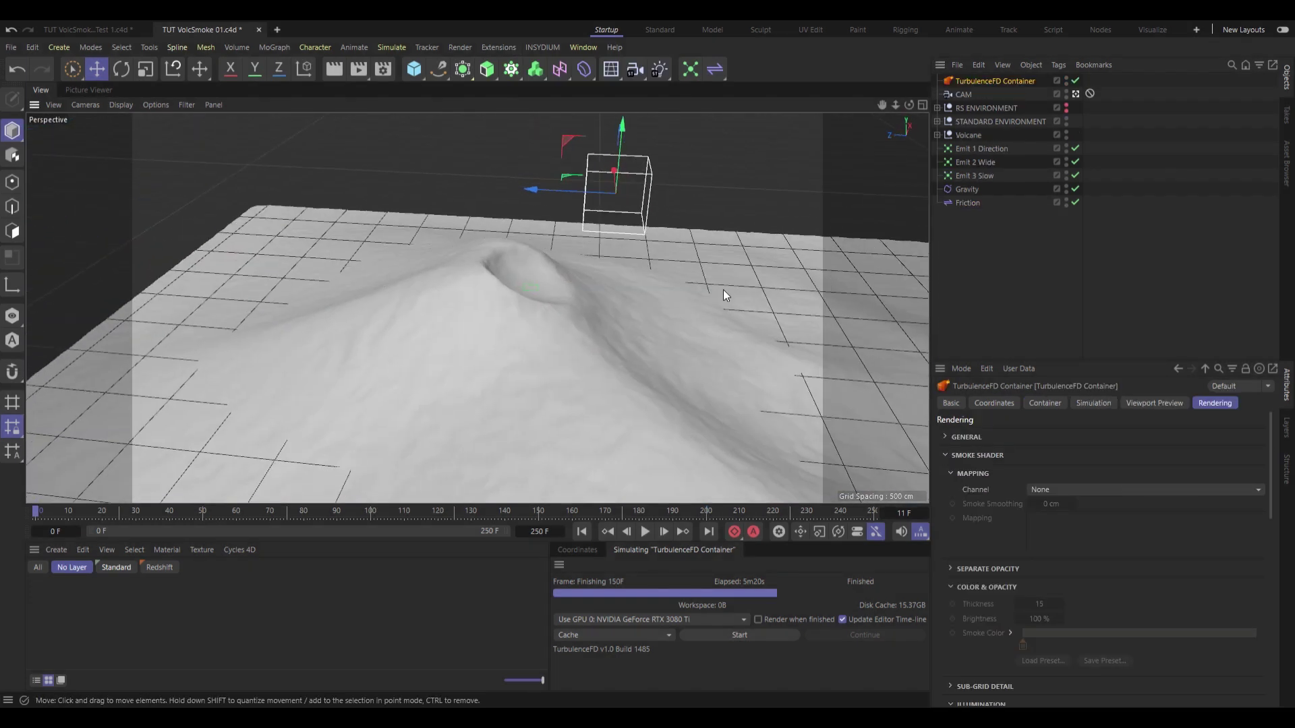
drag(532, 190, 471, 188)
alt+drag(470, 188, 704, 209)
drag(475, 234, 488, 234)
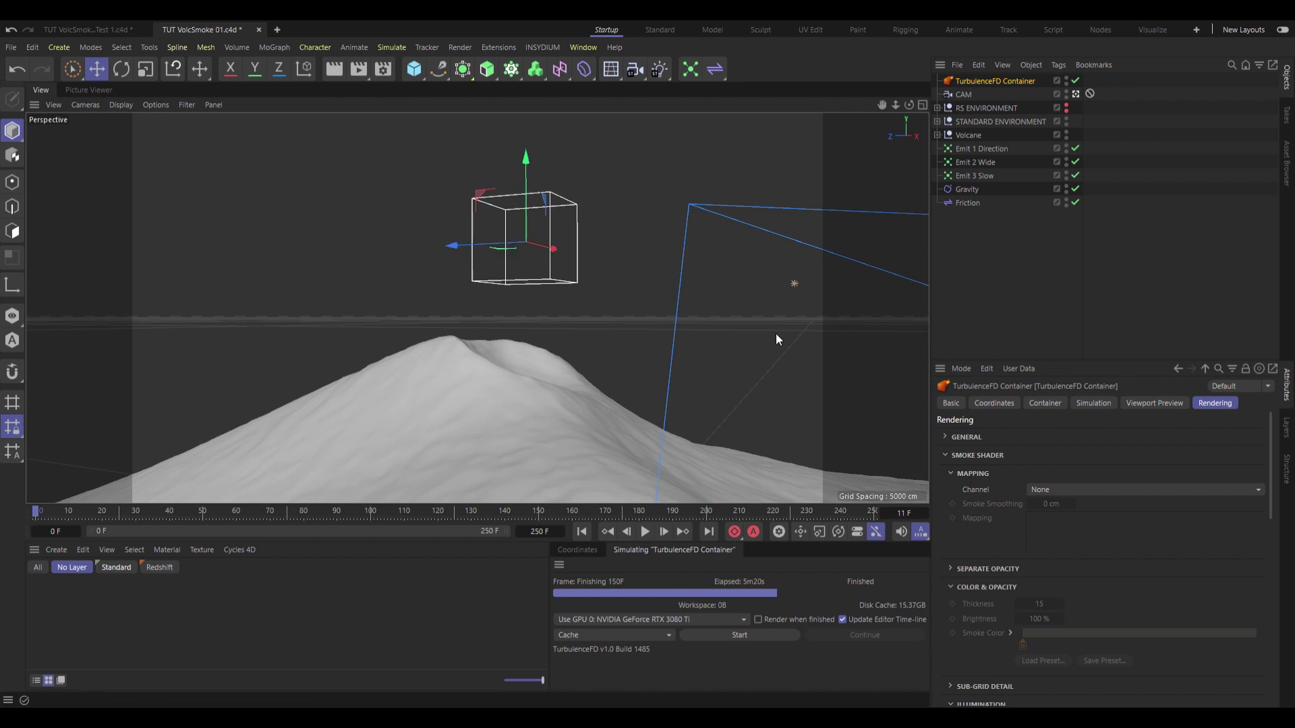
Set the container's grid size to 1600 × 2400 × 1600 cm
click(1046, 403)
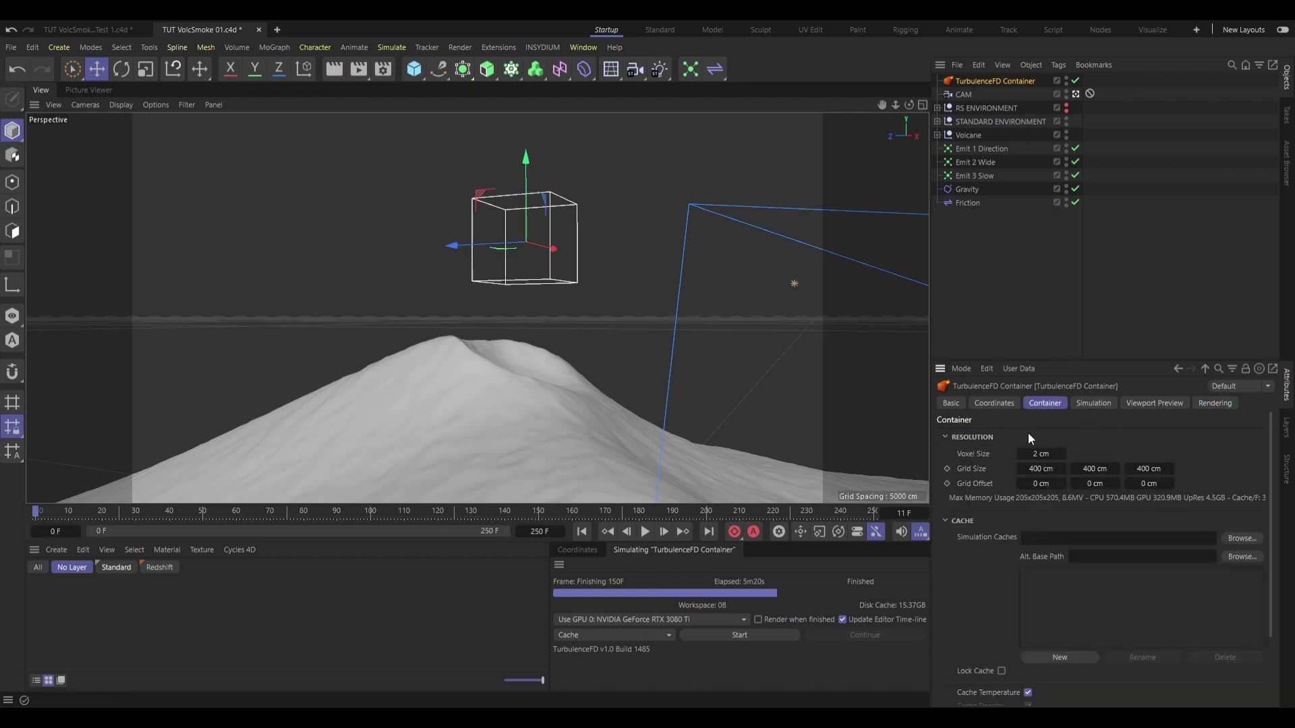
click(1020, 468)
text(1600)
key(Tab)
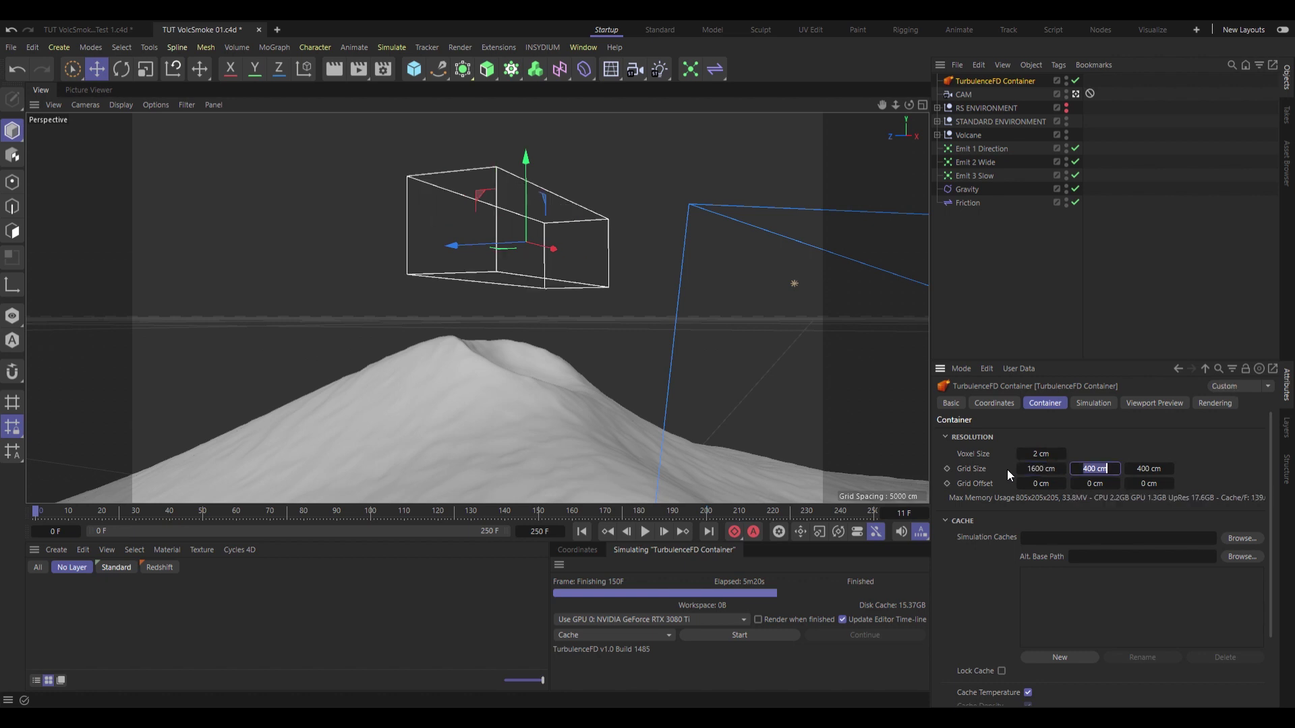
text(2400)
key(Tab)
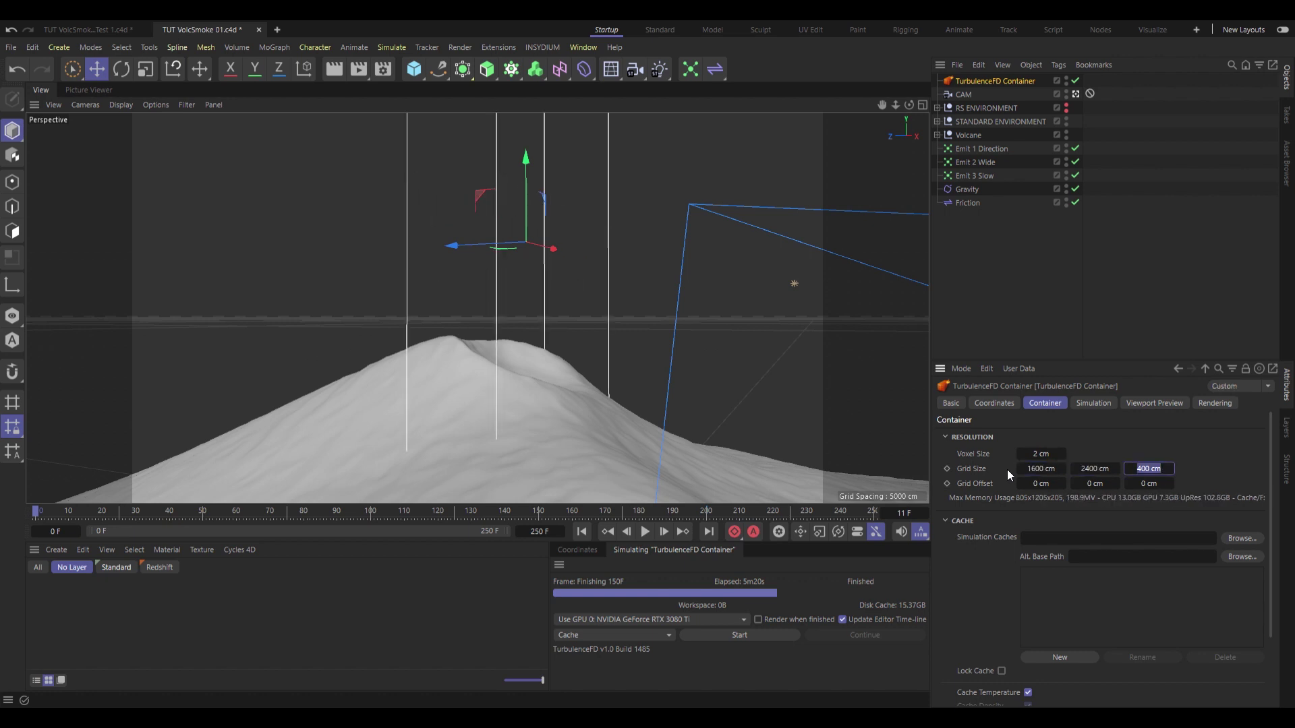
text(1600)
key(Return)
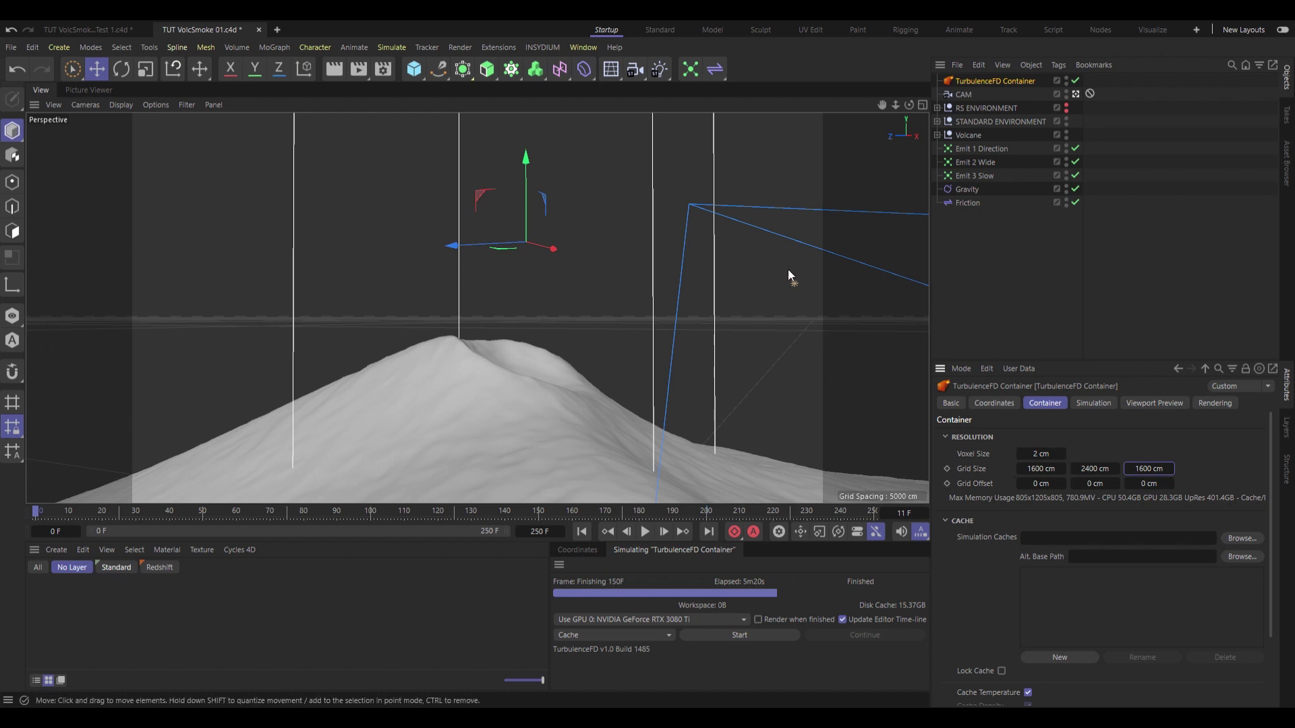
Raise the container about 375 cm over the volcano and set voxel size to 4 cm
alt+drag(564, 357, 586, 313)
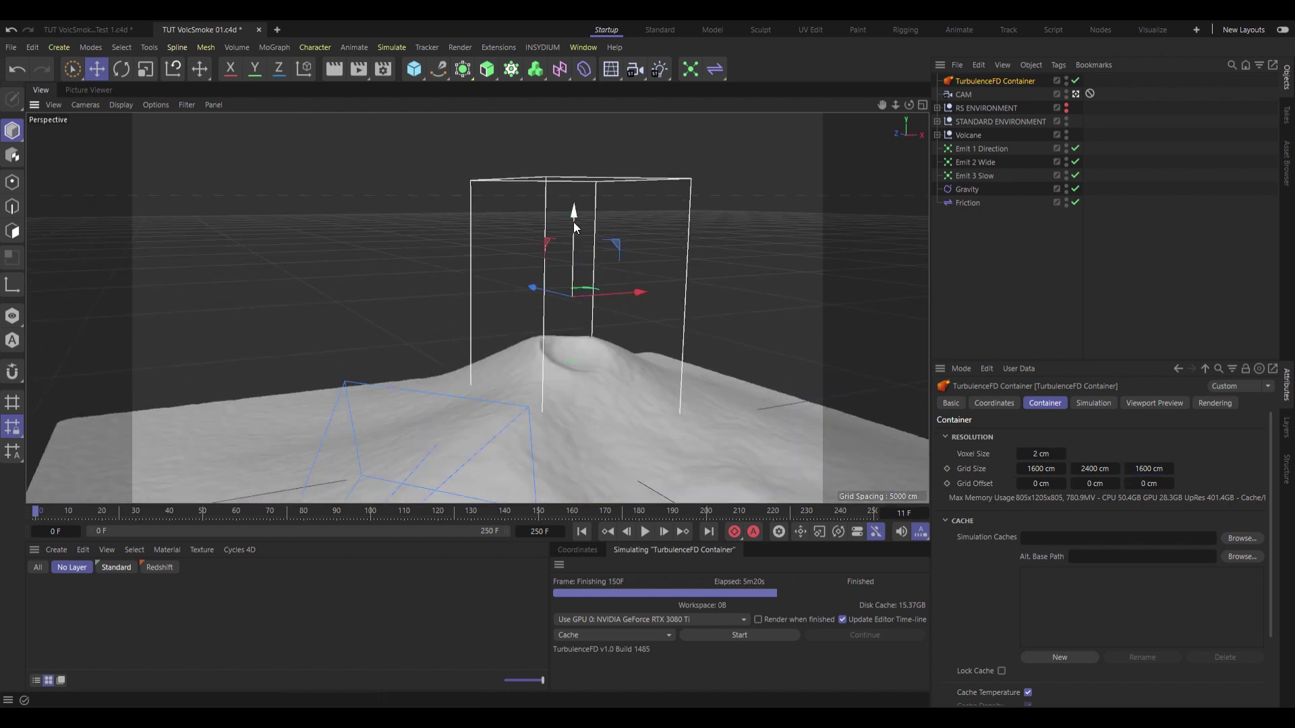
drag(573, 221, 543, 275)
alt+drag(549, 279, 985, 471)
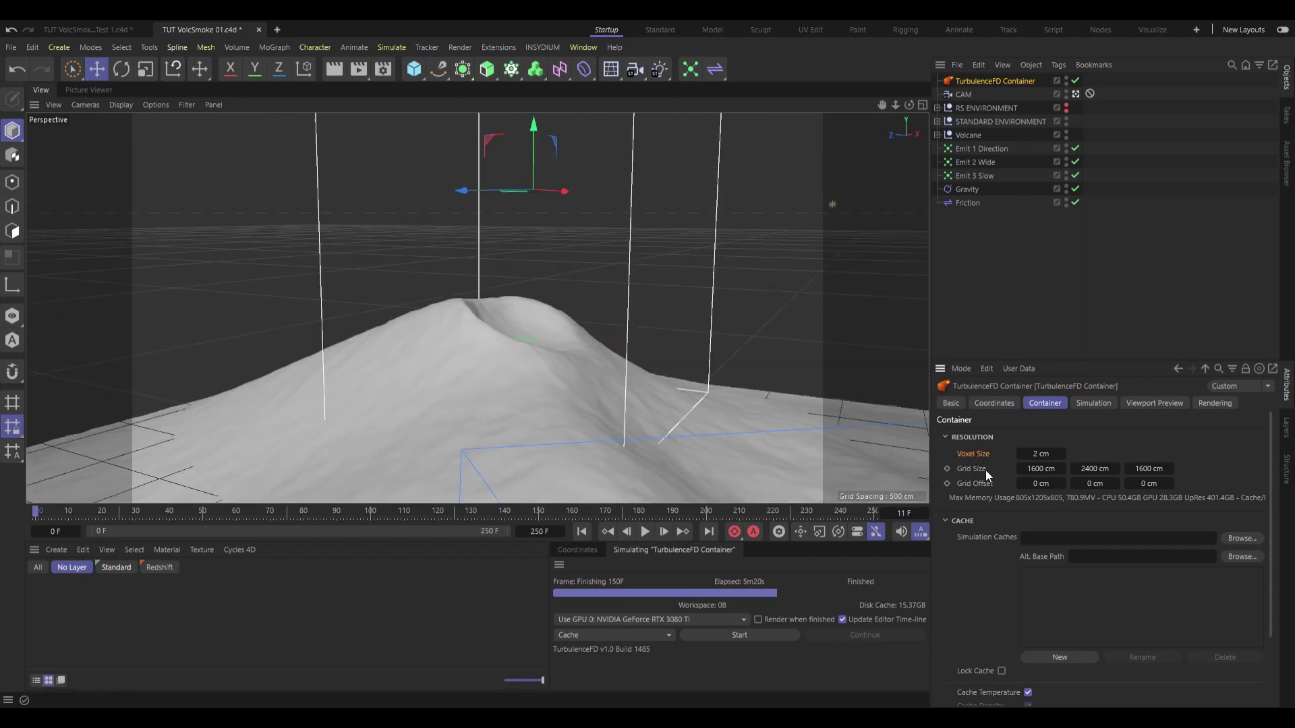
click(1041, 453)
text(4)
key(Return)
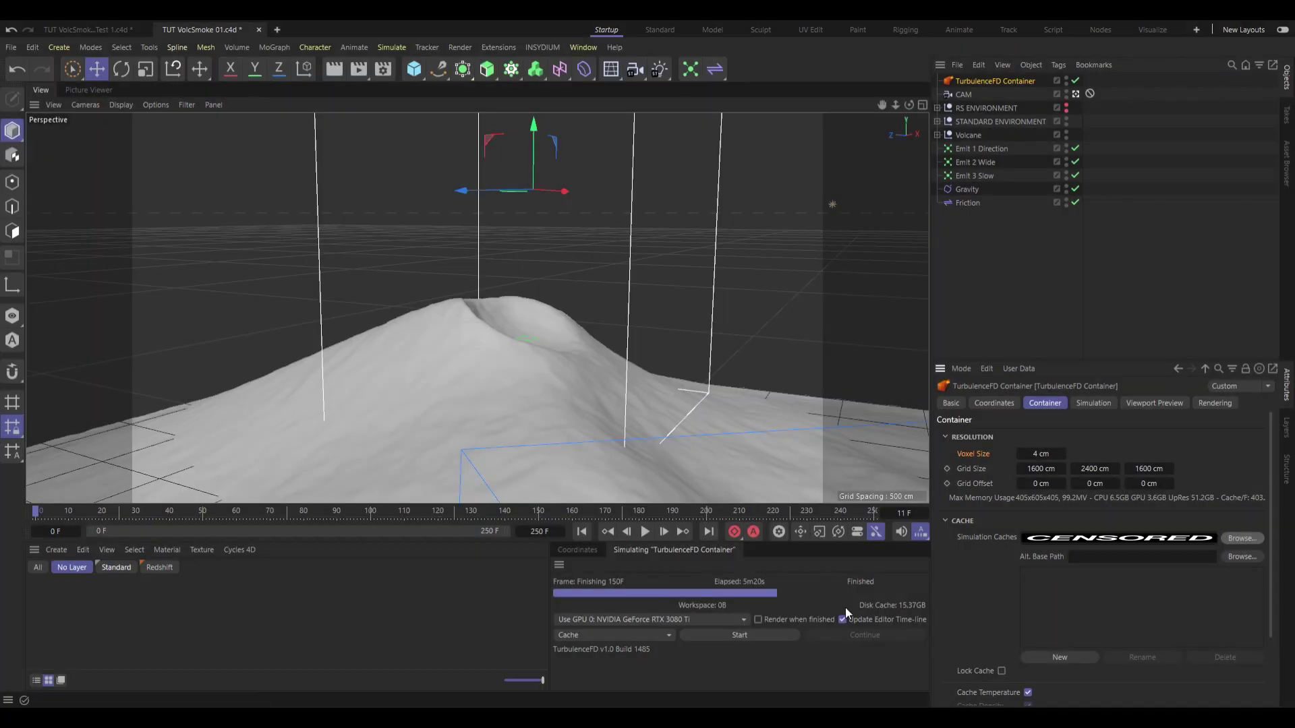
Create a new simulation cache and activate Density in the simulation settings
click(1095, 658)
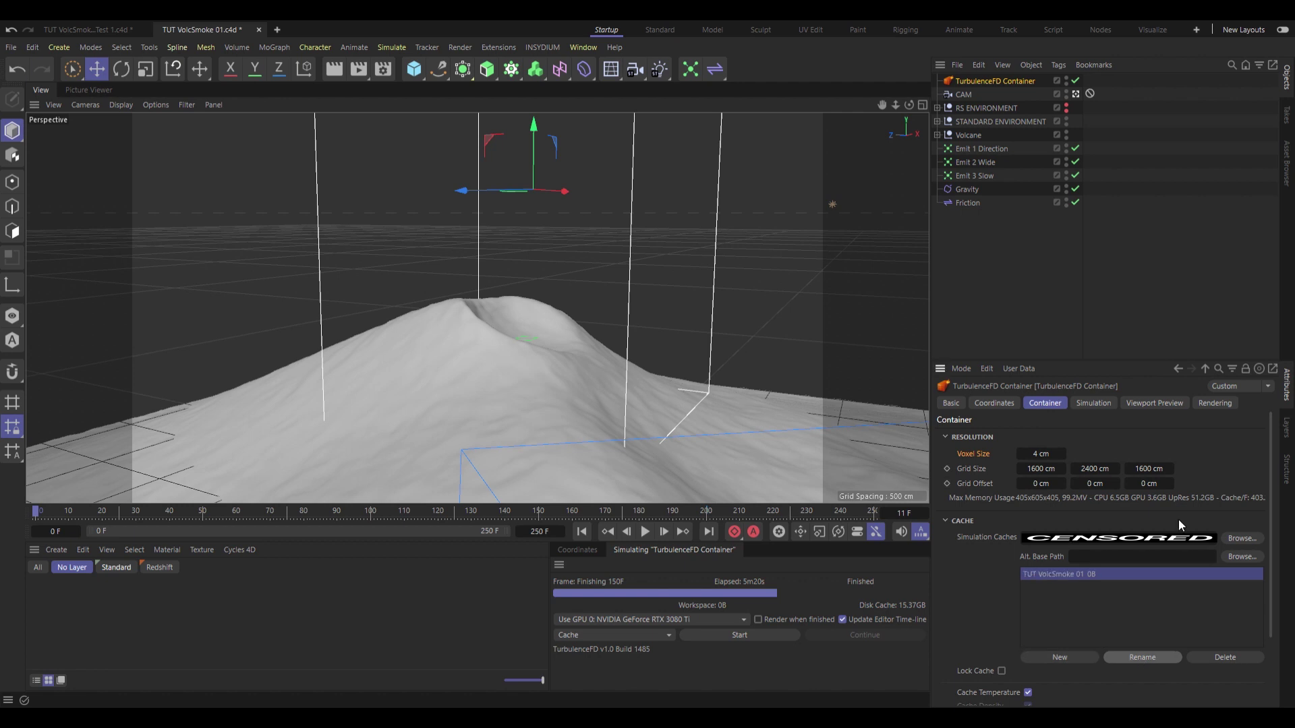
click(1081, 404)
scroll(1123, 654, down, 5)
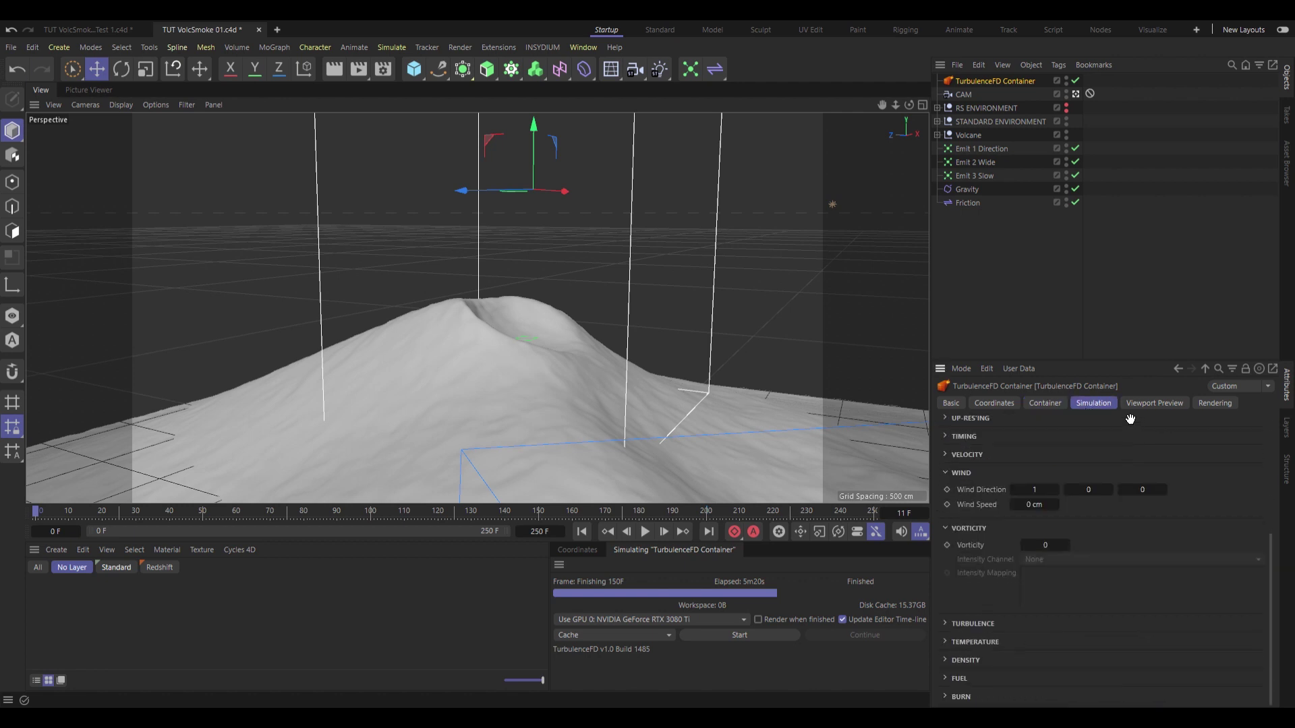
click(965, 660)
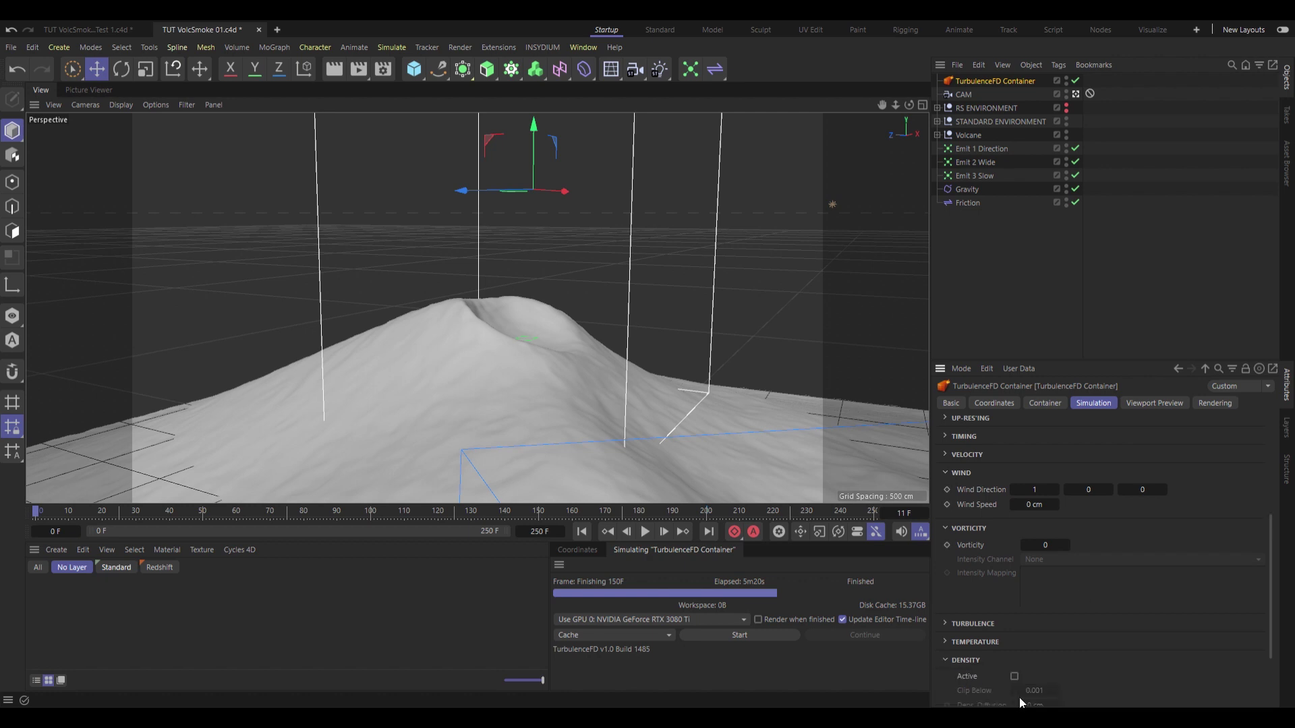
scroll(958, 607, down, 2)
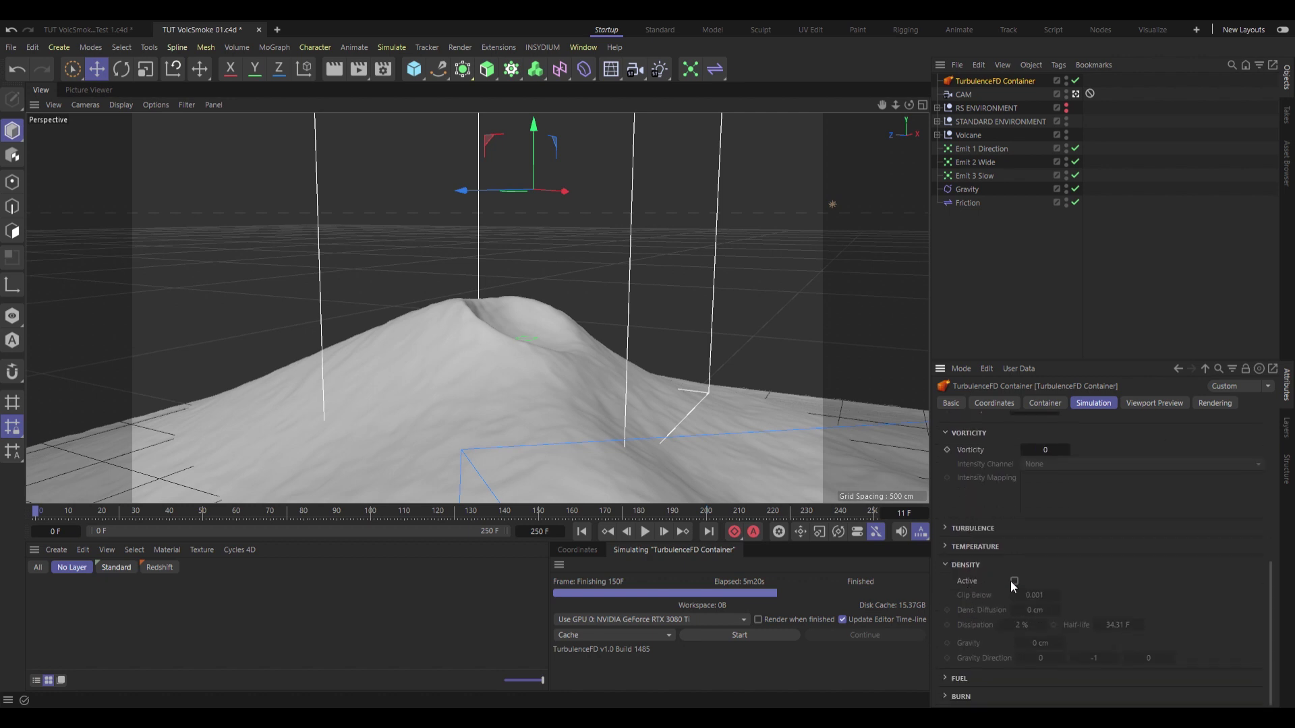
click(1013, 582)
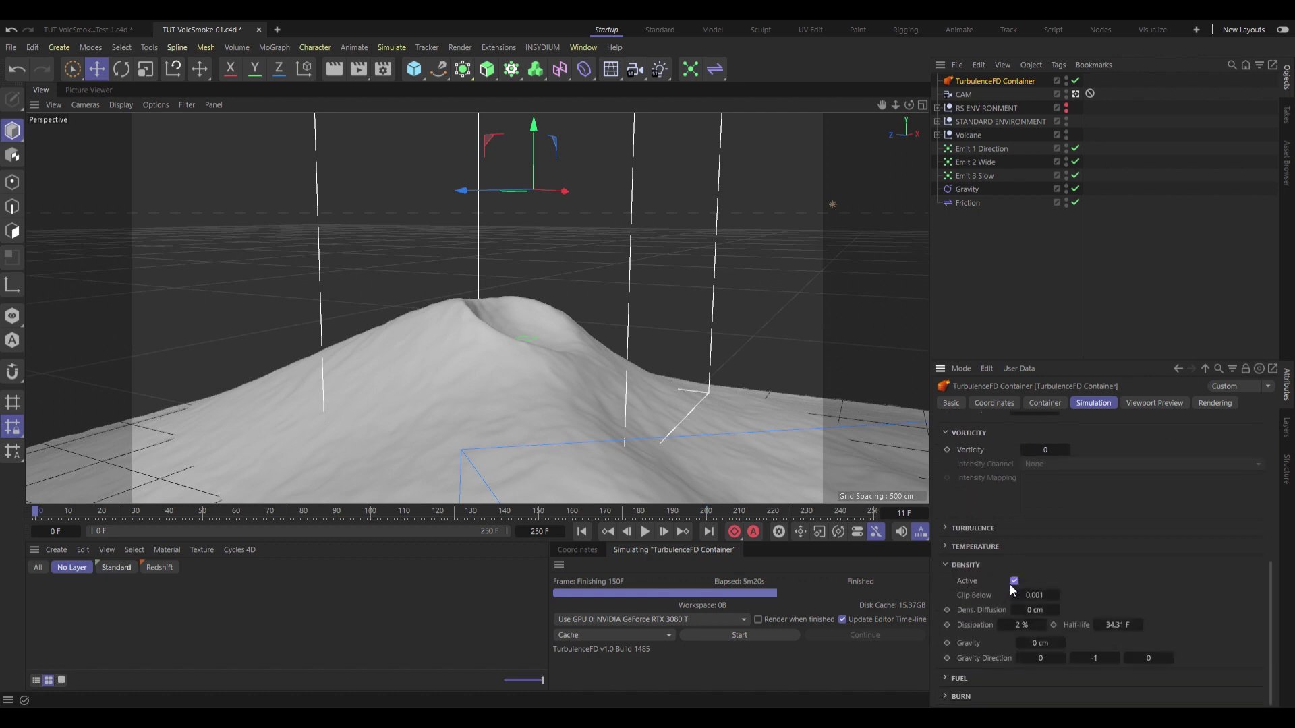
Switch the viewport preview channel from Temperature to Density
click(1155, 403)
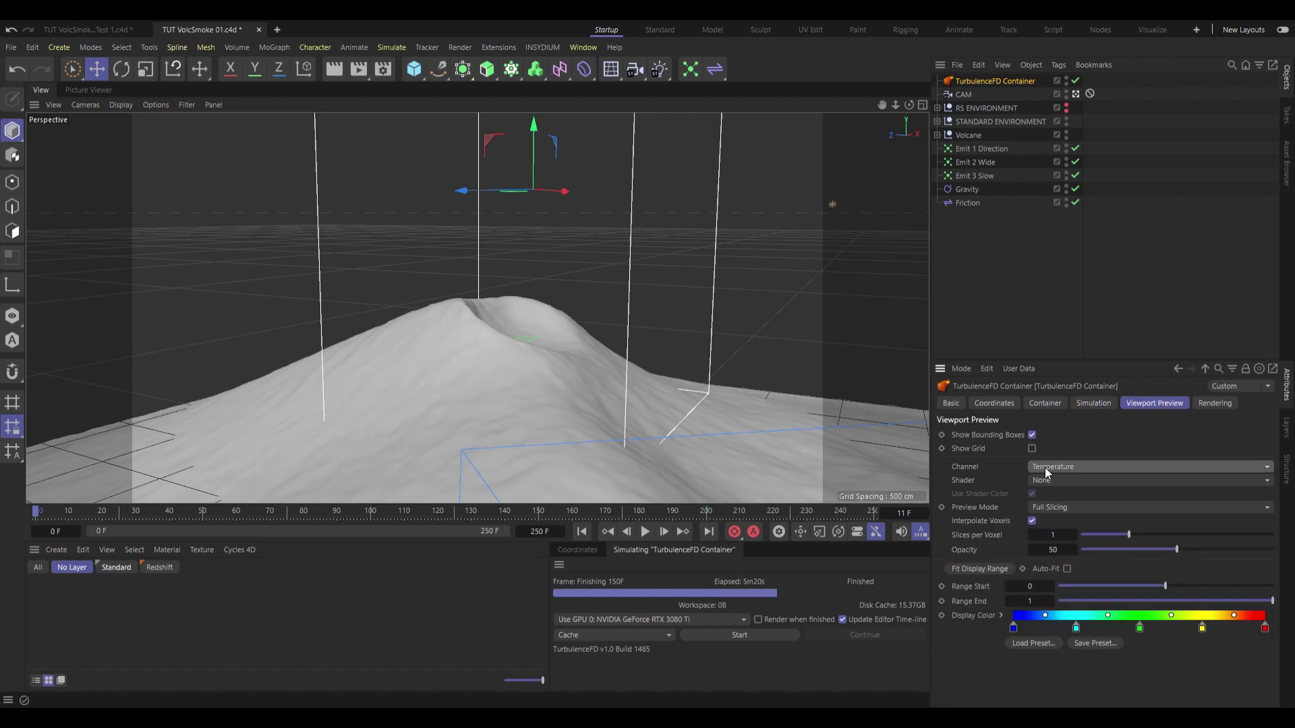
click(1045, 467)
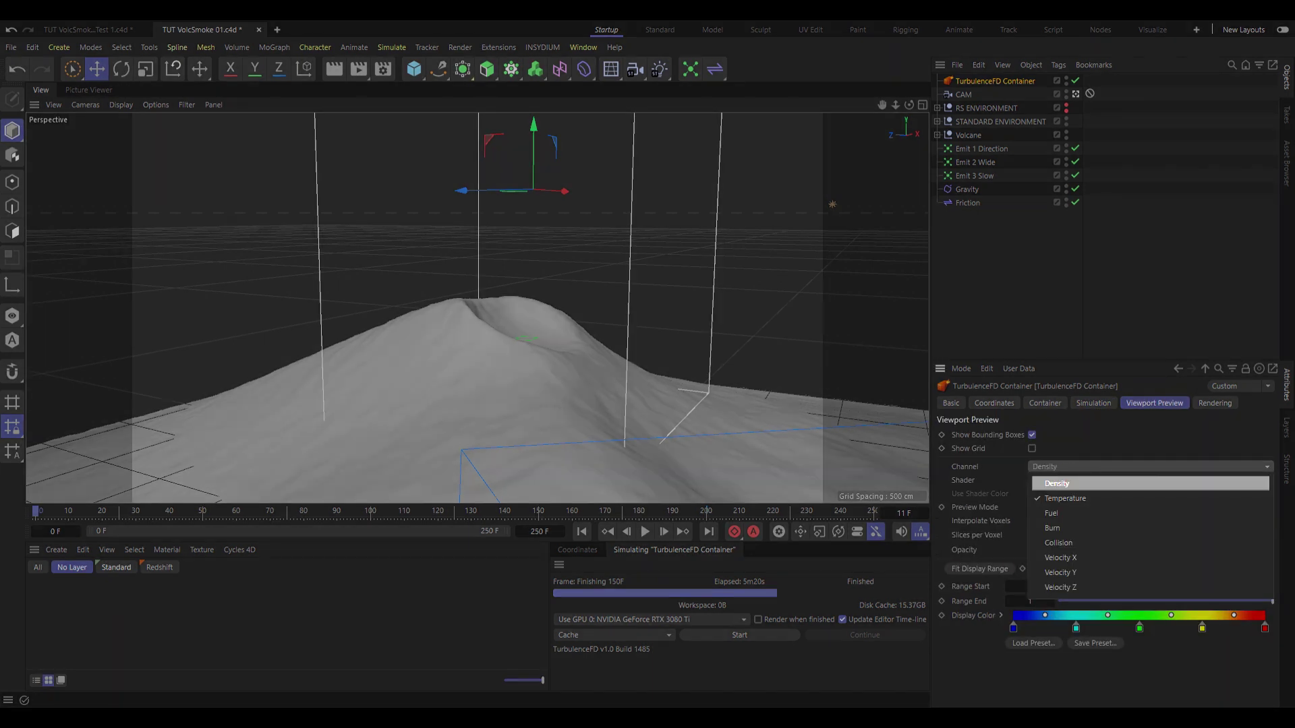
click(1186, 484)
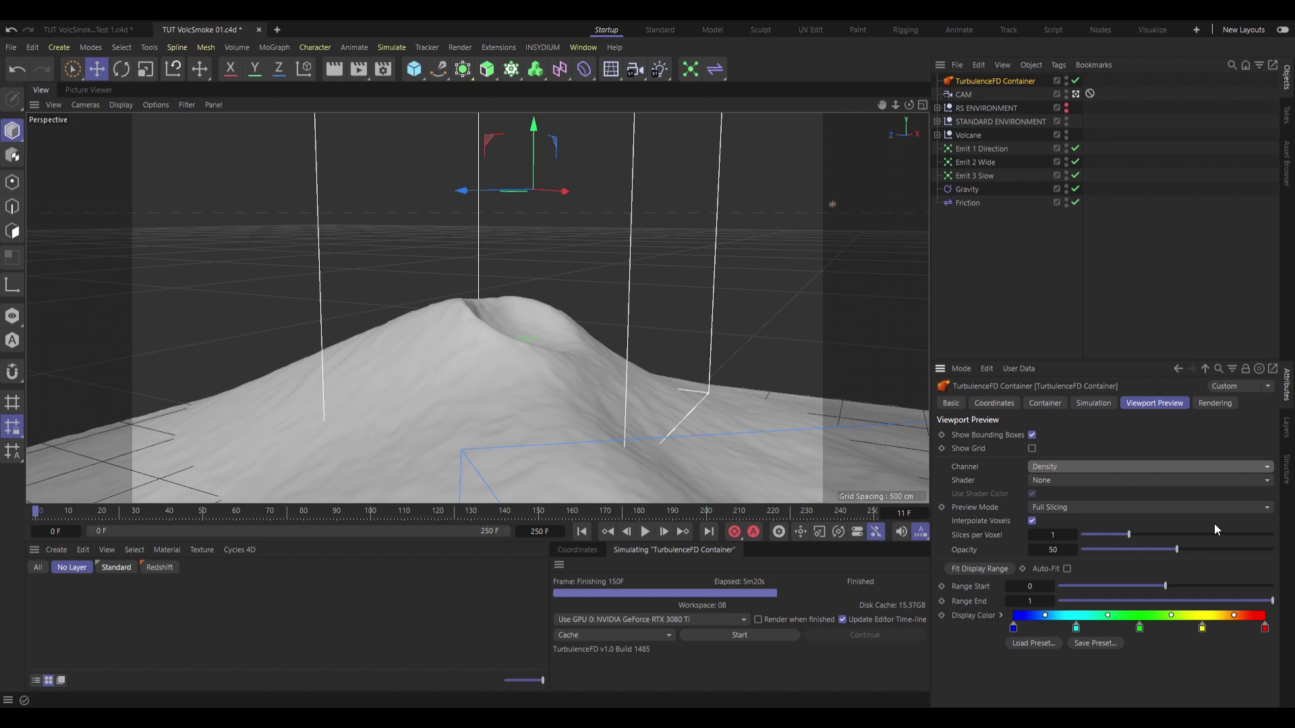
Add a TurbulenceFD Emitter tag to all three particle emitters
click(1024, 144)
shift+click(971, 177)
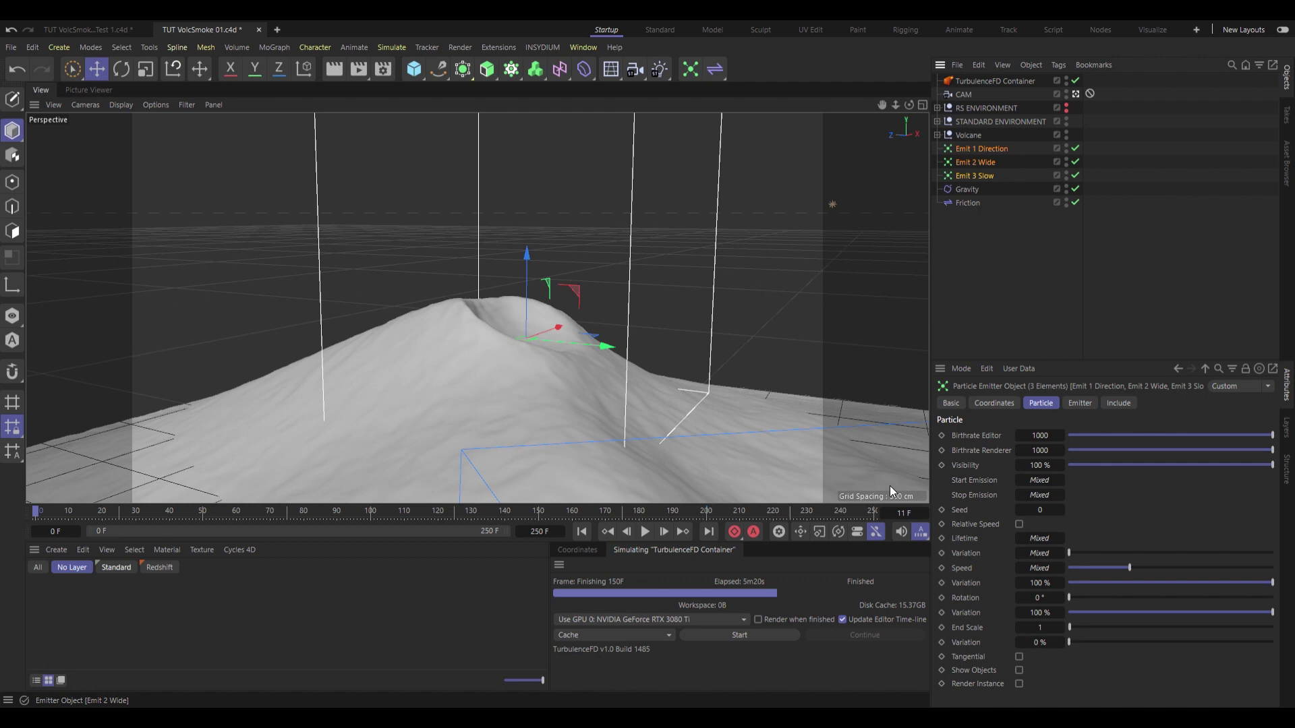
right_click(971, 161)
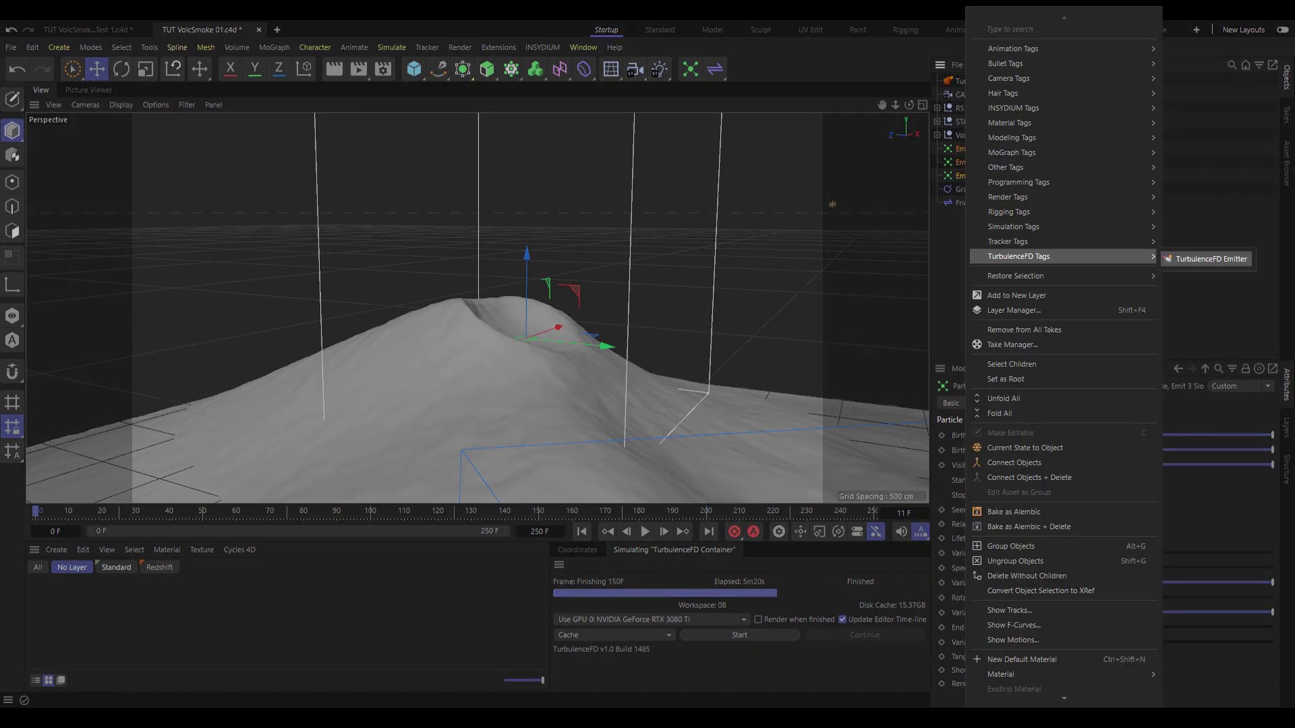
click(1207, 259)
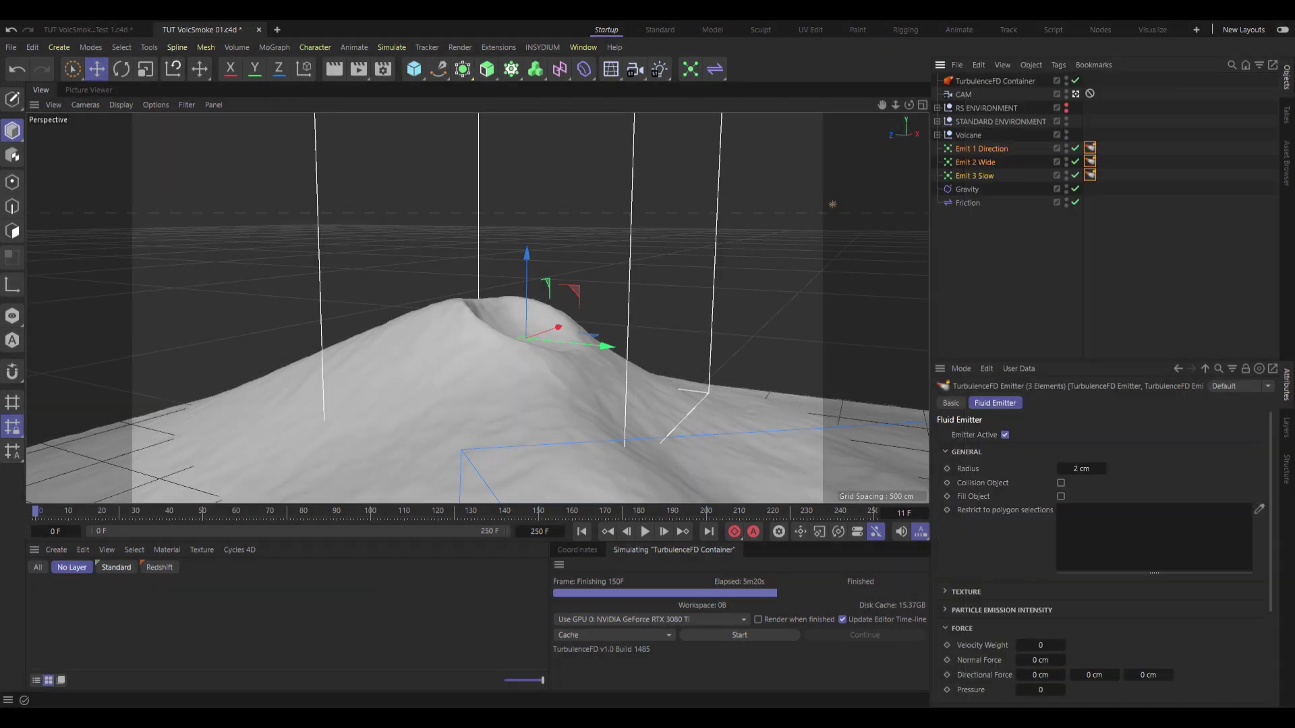
Set the emitter tags' temperature and density values to 1 and simulate through frame 251
scroll(1210, 570, down, 5)
click(1096, 604)
text(1)
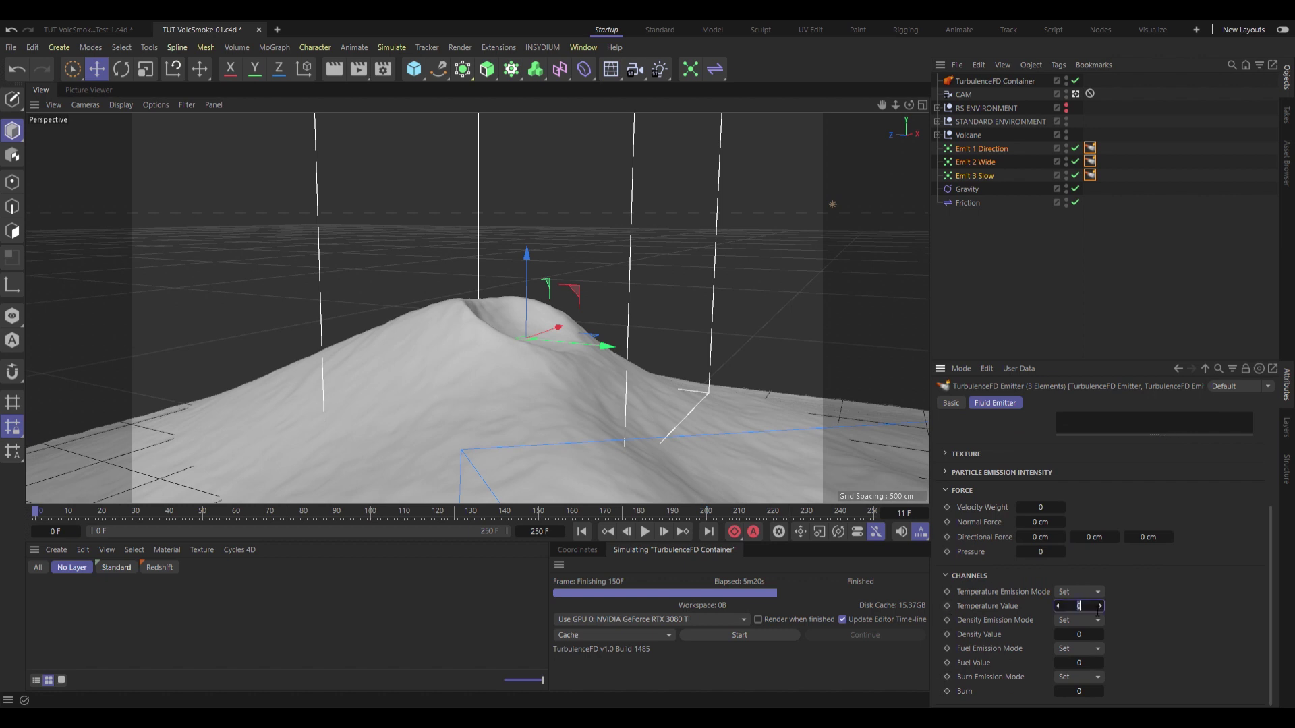
click(1082, 634)
text(1)
click(739, 635)
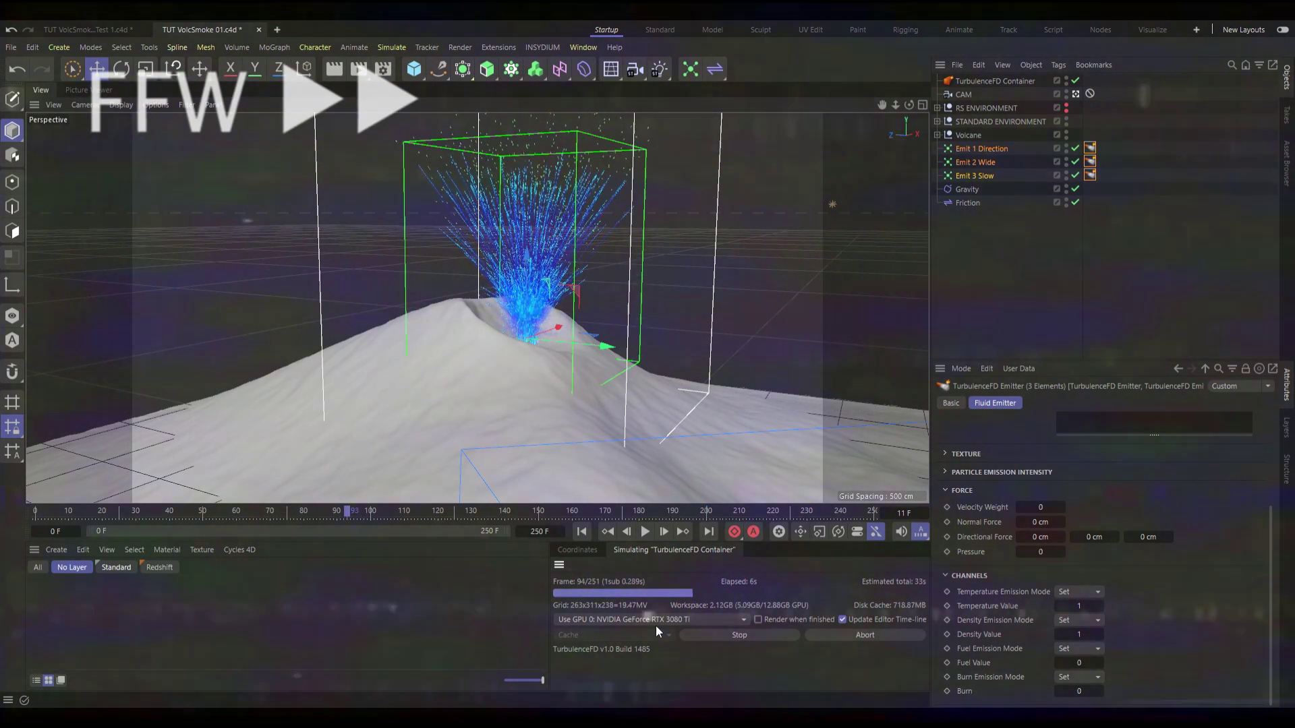
scroll(460, 355, up, 5)
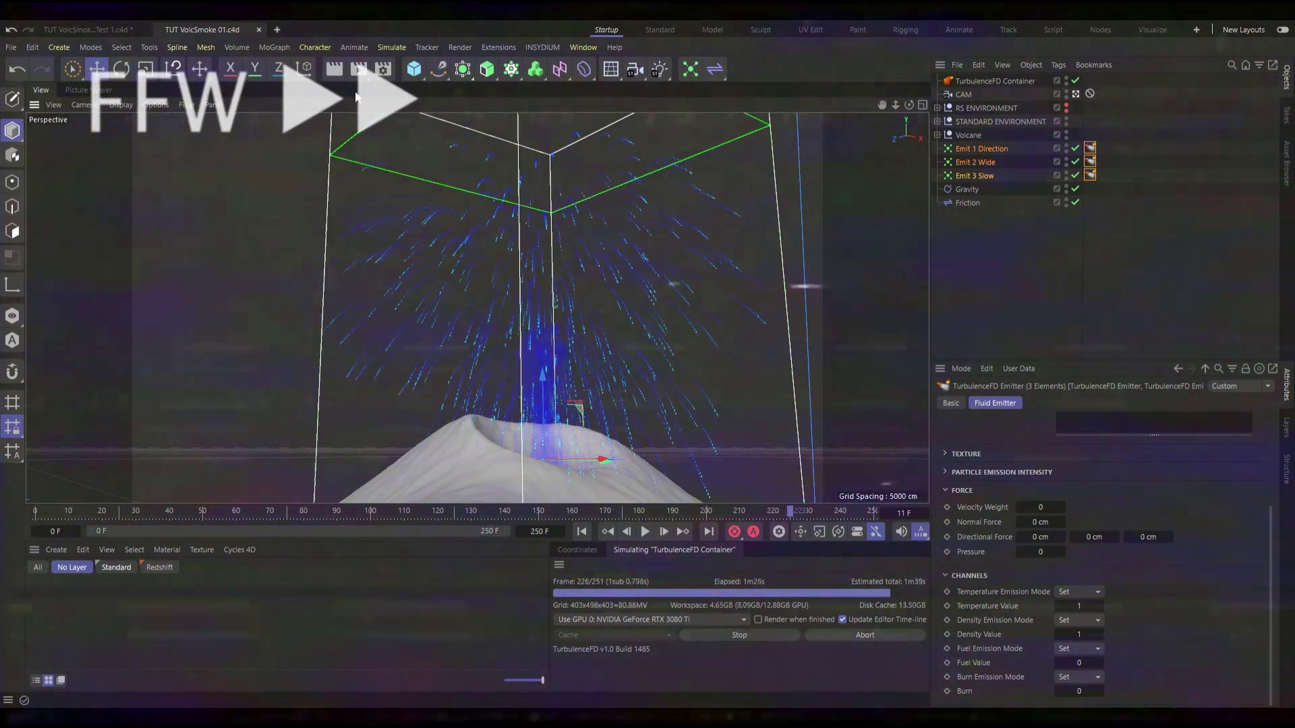
click(1001, 311)
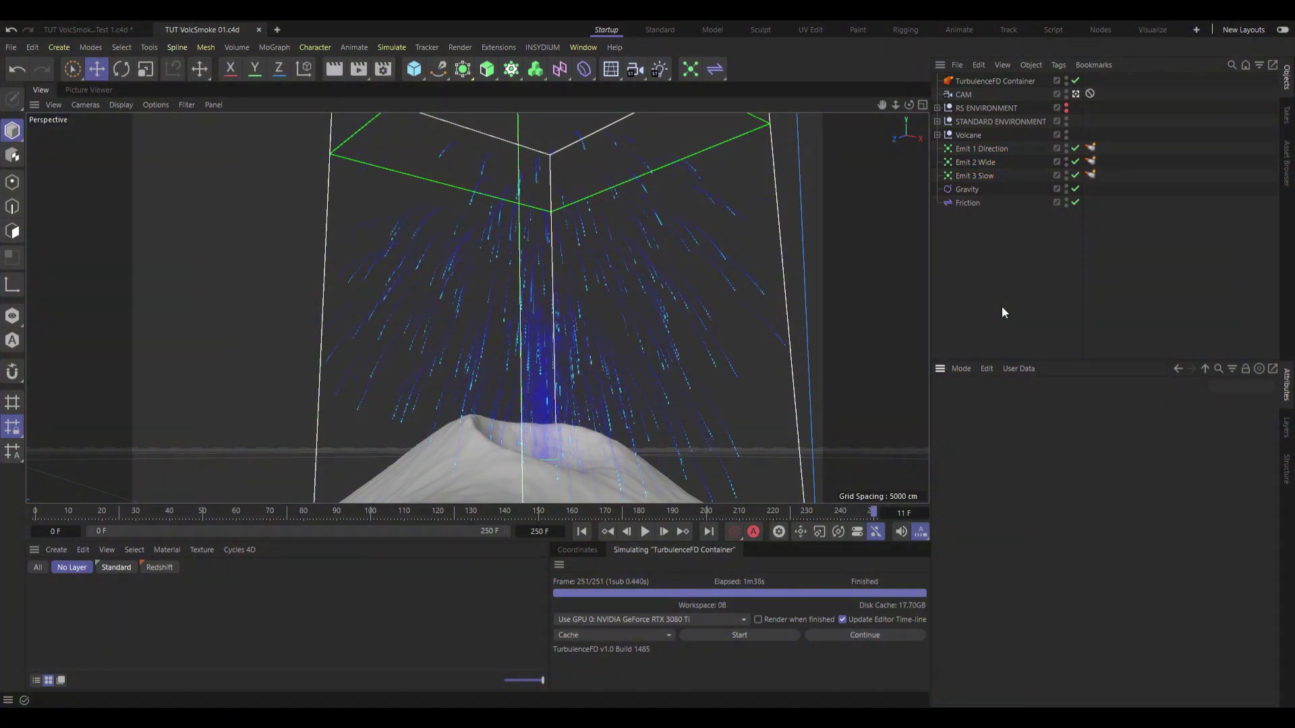
Rename Emit 1 Direction's fluid emitter tag to TFD 1
click(1091, 148)
click(951, 402)
click(1079, 454)
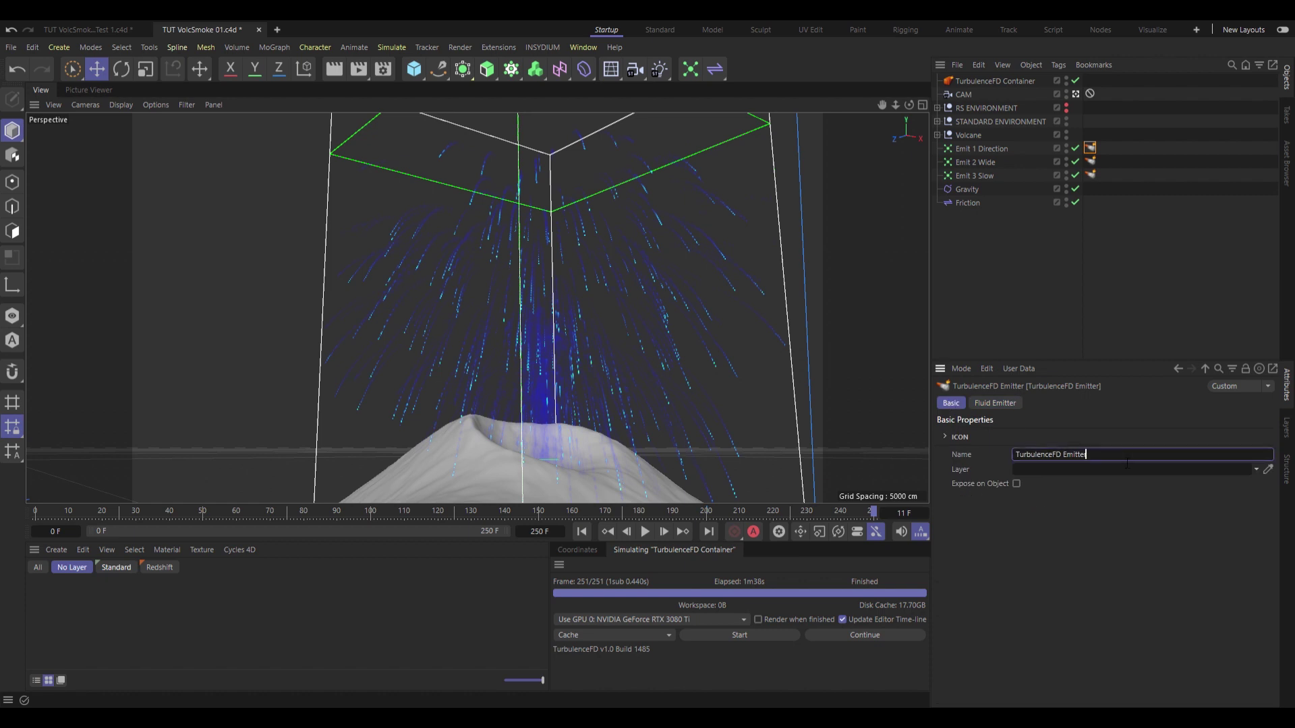
key(ctrl+a)
text(TFD 1)
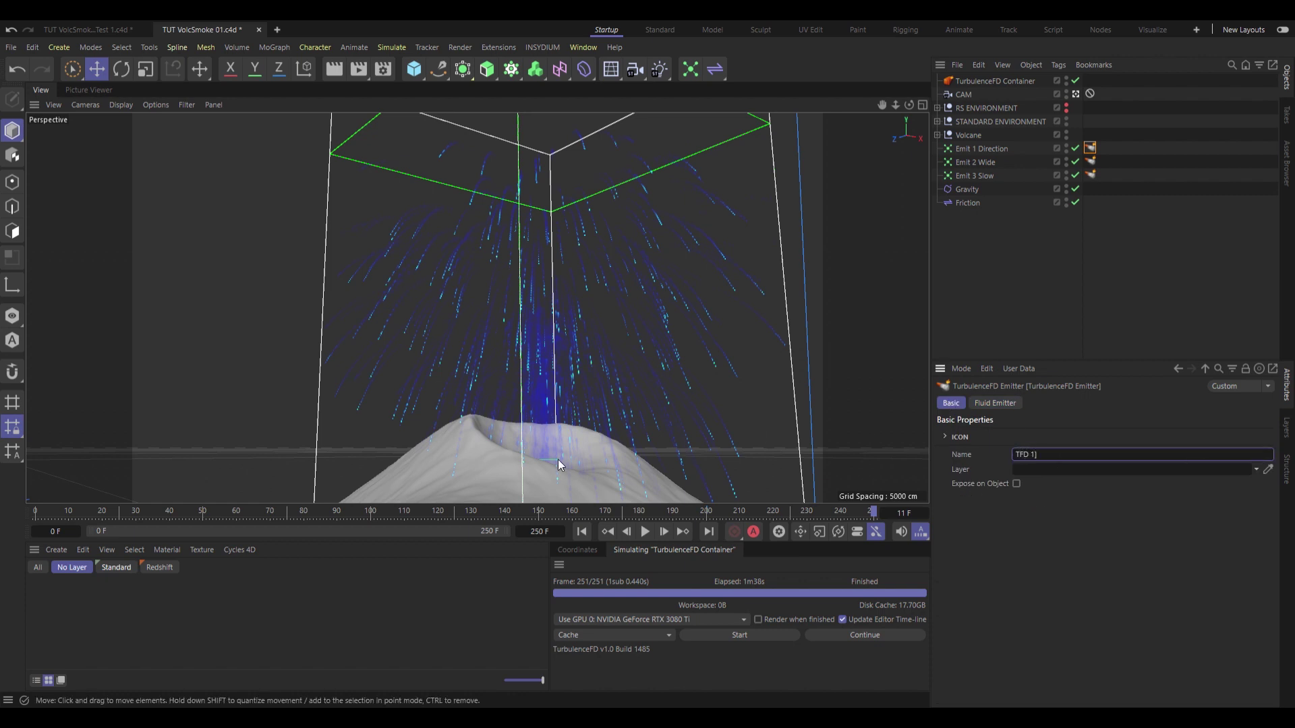
key(Return)
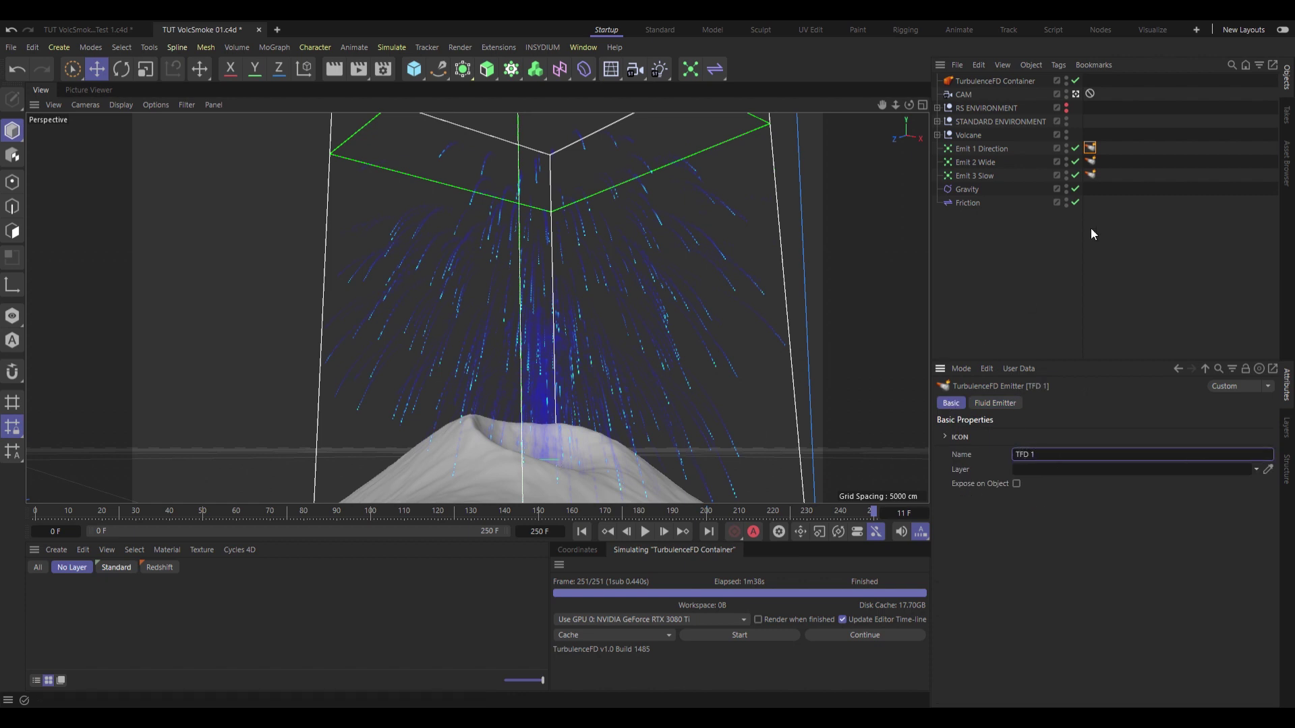
Set the emitter Radius to 4 cm and Velocity Weight to 0.5
click(987, 403)
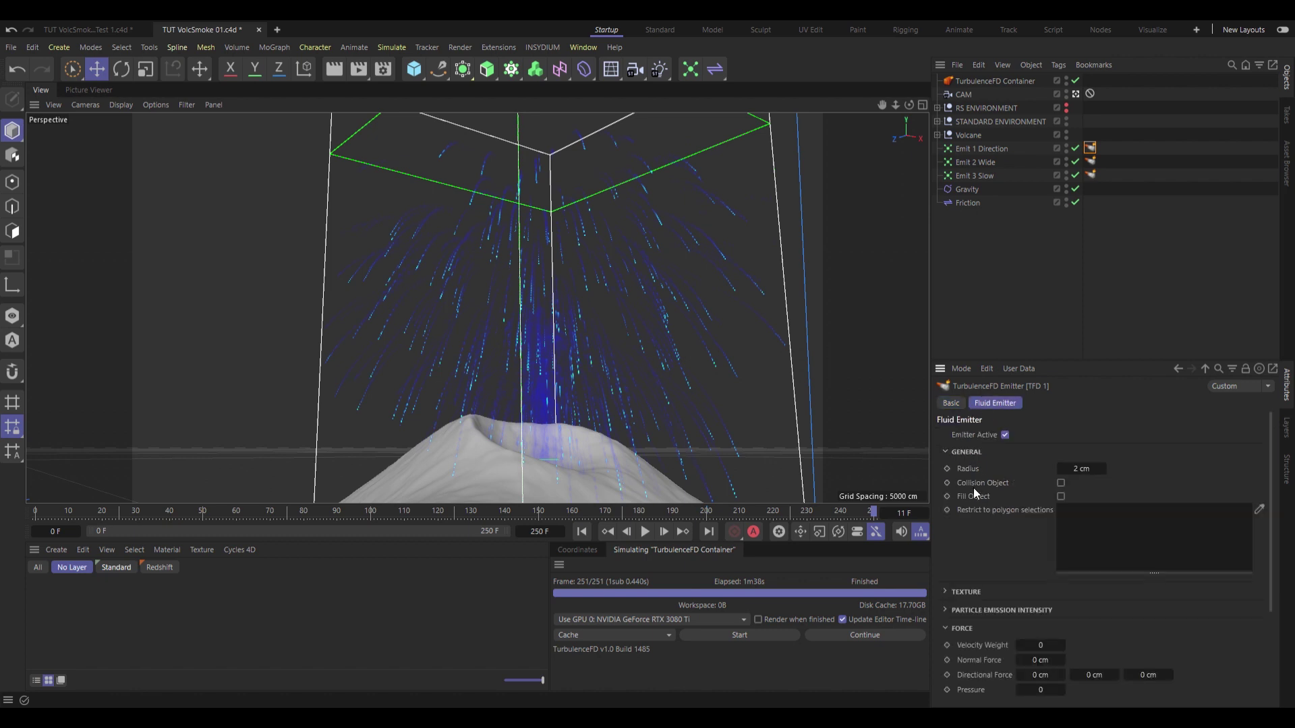
text(4)
key(Return)
scroll(1001, 426, down, 5)
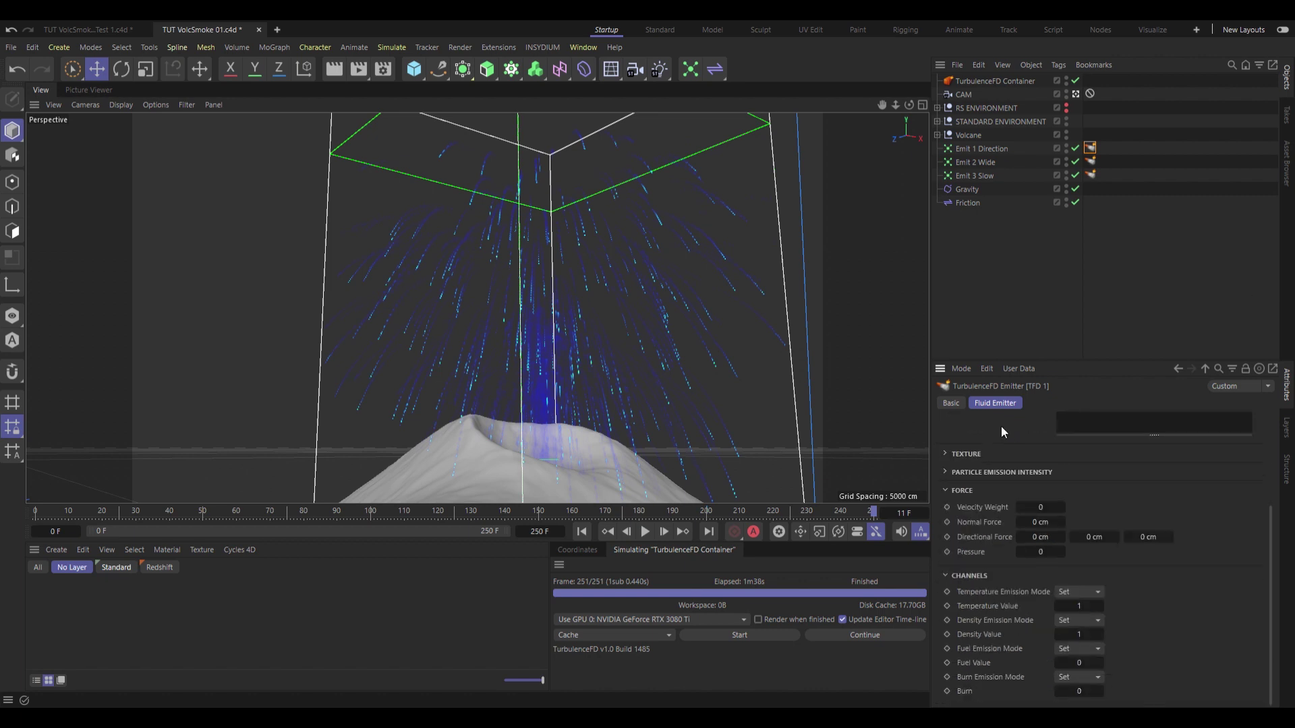
click(1041, 507)
text(0.5)
Keyframe Pressure at 250 on frame 25 and 0 on frame 35
click(1017, 552)
drag(135, 517, 107, 516)
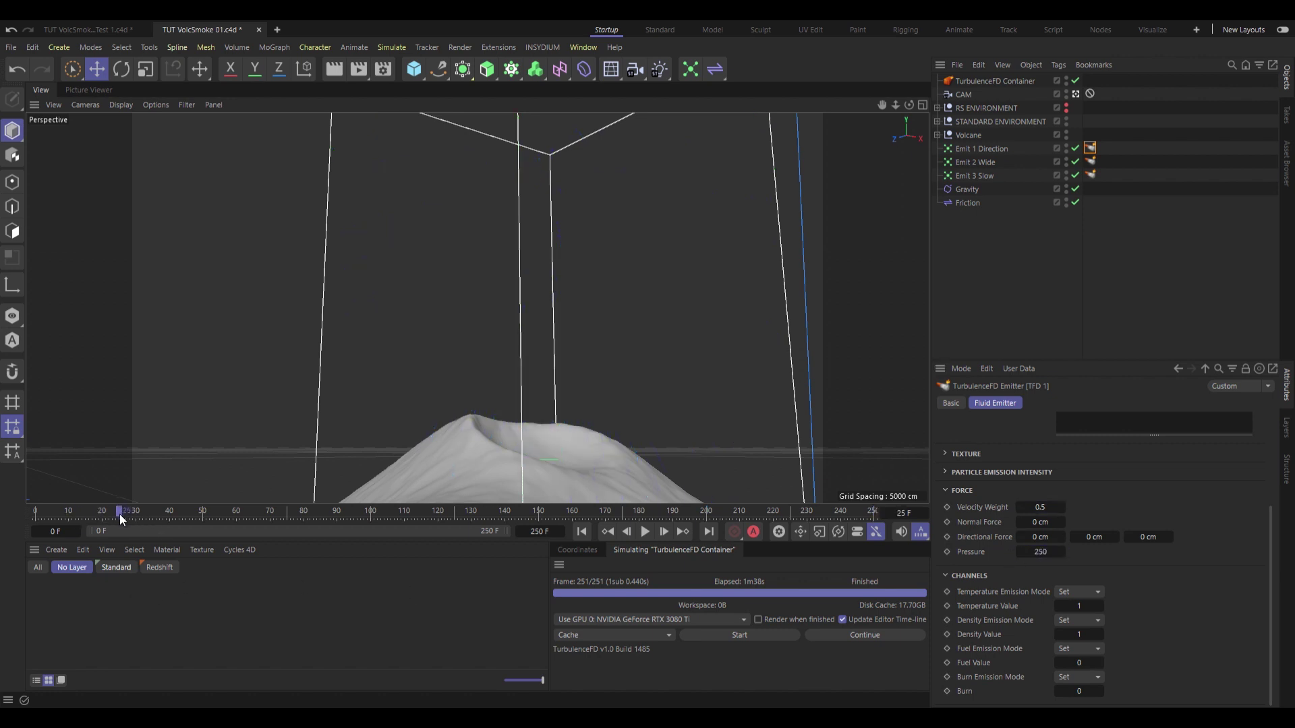
click(948, 551)
drag(121, 511, 154, 513)
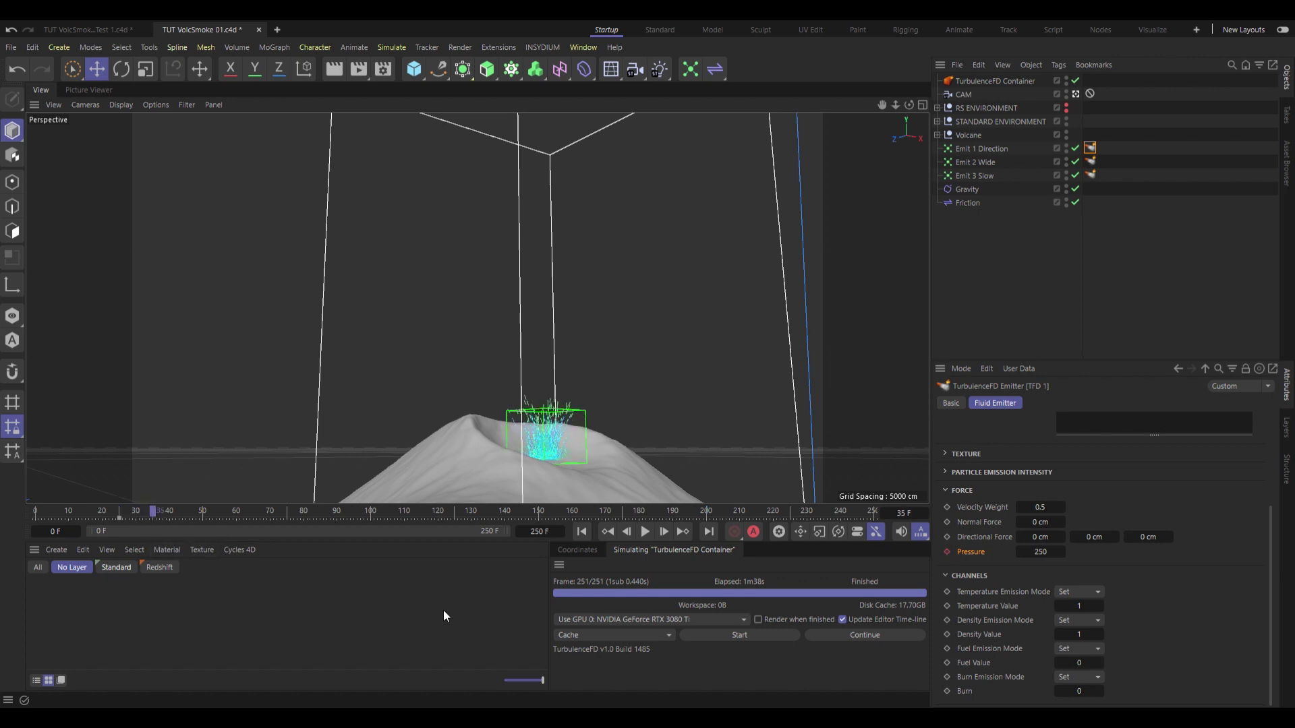
click(1039, 552)
text(0)
key(Return)
click(947, 552)
At frame 25, keyframe Temperature 25 and Density 50
drag(91, 515, 123, 513)
click(626, 532)
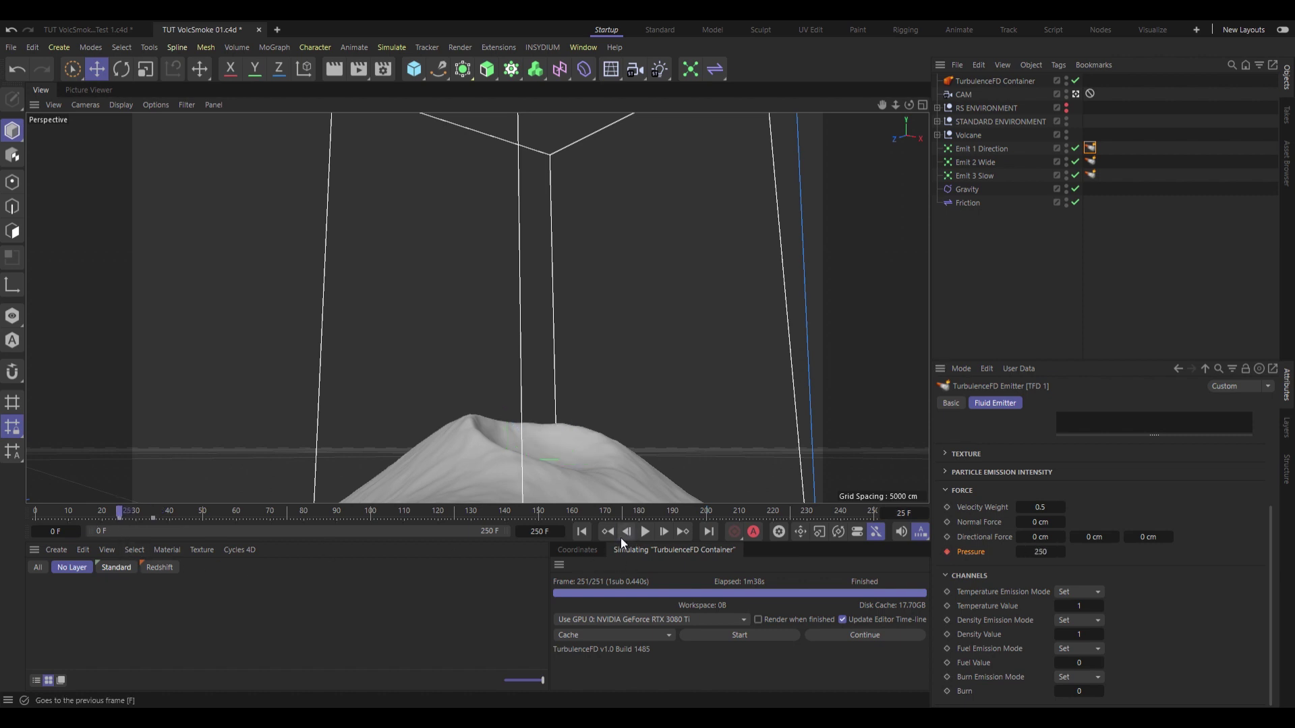
click(1088, 609)
text(25)
key(Return)
key(Tab)
click(947, 605)
At frame 35, keyframe Temperature 1 and Density 6
click(682, 532)
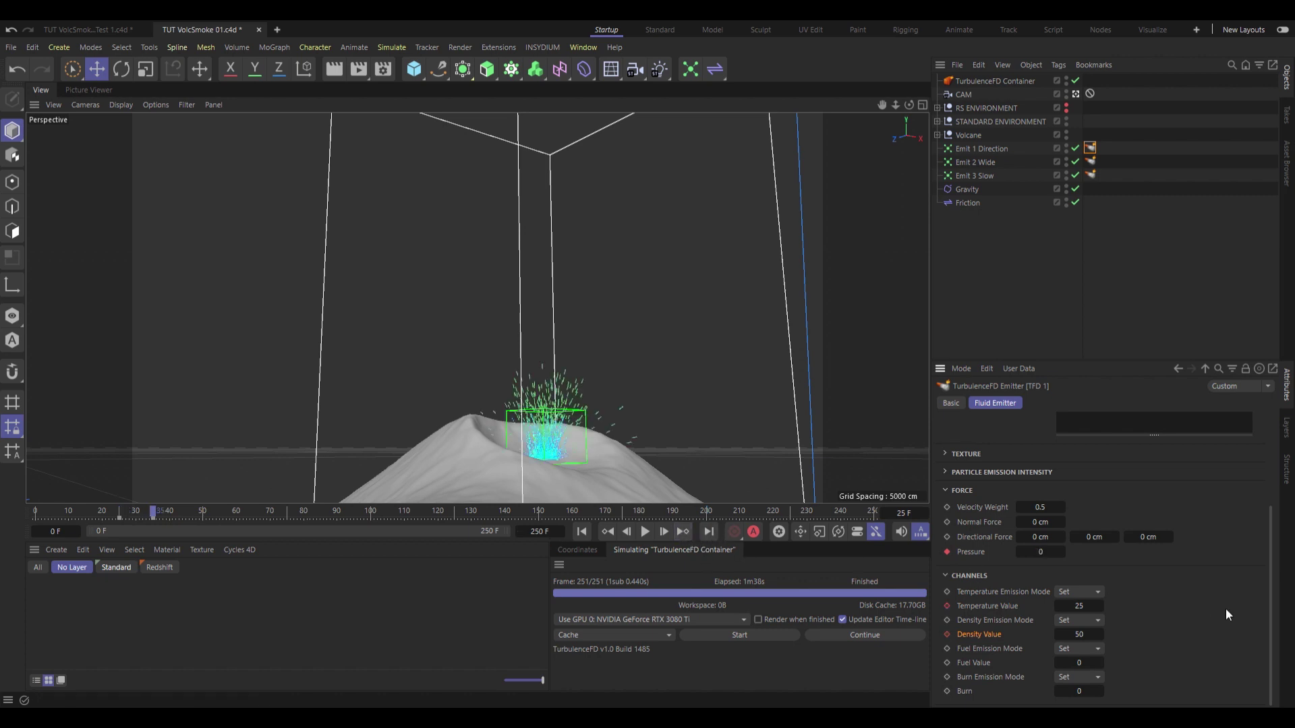
click(1082, 607)
text(1)
click(1084, 637)
text(6)
click(947, 606)
At frame 100, keyframe Temperature and Density to 0, then re-run the simulation
drag(154, 516, 374, 515)
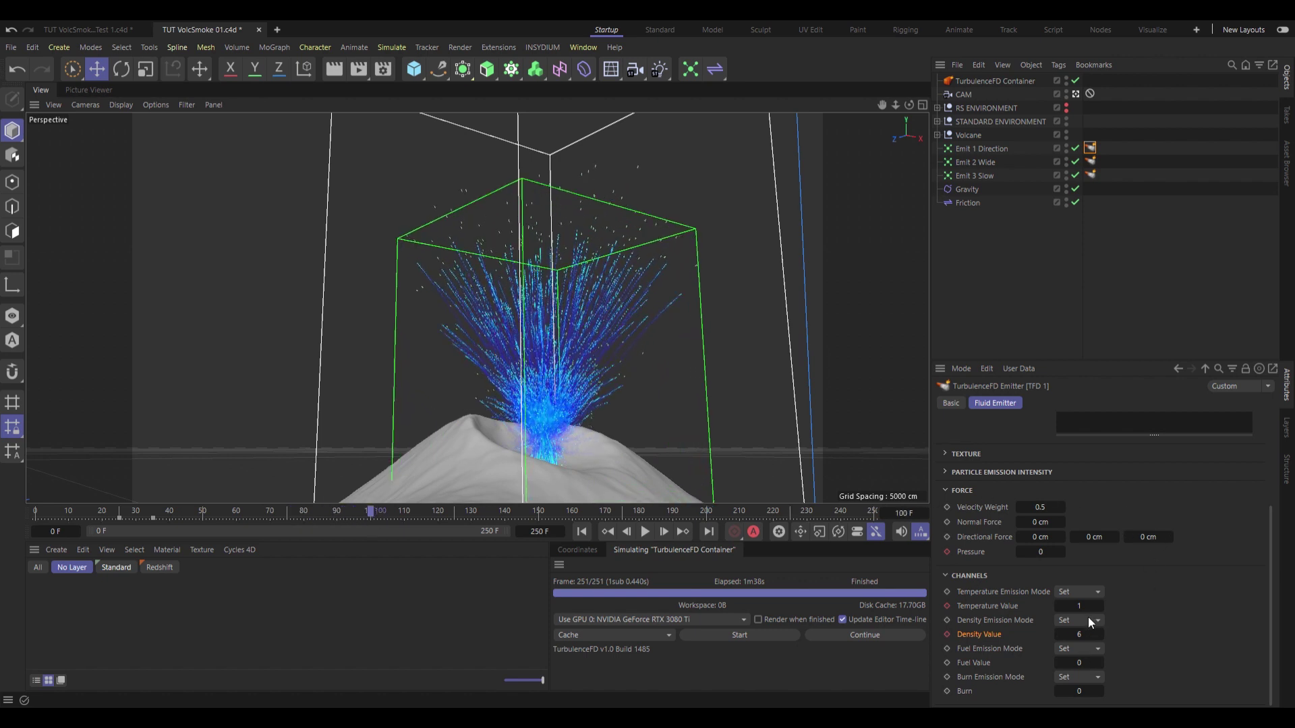
click(1079, 605)
text(0)
key(Tab)
text(0)
click(947, 605)
click(683, 634)
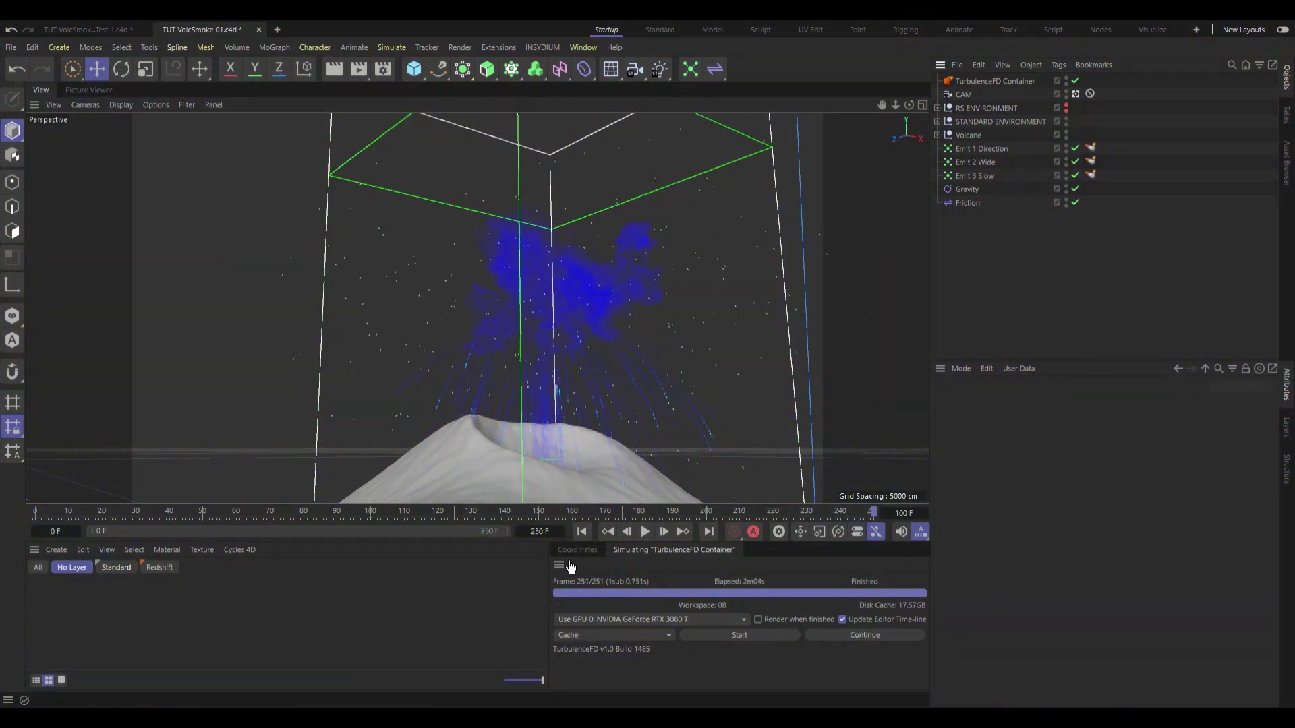
Rewind to the start and rename Emit 2 Wide's fluid emitter tag to TFD2
click(581, 532)
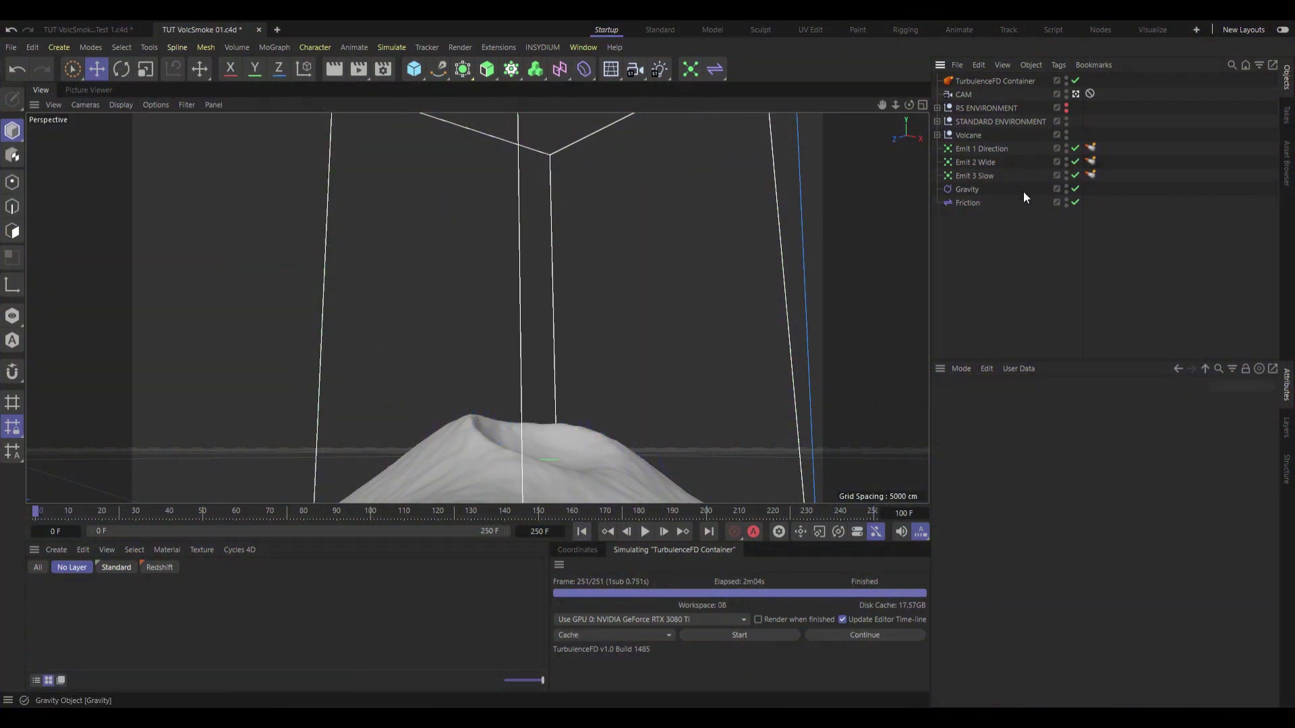
click(1090, 161)
click(950, 403)
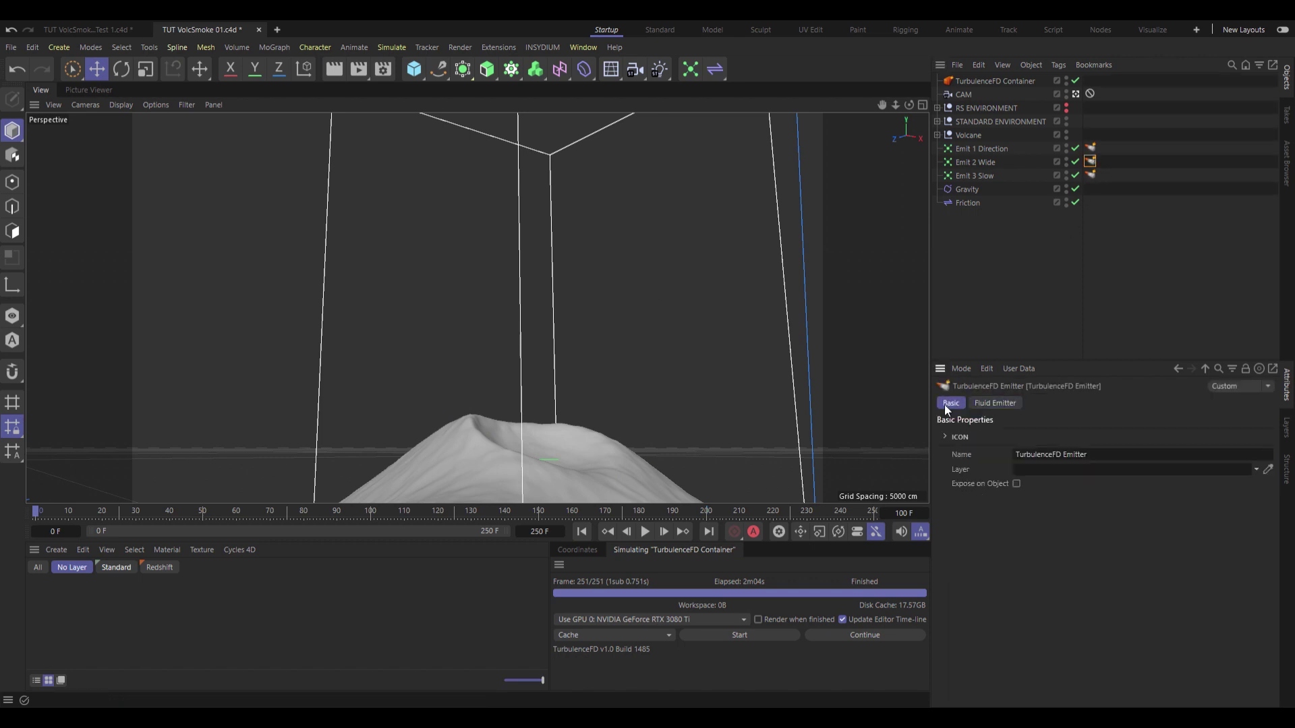
click(1140, 454)
text(TFD2)
key(Return)
Set the emitter Radius to 4 cm and Velocity Weight to 1
click(995, 403)
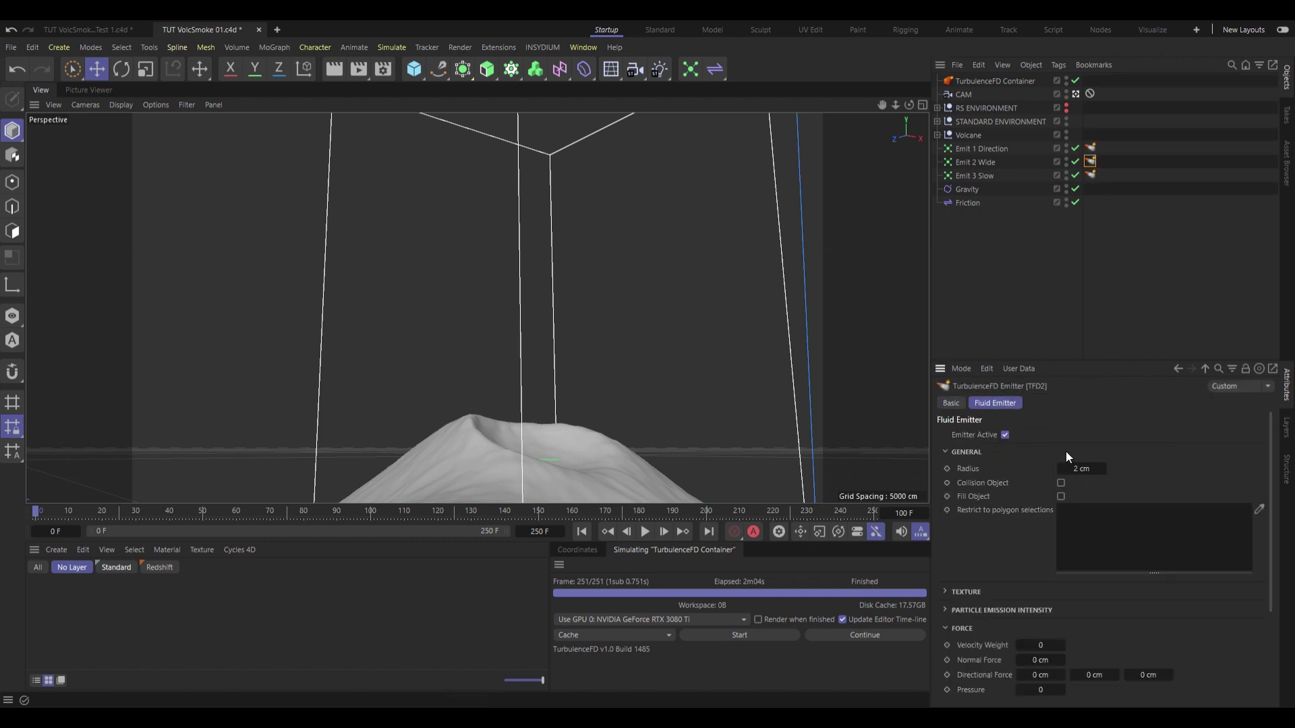
click(1093, 469)
text(4)
key(Return)
scroll(985, 624, down, 2)
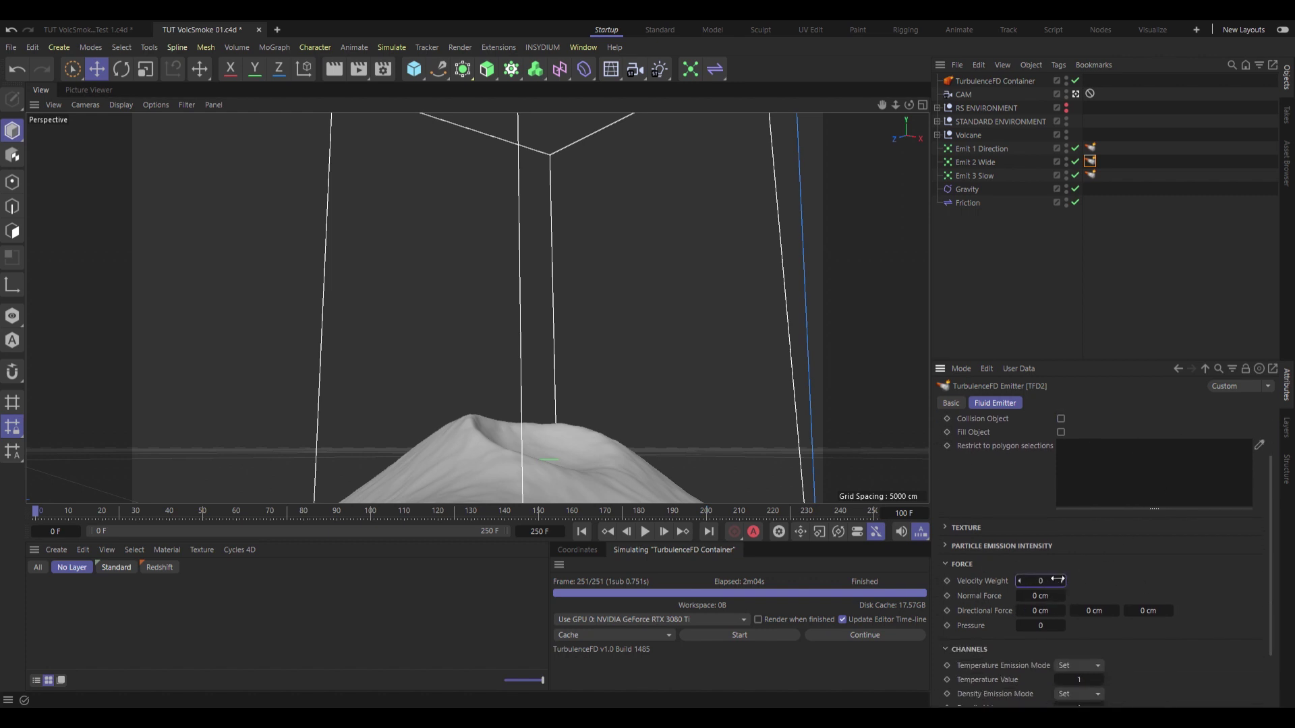
click(1057, 579)
text(1)
Set Pressure 100, Temperature 0 and Density 25 on the TFD2 tag
click(1055, 627)
scroll(1160, 573, down, 2)
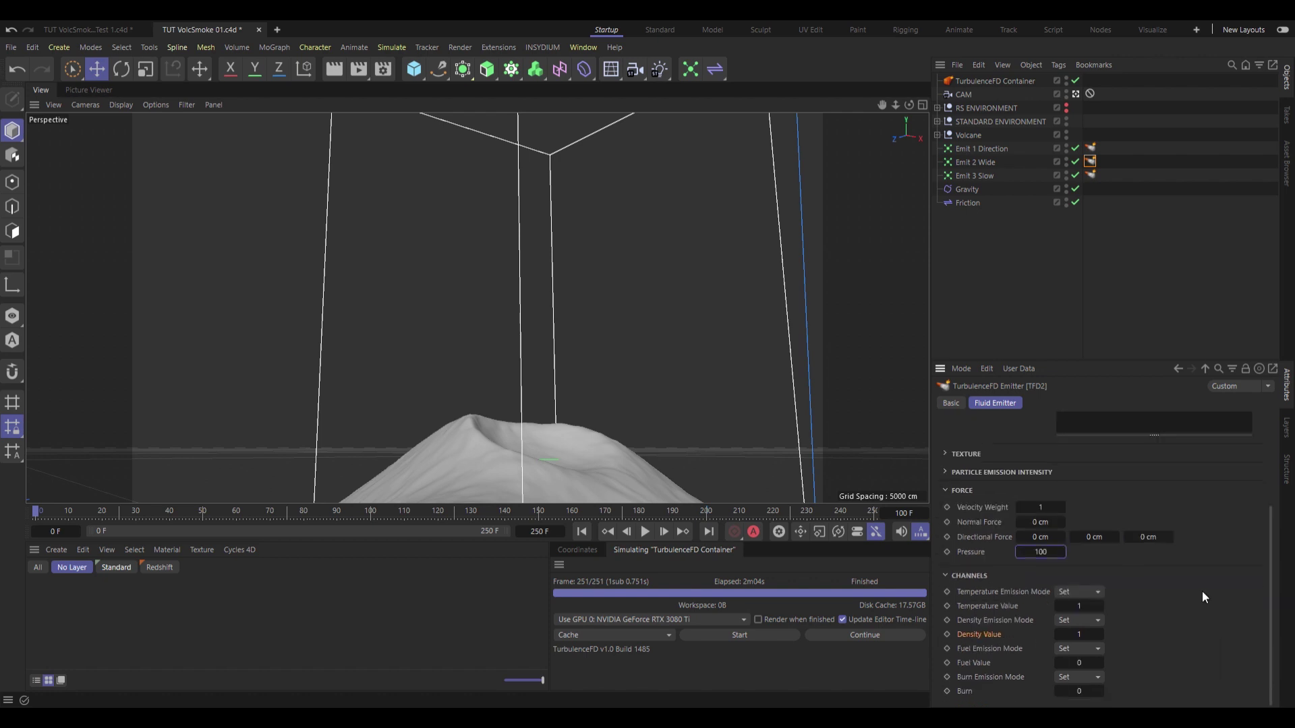
text(0)
click(1082, 635)
text(25)
Reselect Emit 2 Wide's fluid tag and re-run the fluid simulation
click(974, 163)
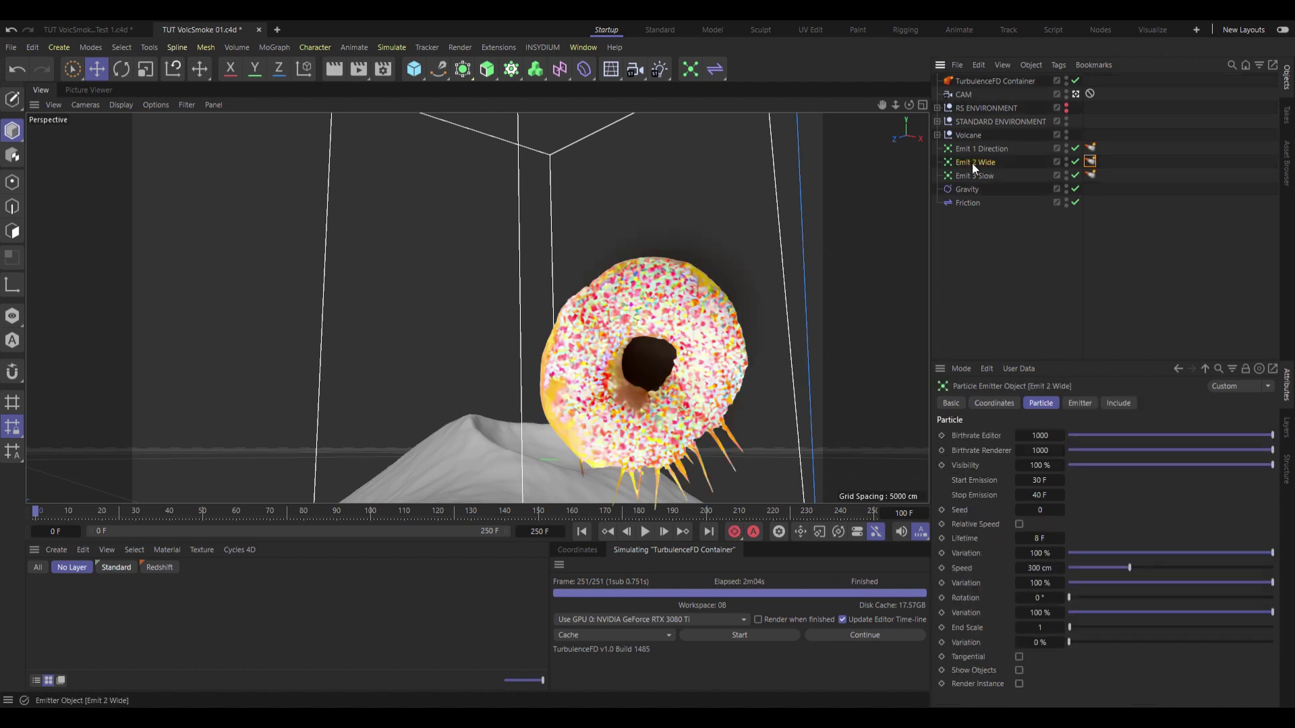
click(1116, 183)
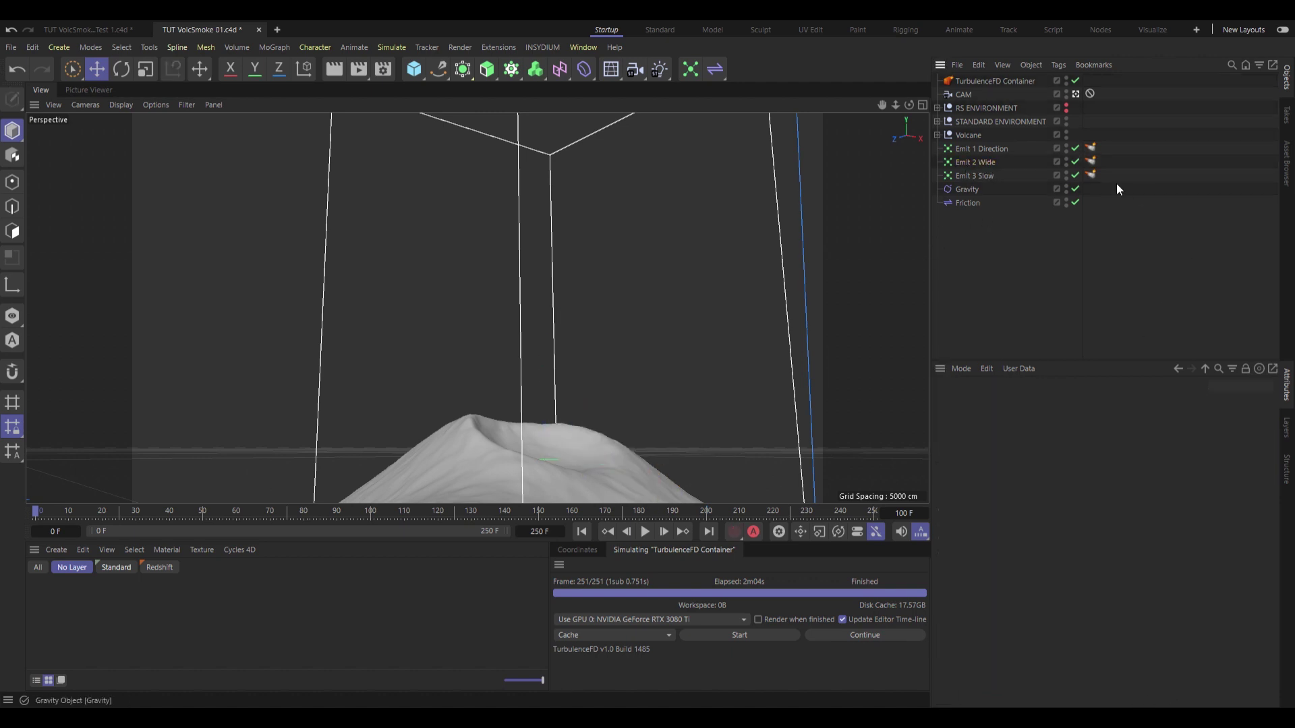
click(1089, 163)
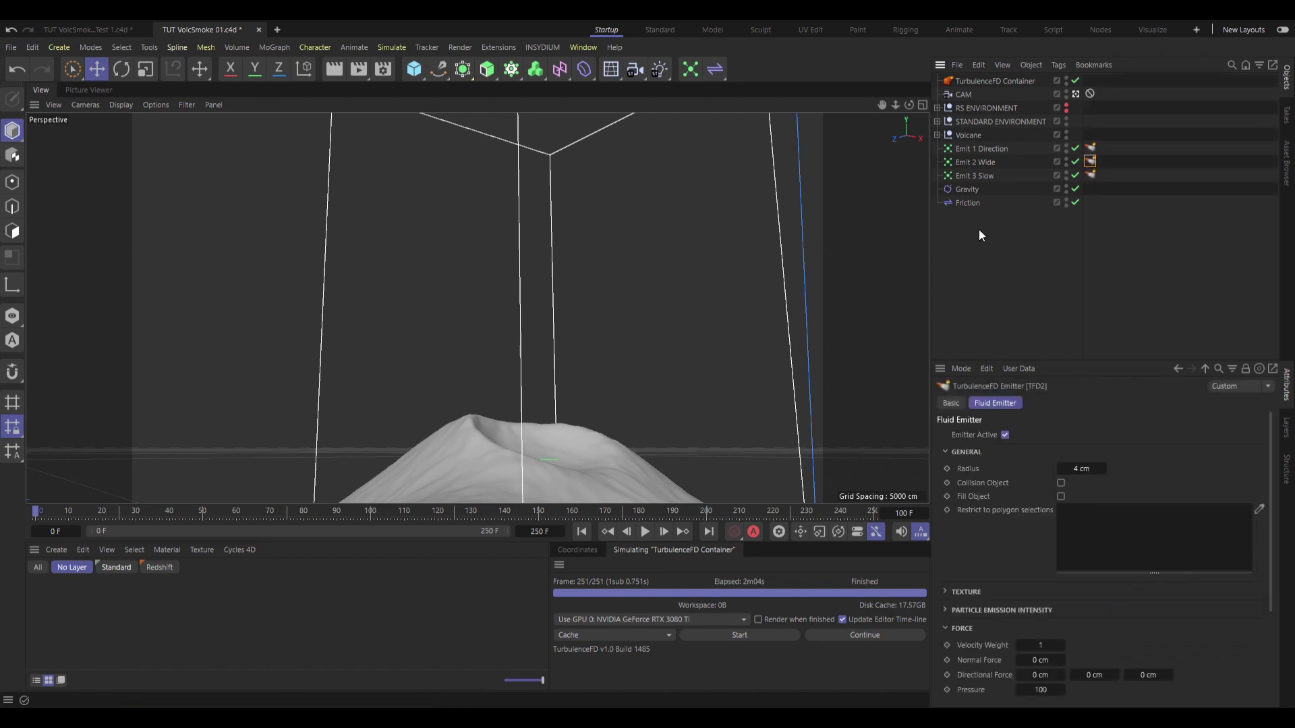
click(736, 634)
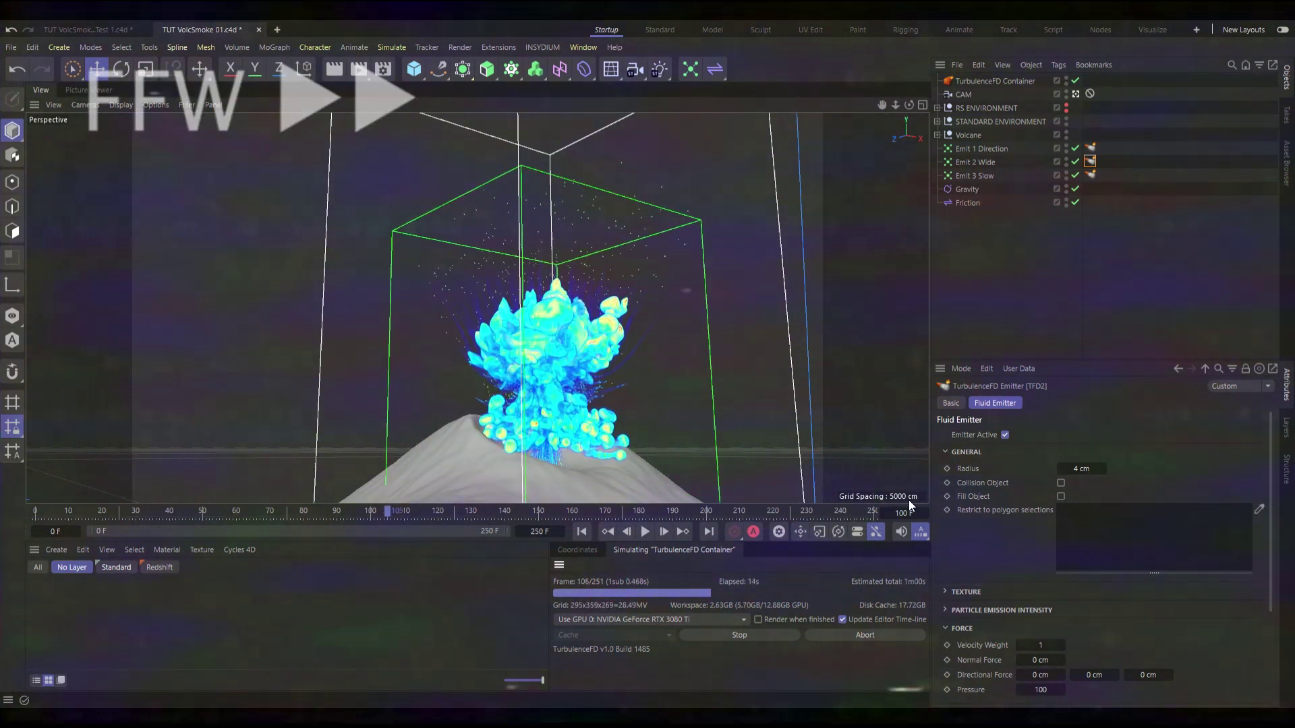
click(1146, 336)
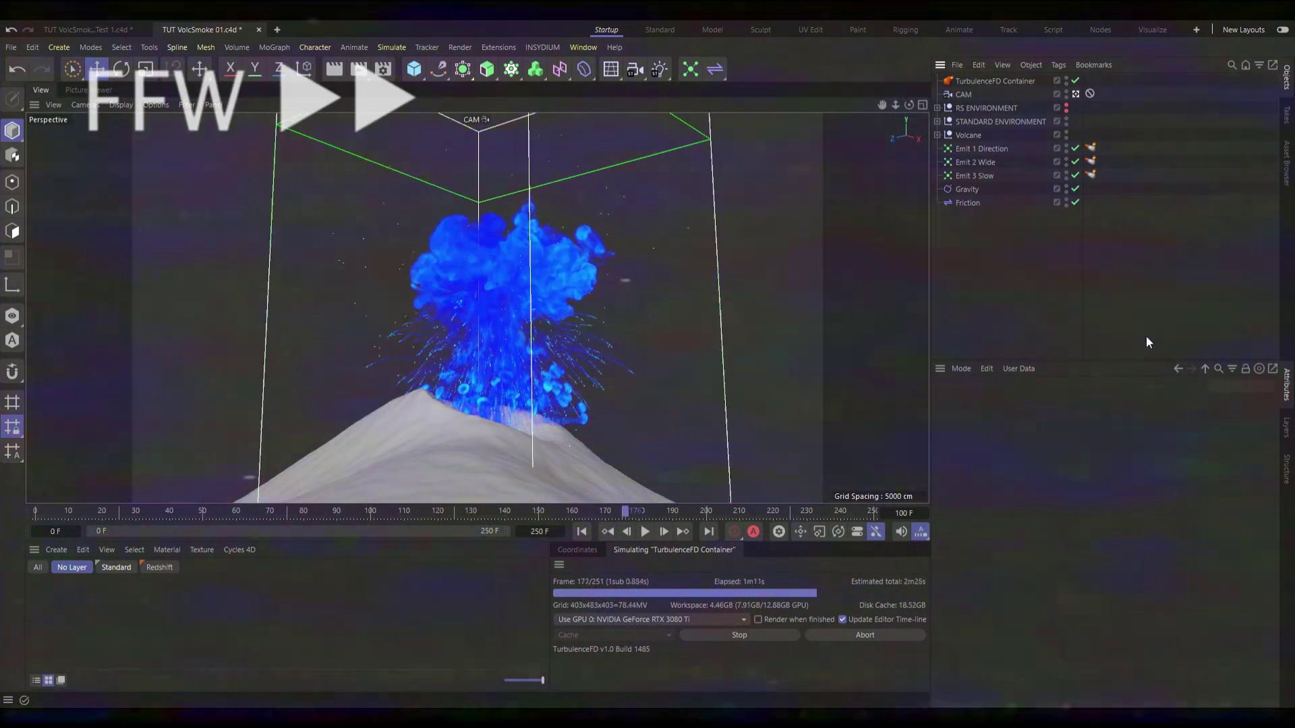
Rename Emit 3 Slow's fluid emitter tag to TFD 3
click(1090, 175)
click(957, 403)
double_click(1058, 453)
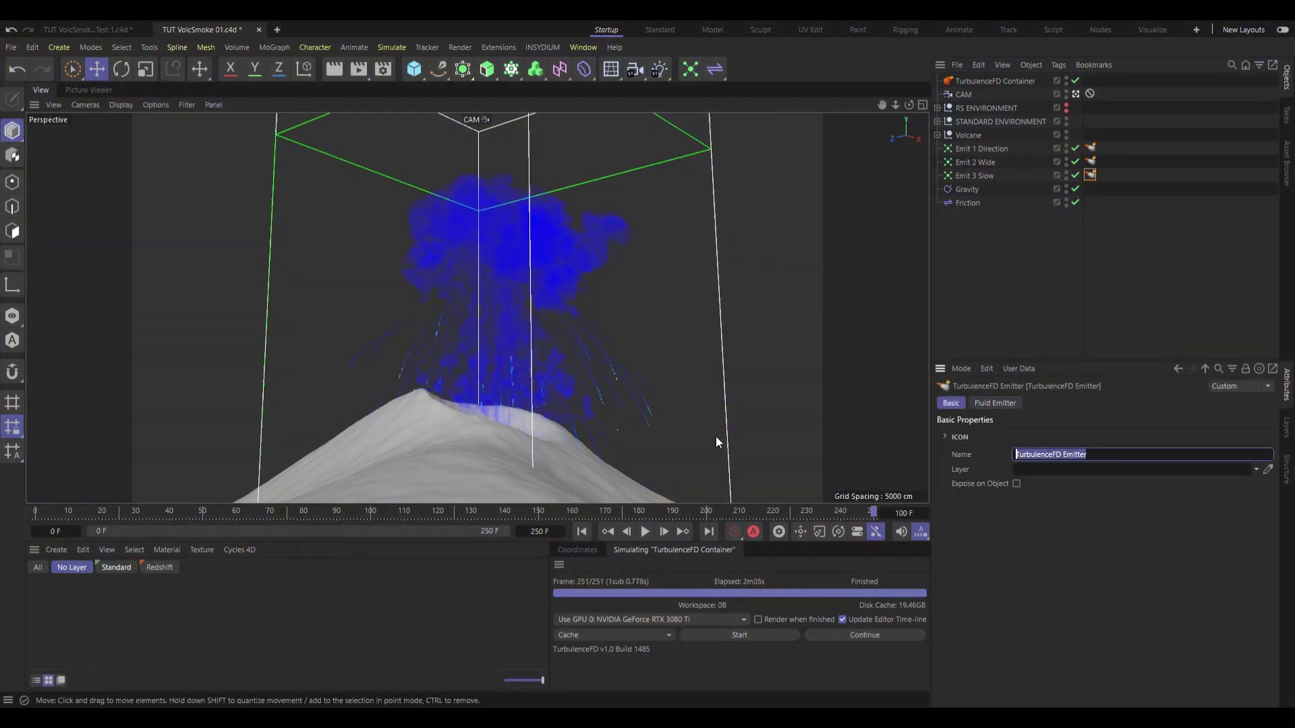
text(TFD 3)
key(Return)
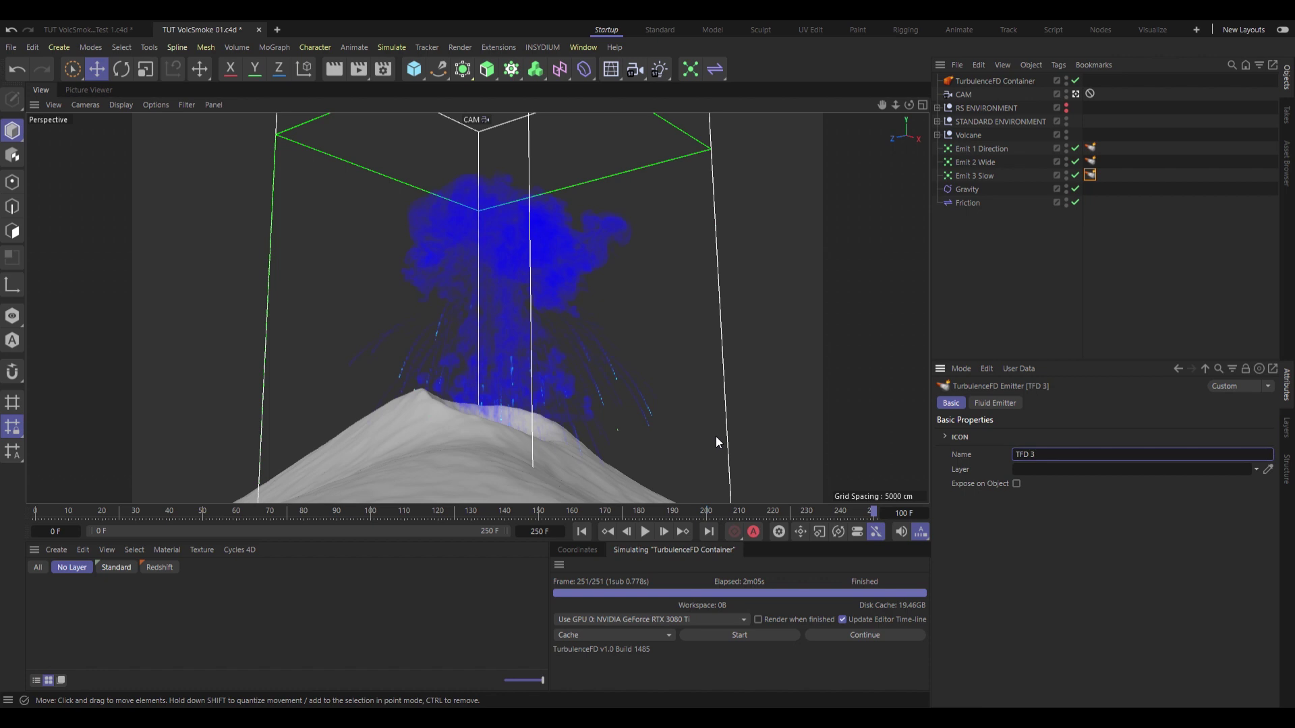
Set Radius 3 cm, Velocity Weight 1 and Temperature 0 on TFD 3
click(995, 403)
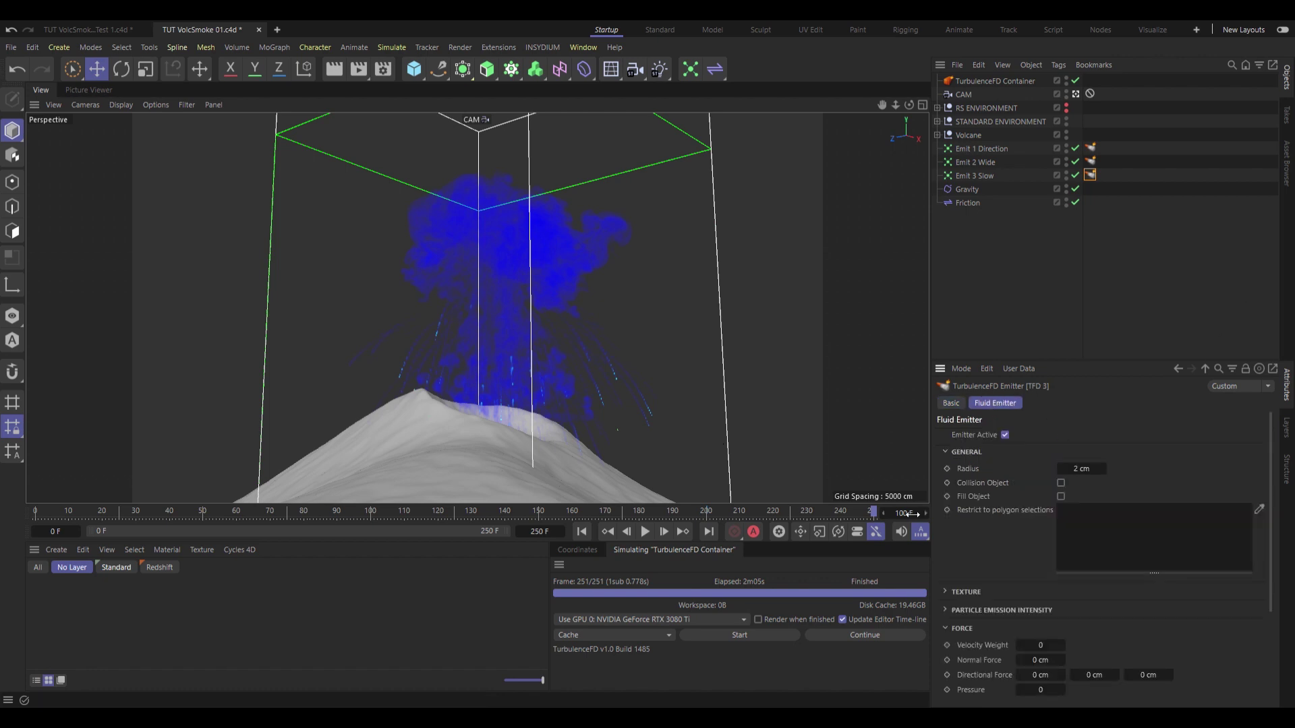
double_click(1083, 468)
text(3)
key(Return)
double_click(1053, 646)
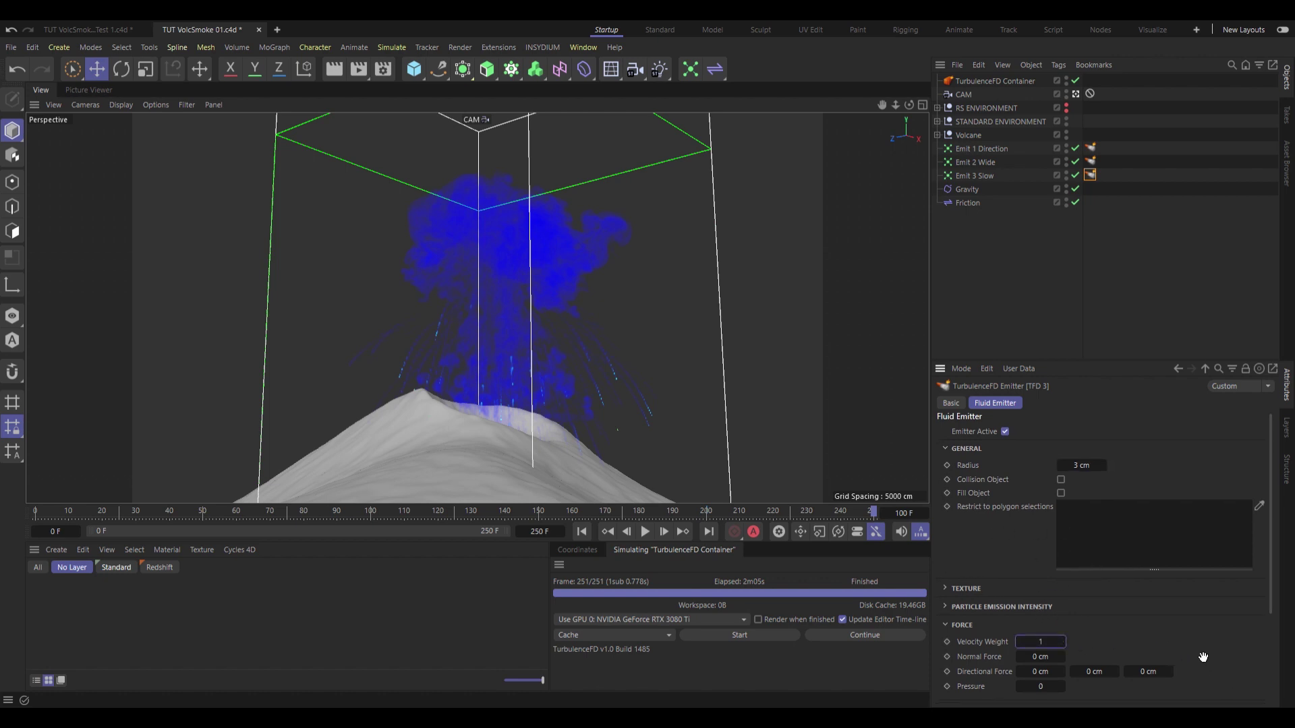
scroll(1196, 665, down, 5)
double_click(1079, 605)
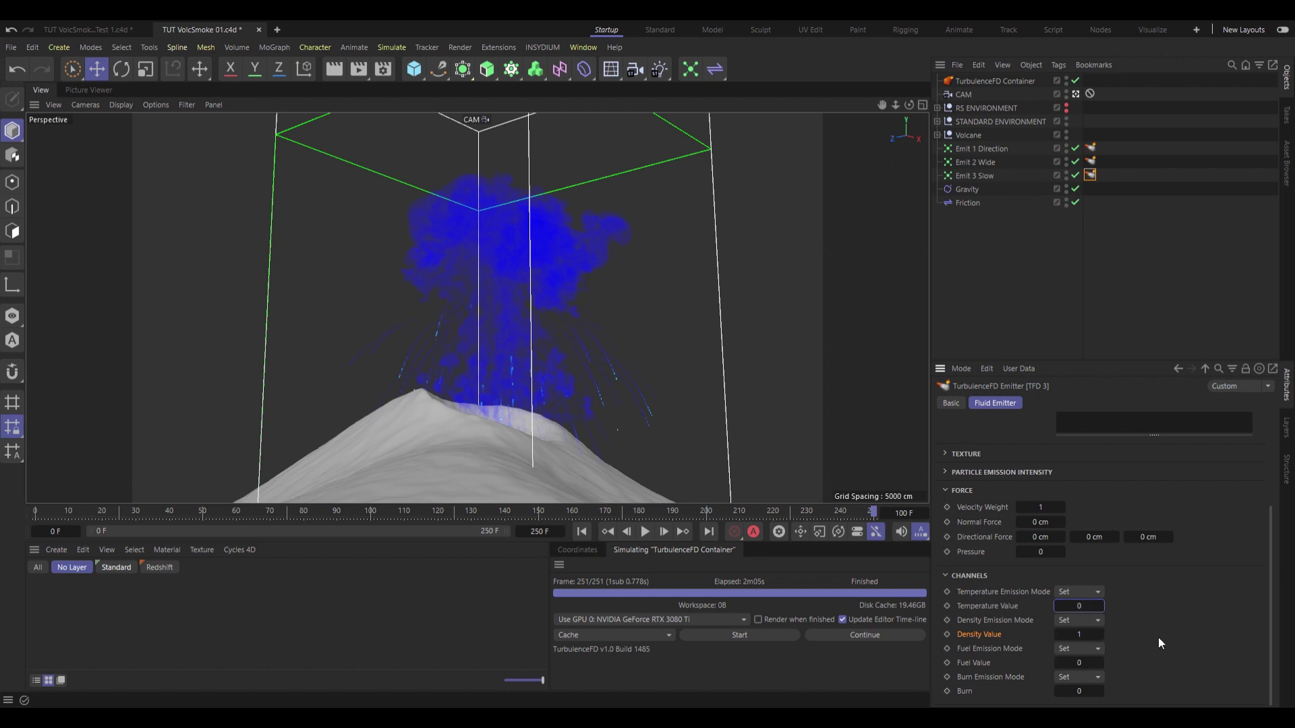
click(1079, 637)
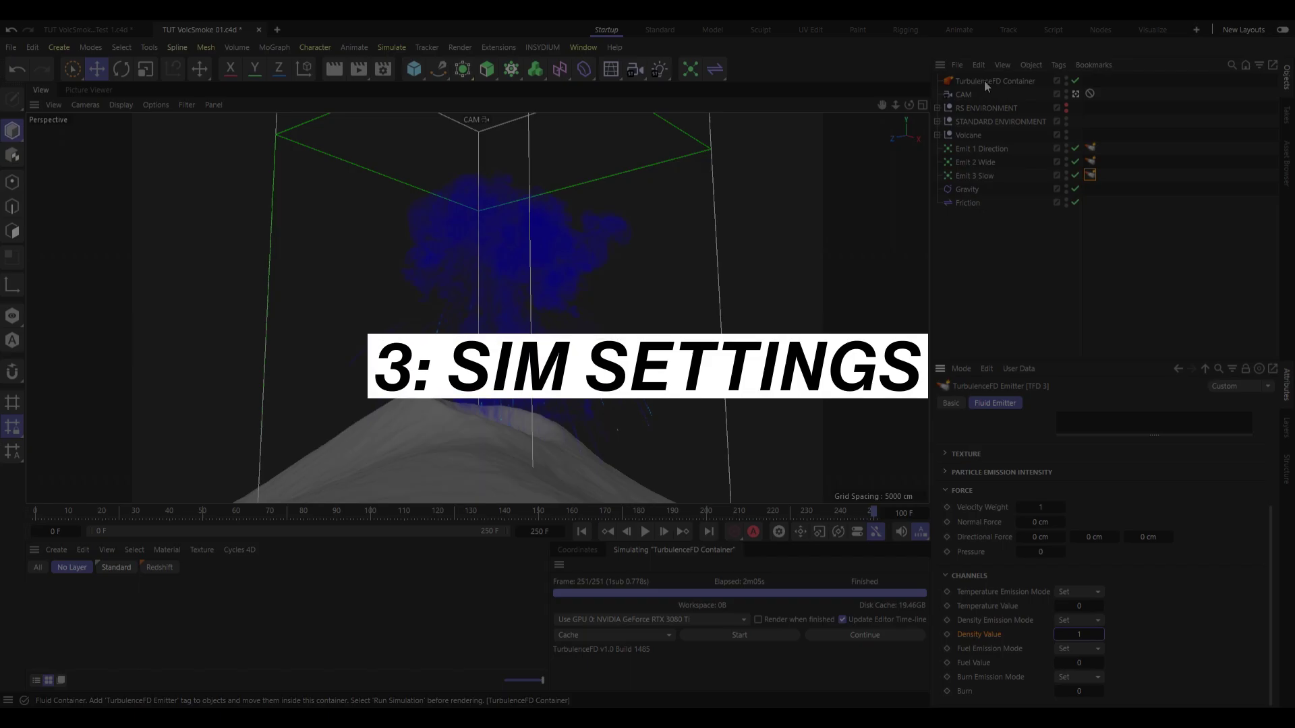
On the TurbulenceFD Container, set Density Half-life 250 F and Gravity 1
click(993, 80)
click(1099, 402)
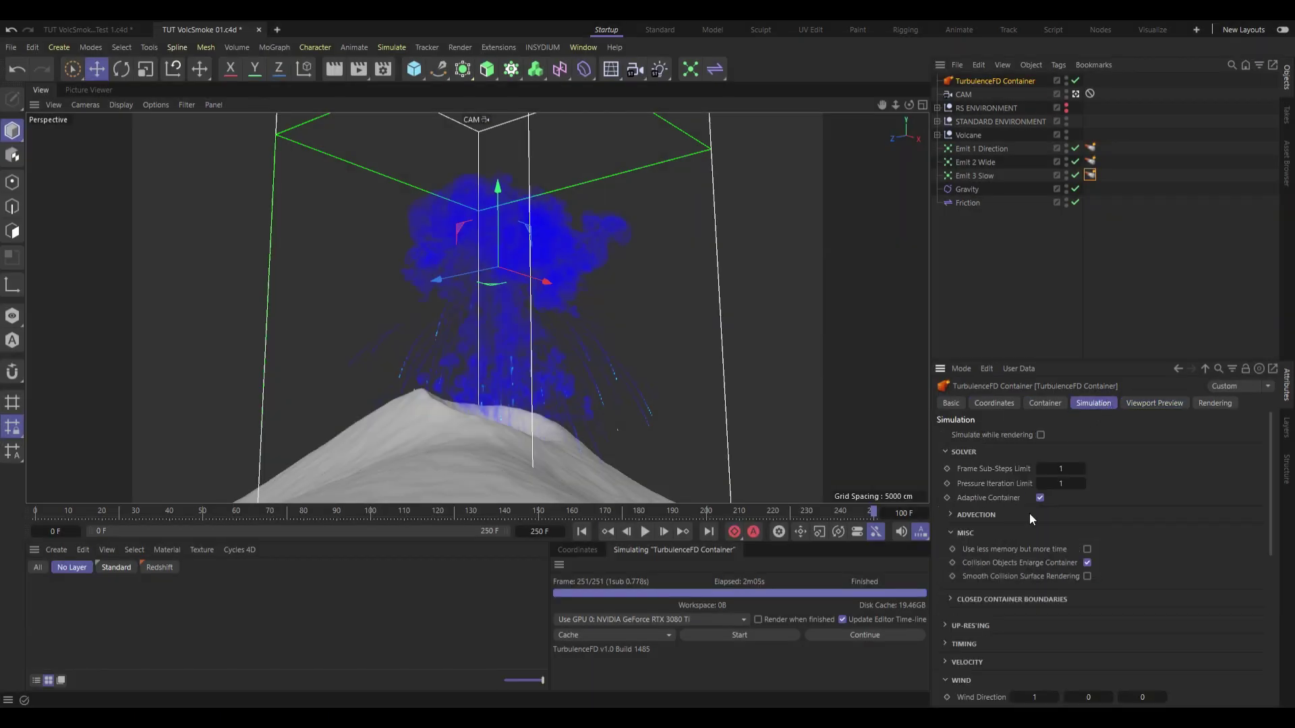
scroll(1191, 601, down, 10)
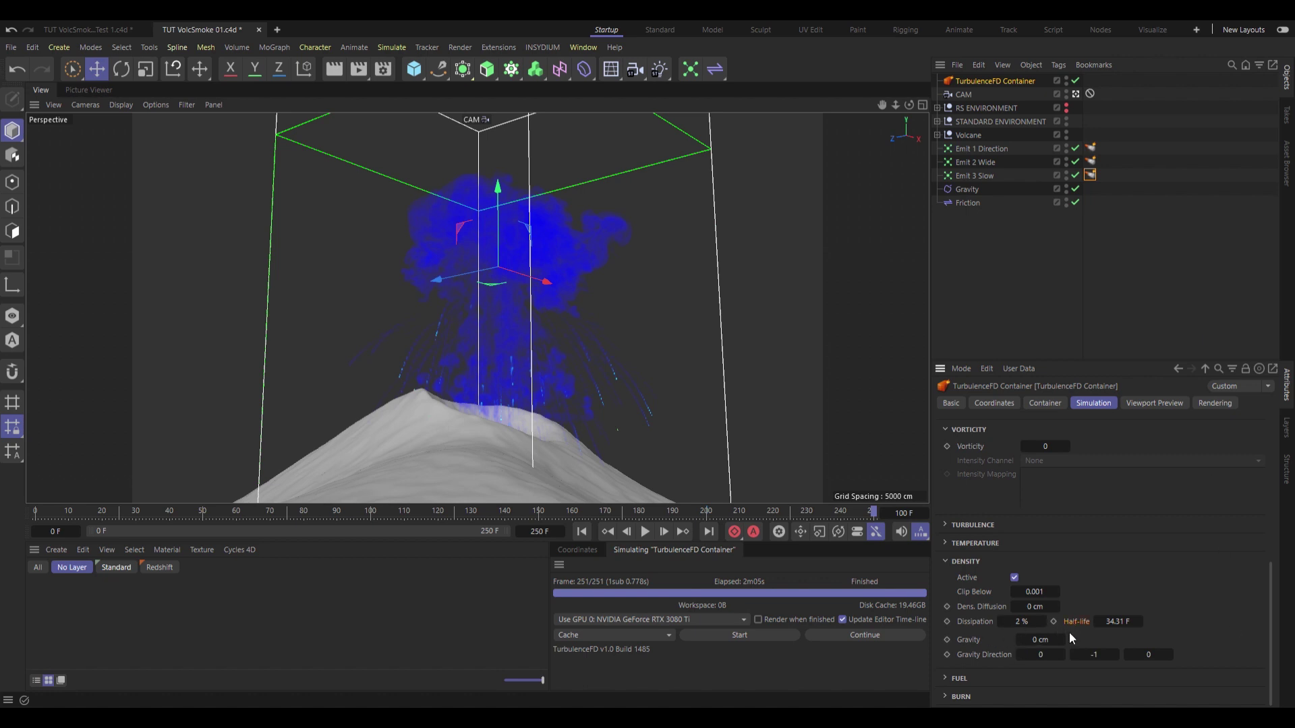
click(1120, 622)
text(250)
key(Return)
click(1041, 639)
text(1)
Set the Temperature Half-life to 20 F
click(969, 429)
click(973, 545)
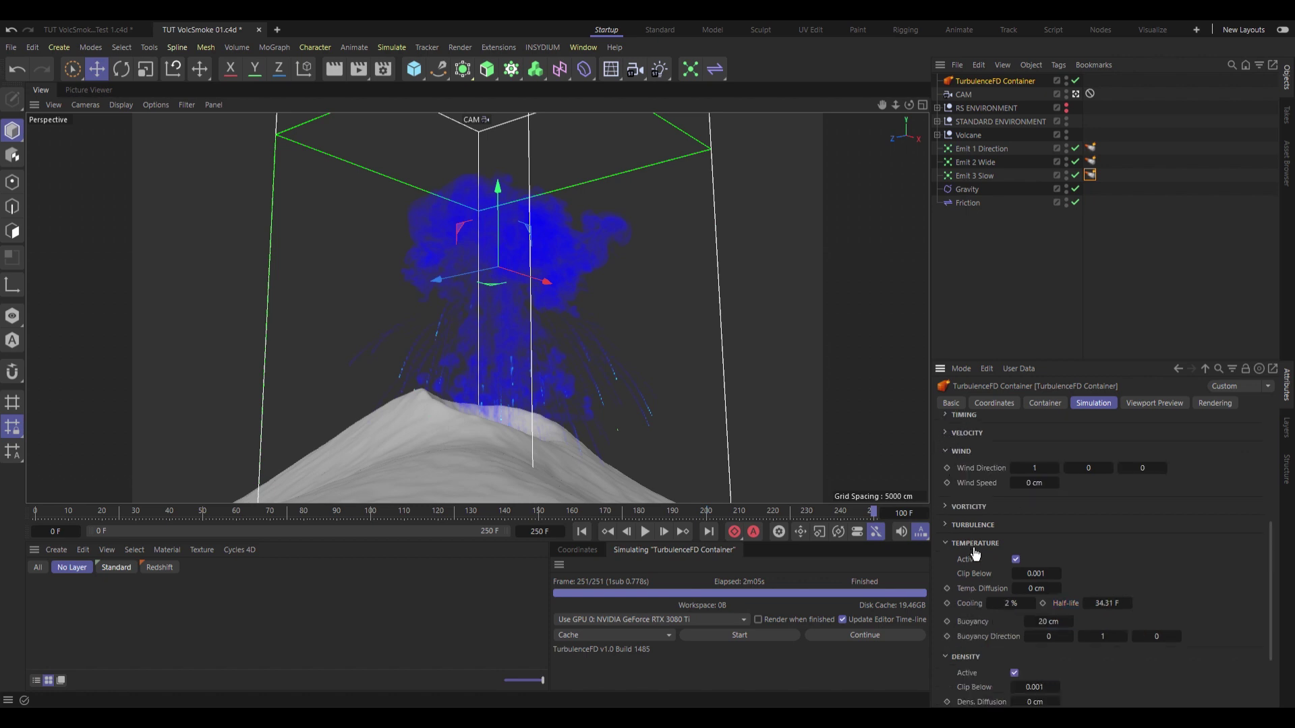
scroll(1032, 646, down, 3)
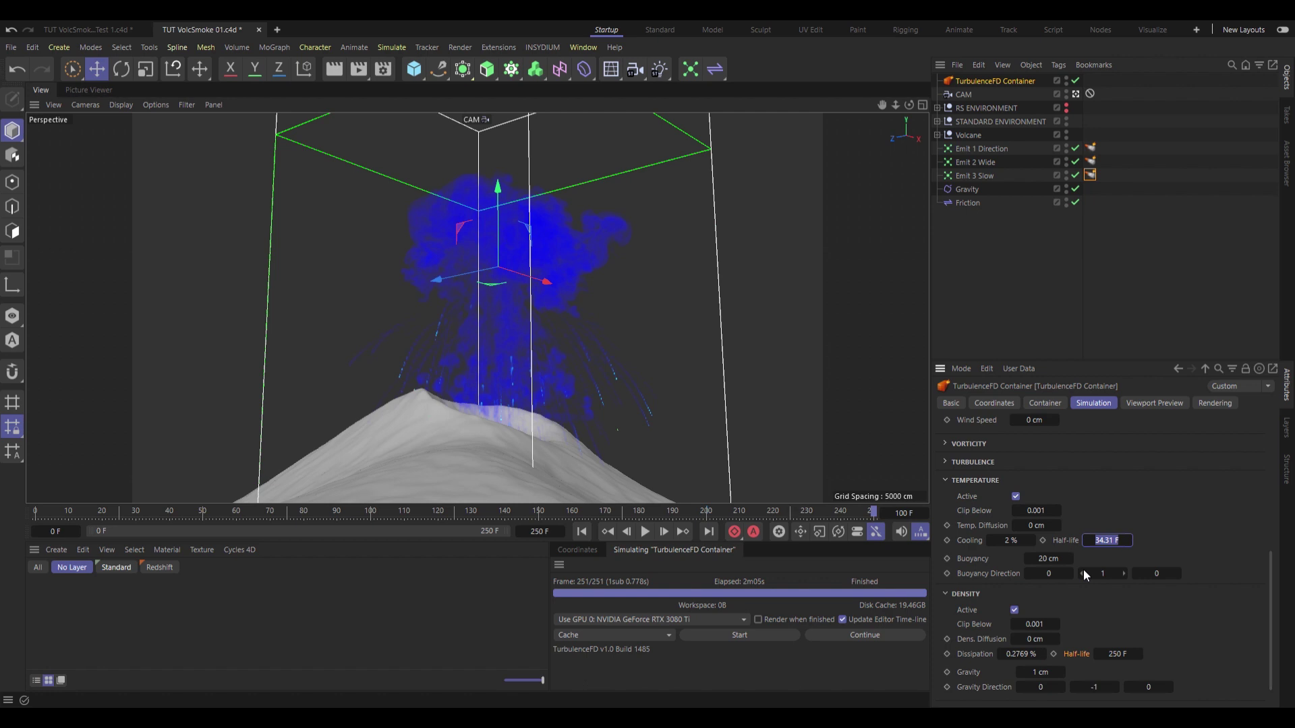
text(0)
key(Return)
Add turbulence with 4 cm intensity and 40 cm largest size
click(968, 462)
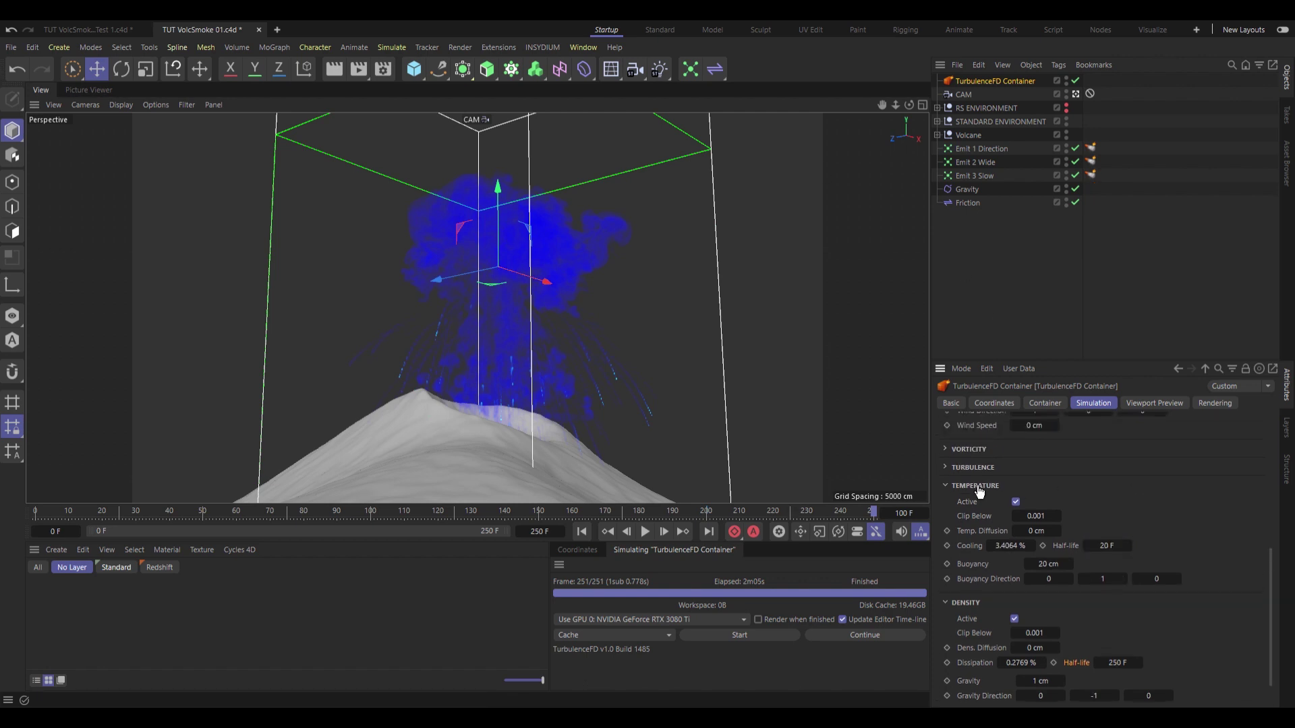
click(1038, 488)
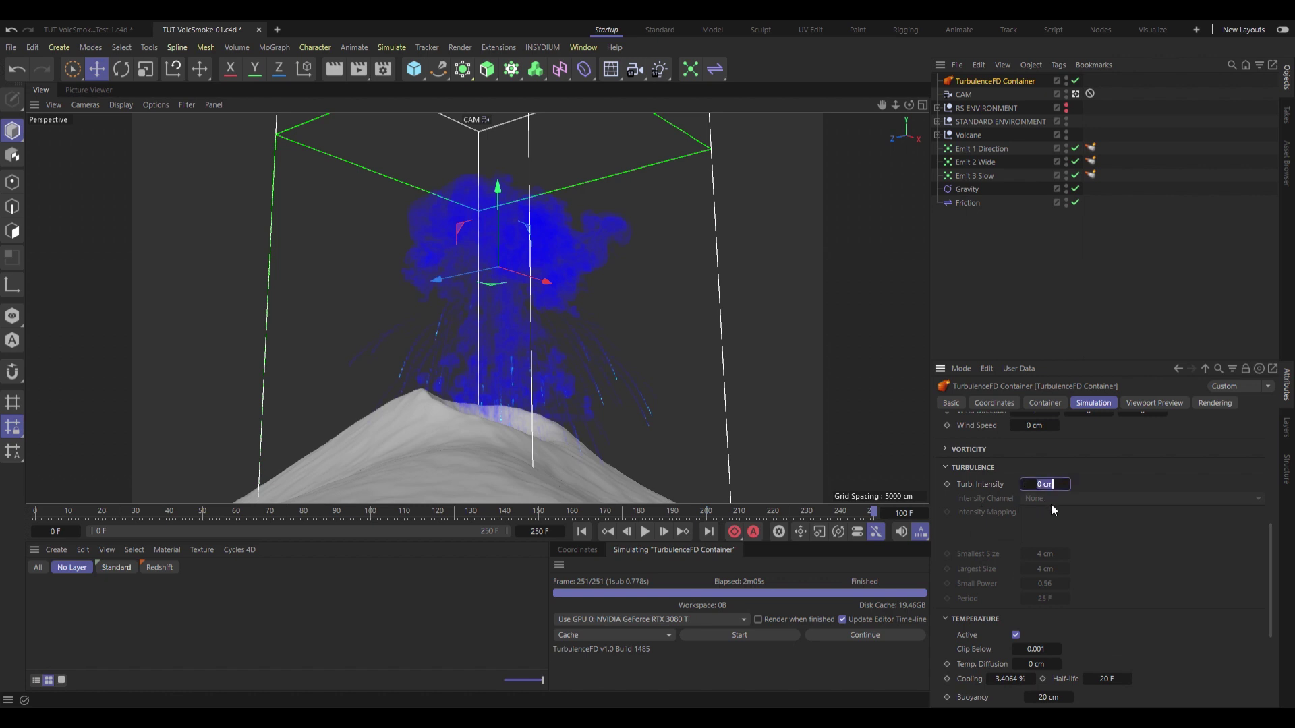
text(4)
key(Return)
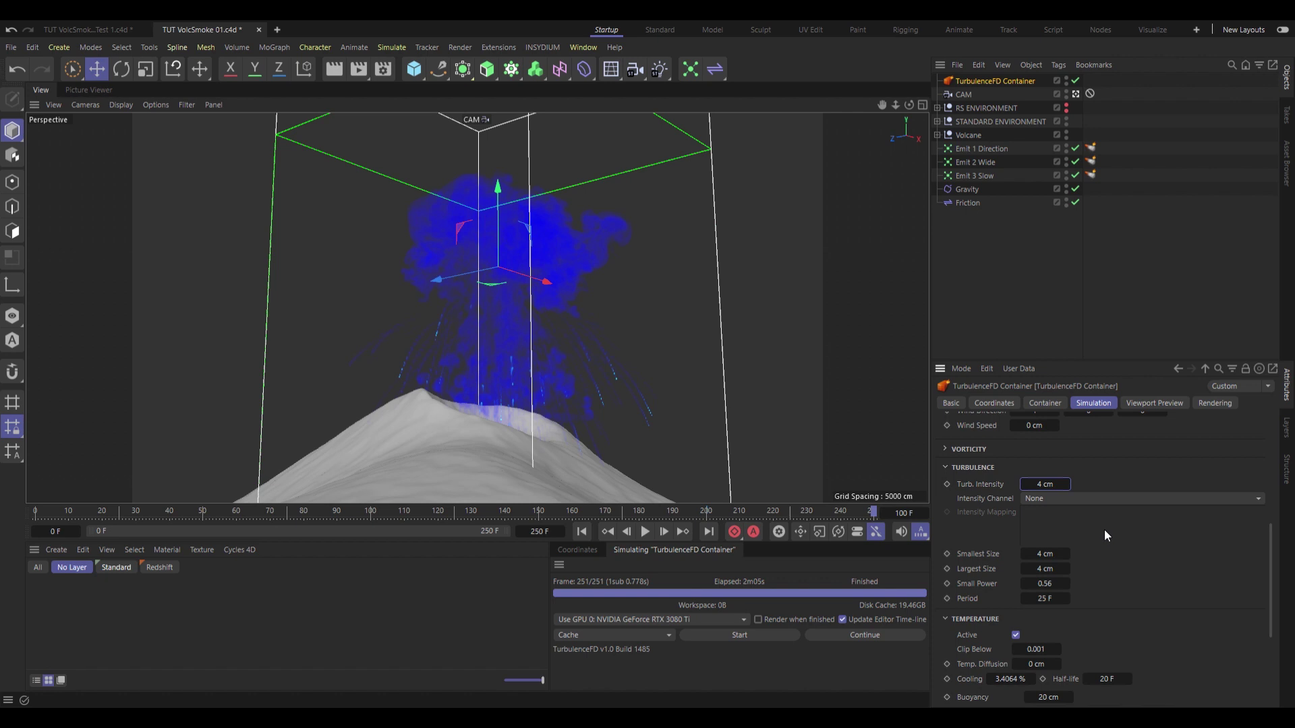
click(1044, 568)
text(40)
key(Return)
Set turbulence small power 0.4 and period 100 F, then re-run the simulation
click(1044, 584)
text(0.4)
click(1049, 570)
click(1049, 599)
text(100)
key(Return)
click(769, 638)
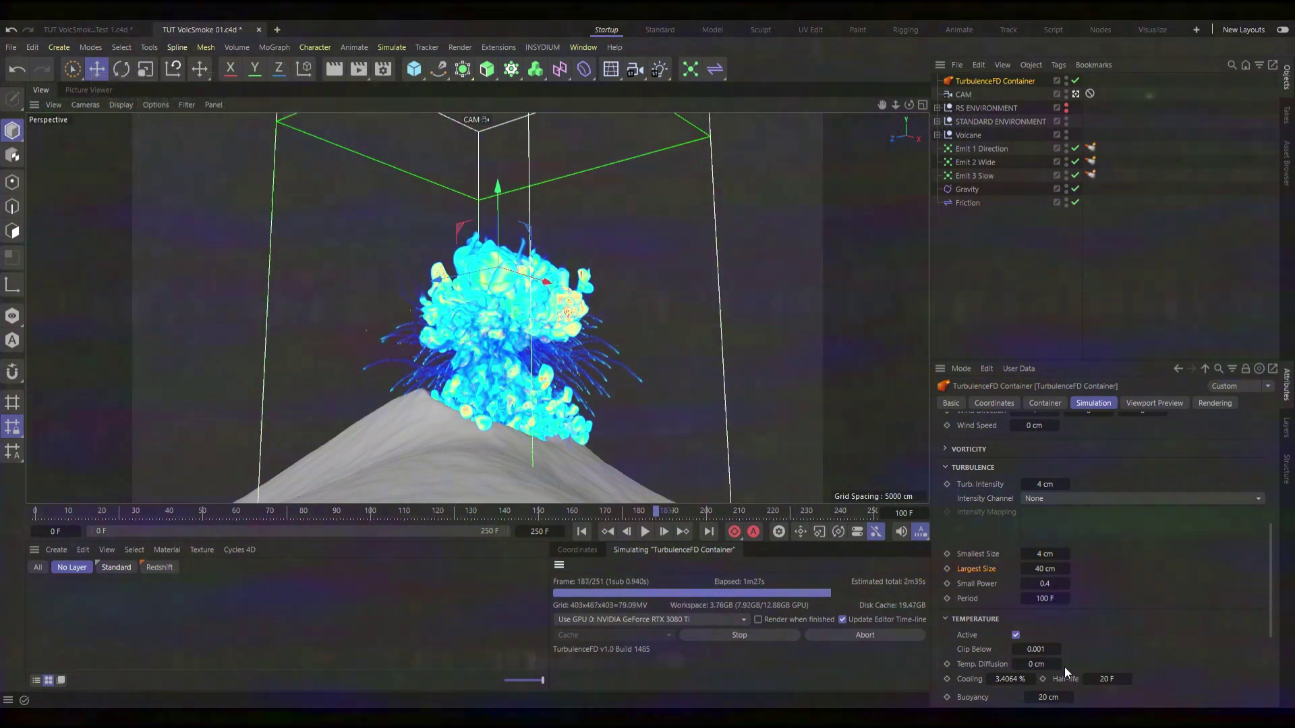
Set the container's Vorticity to 10 and restart the TurbulenceFD simulation
scroll(1170, 568, down, 1)
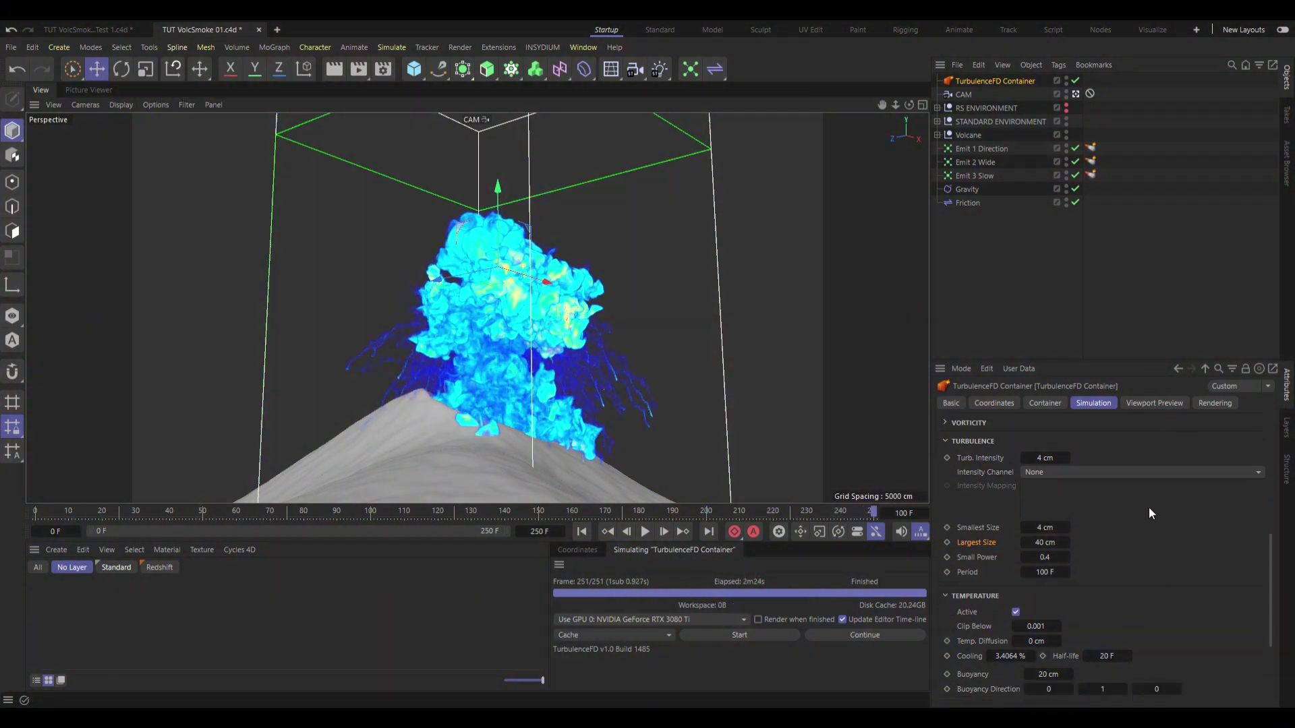
scroll(958, 467, up, 2)
click(959, 475)
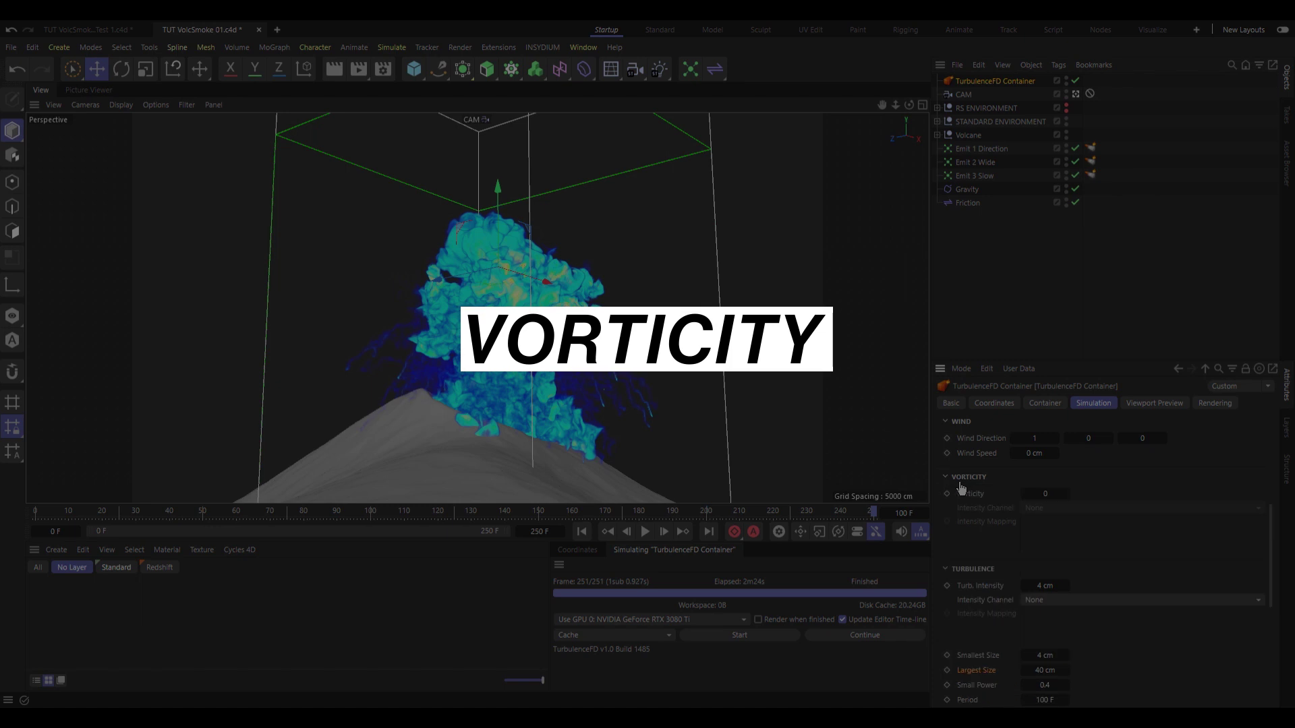
scroll(984, 516, down, 1)
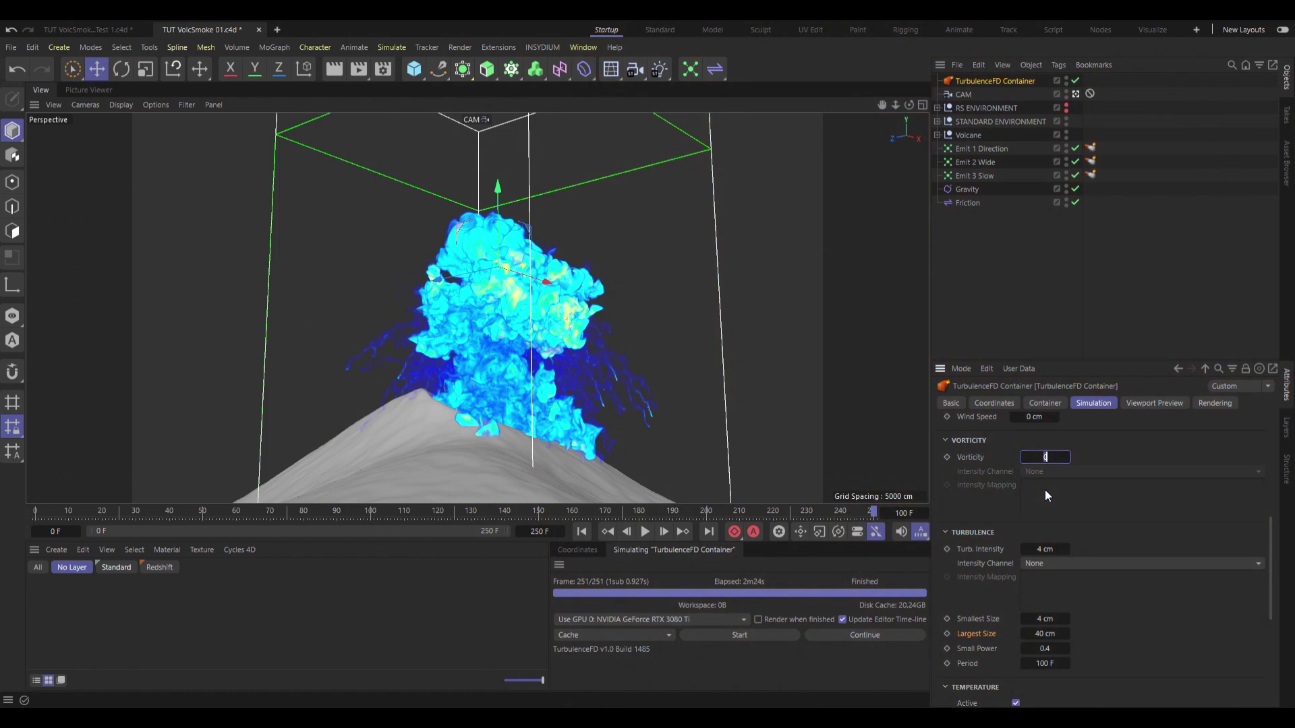
text(10)
key(Return)
click(739, 634)
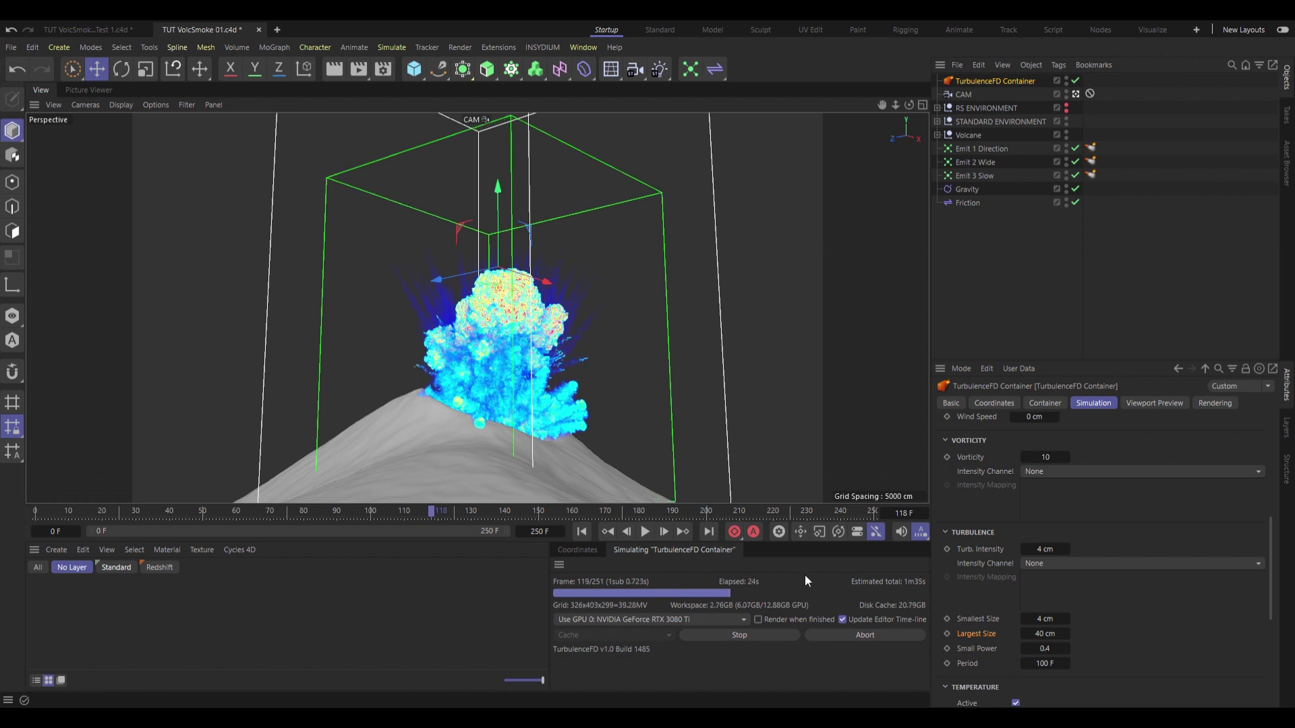
Stop the simulation, set Vorticity to 33 and drive its intensity by Density
click(748, 634)
double_click(1045, 457)
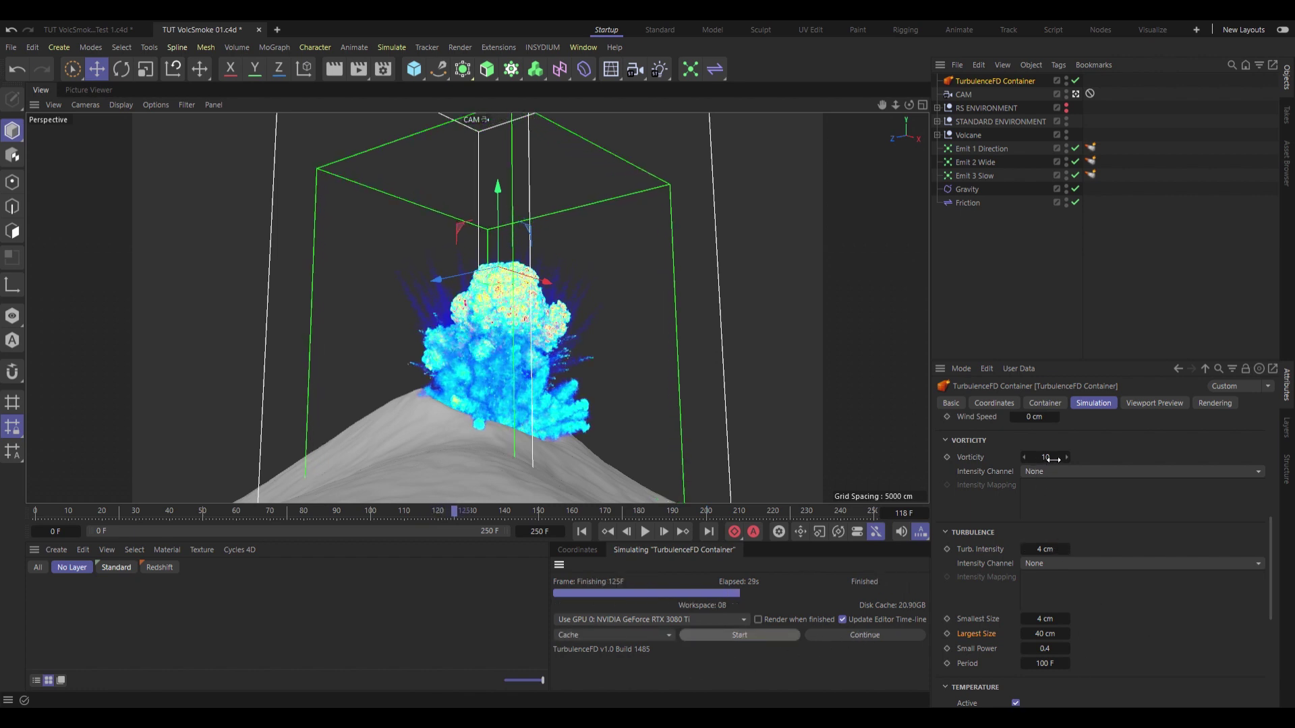
text(33)
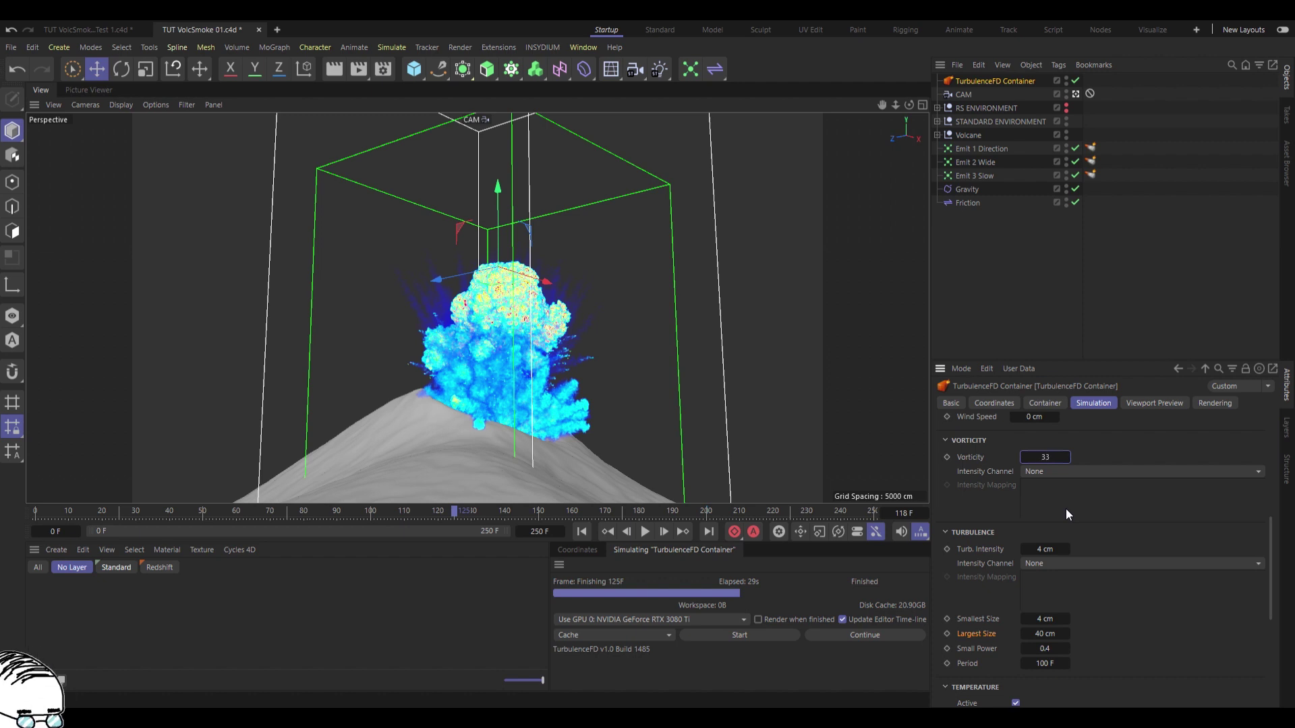
key(Return)
click(1033, 473)
click(1031, 504)
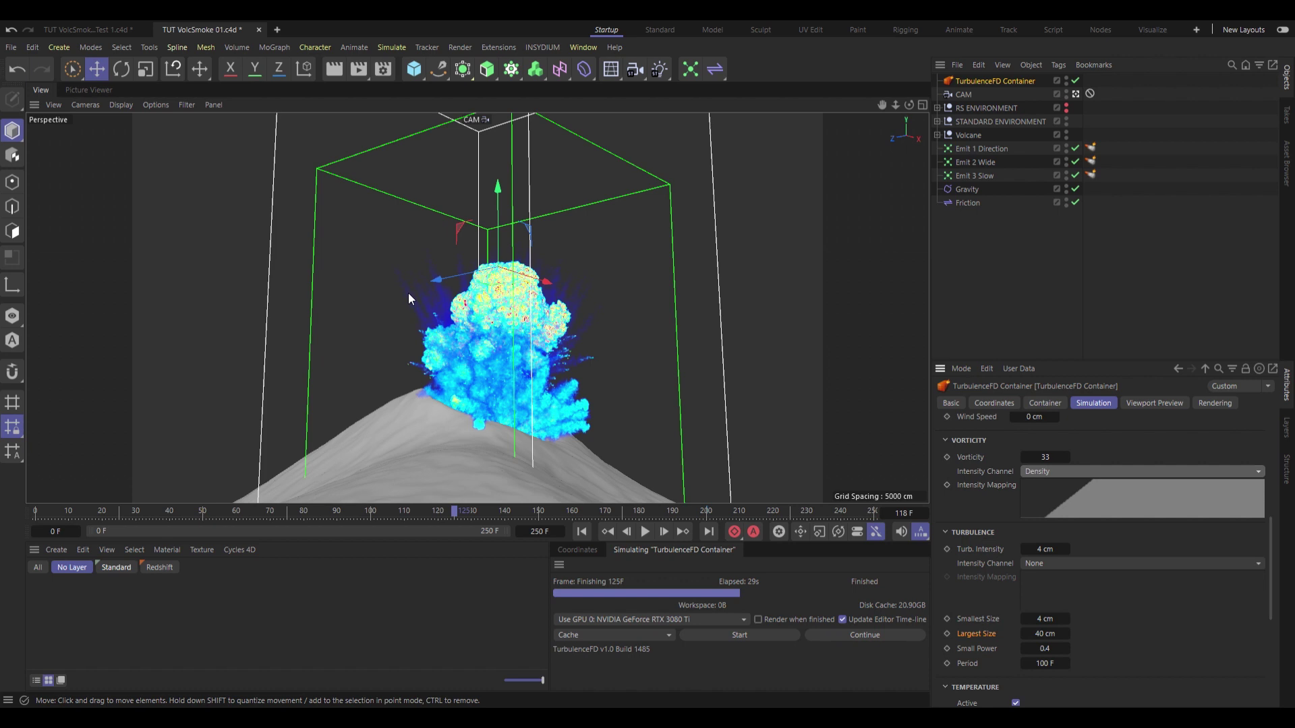
Shape the Intensity Mapping curve to ease from 0 up to 1
double_click(1068, 514)
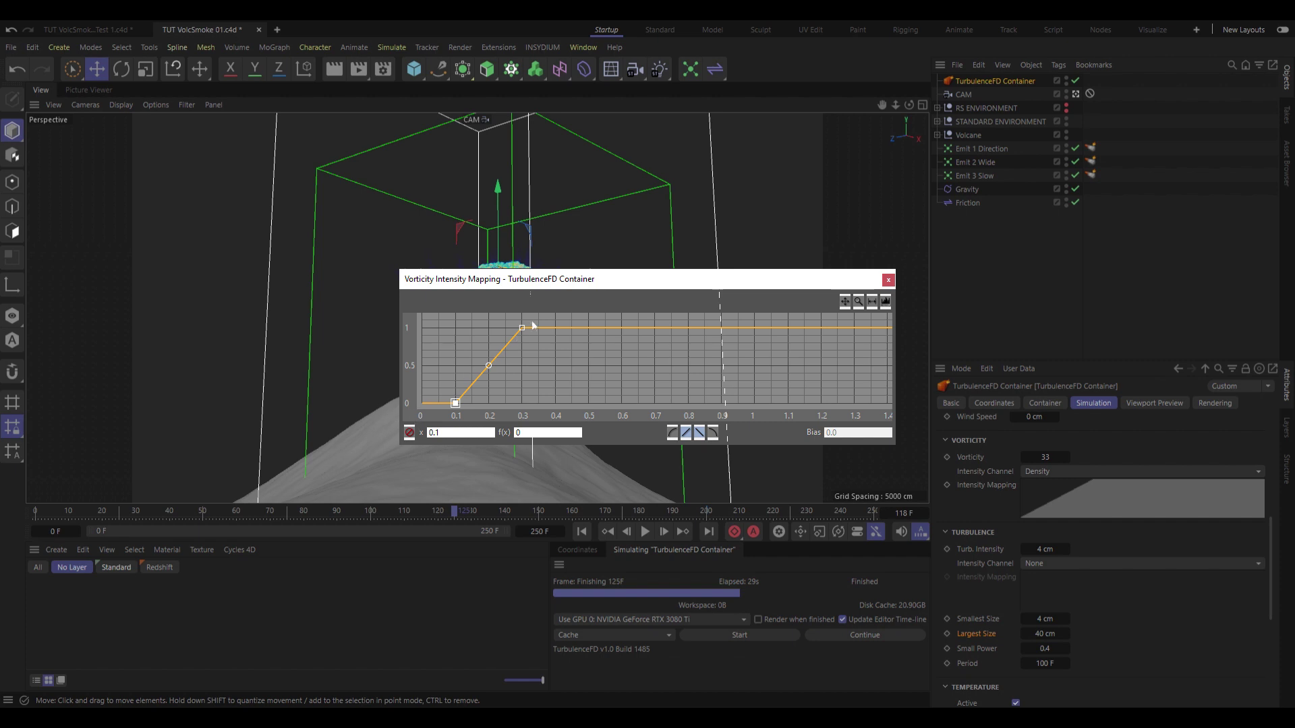
text(0)
key(Return)
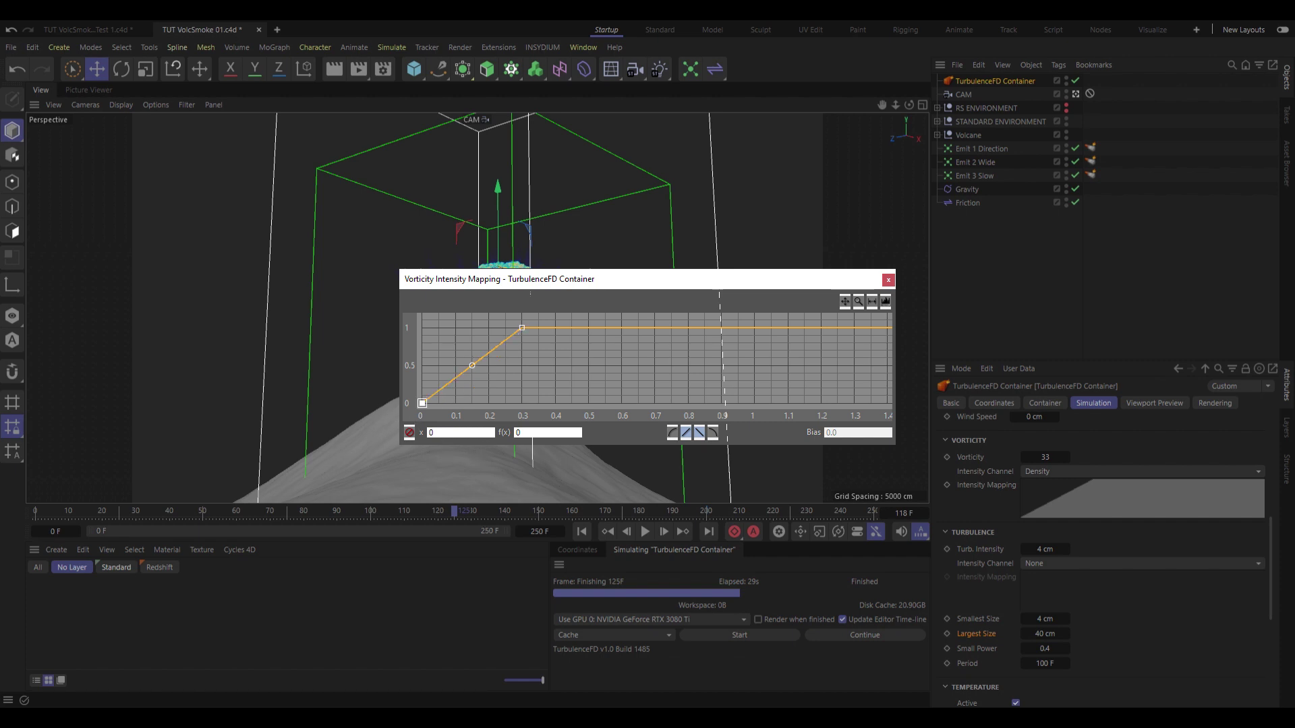
drag(522, 328, 753, 327)
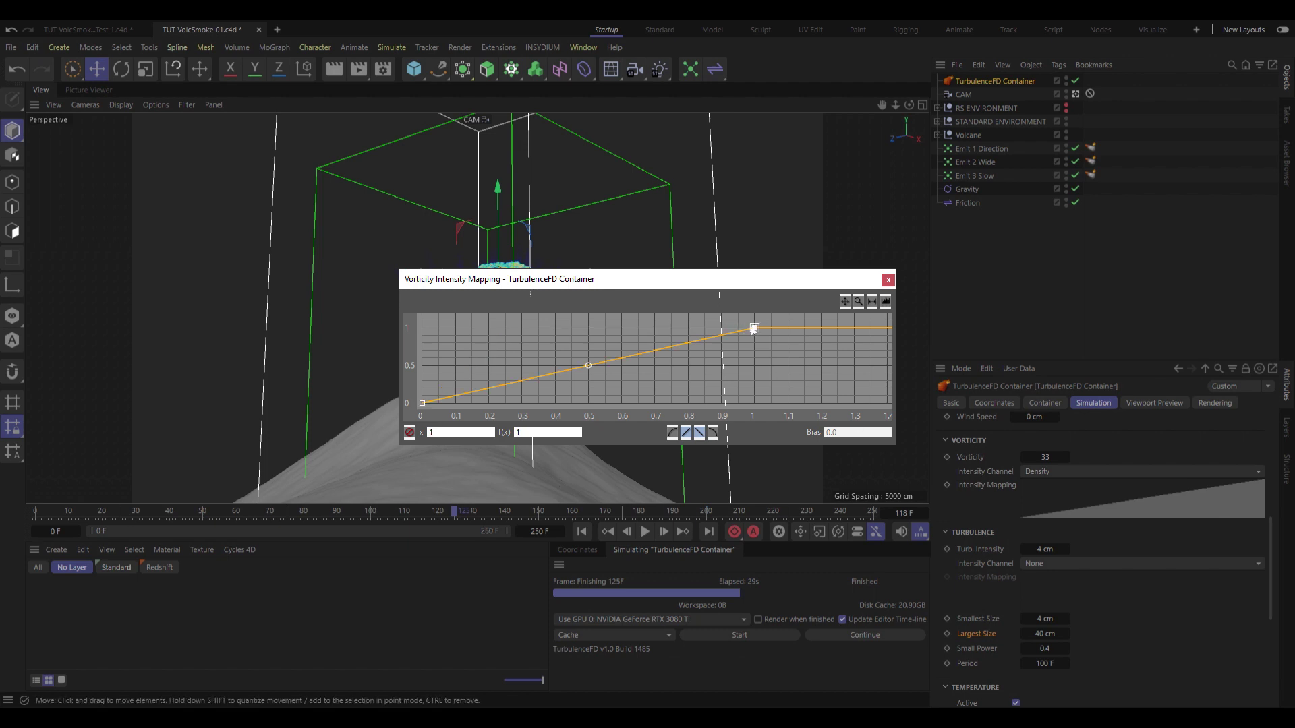
drag(593, 367, 755, 395)
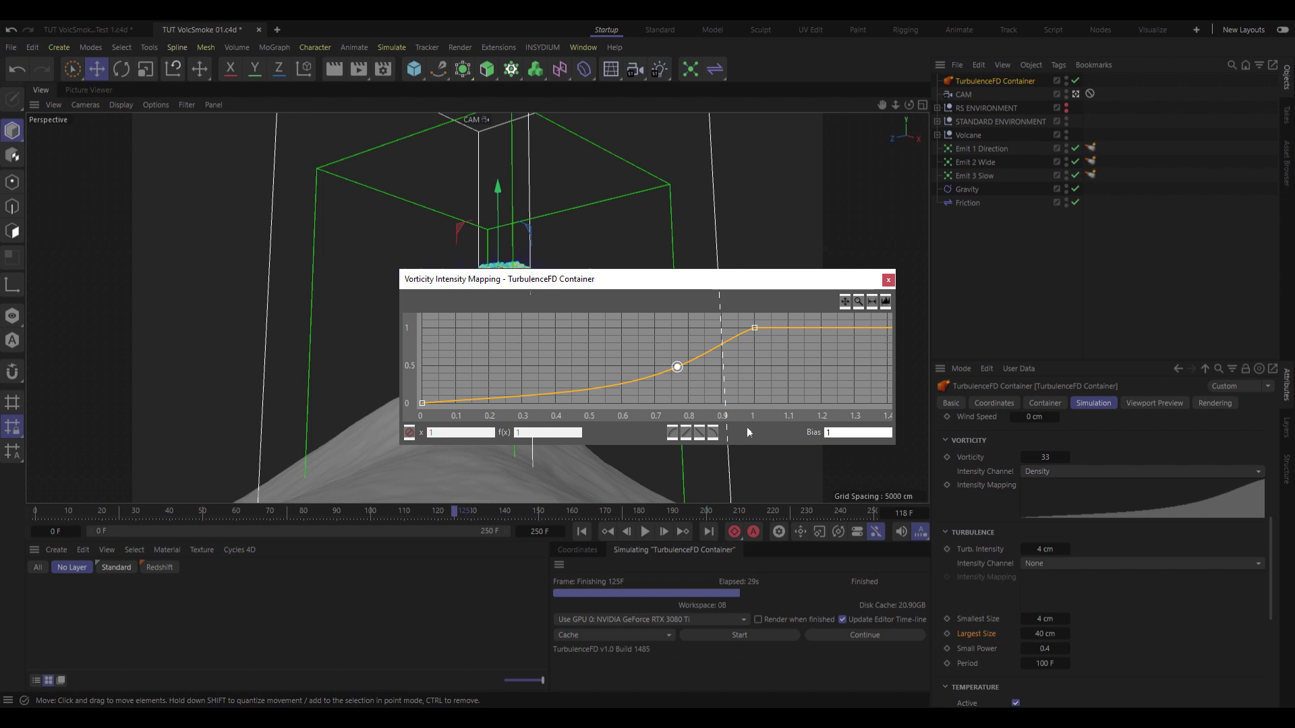
click(887, 280)
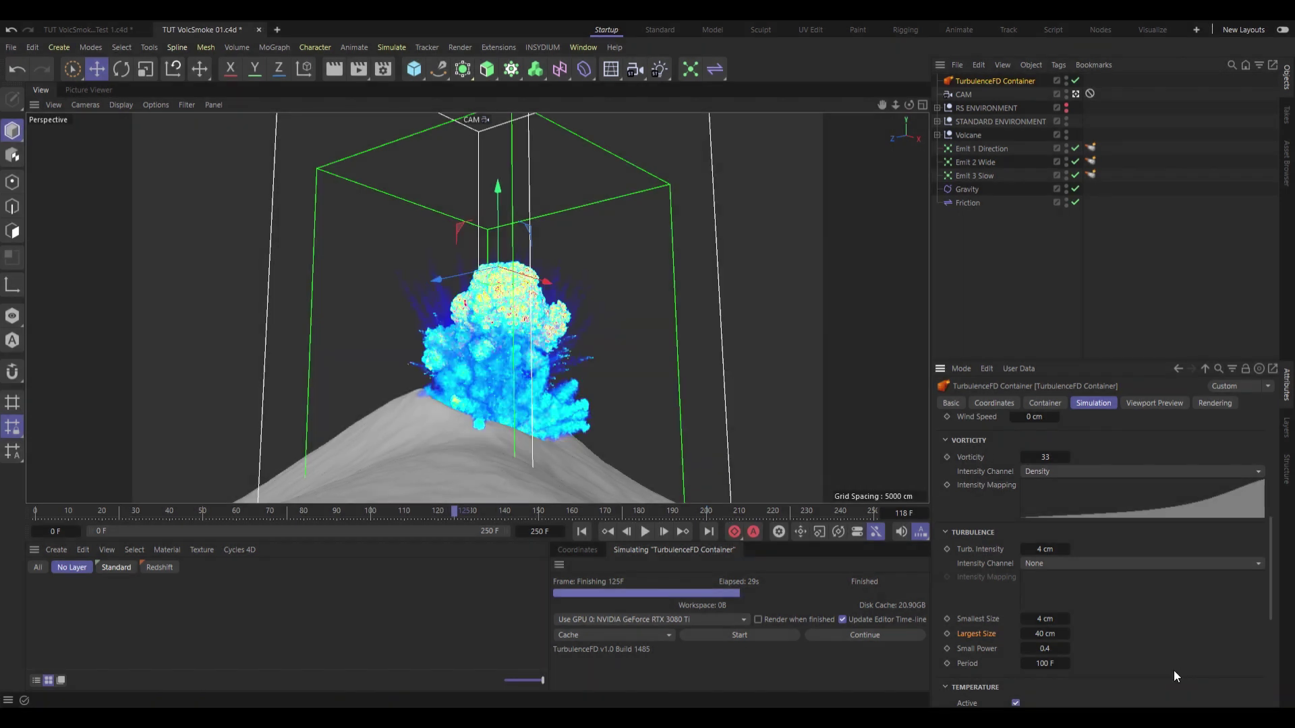
Re-simulate the smoke, then set the wind direction to 0, 0, -1 at 20 cm
click(713, 637)
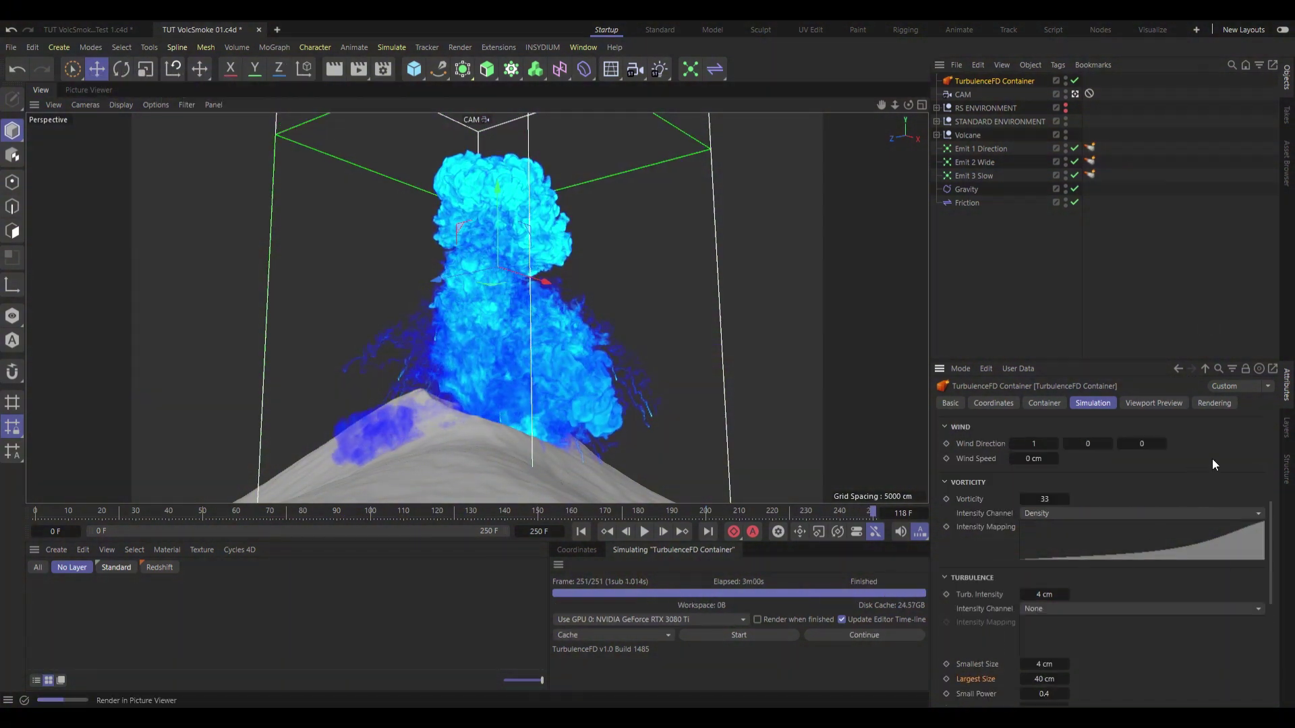
scroll(1212, 458, up, 1)
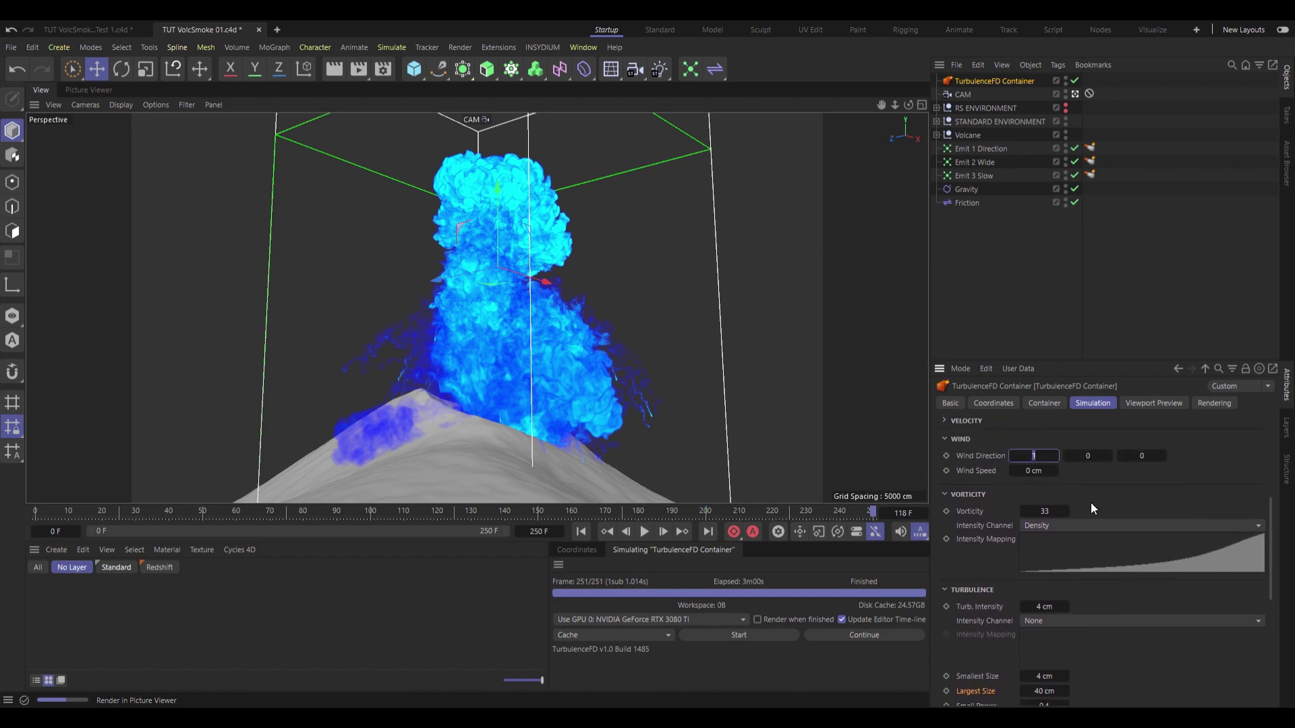
key(Tab)
key(Tab)
text(-1)
key(Return)
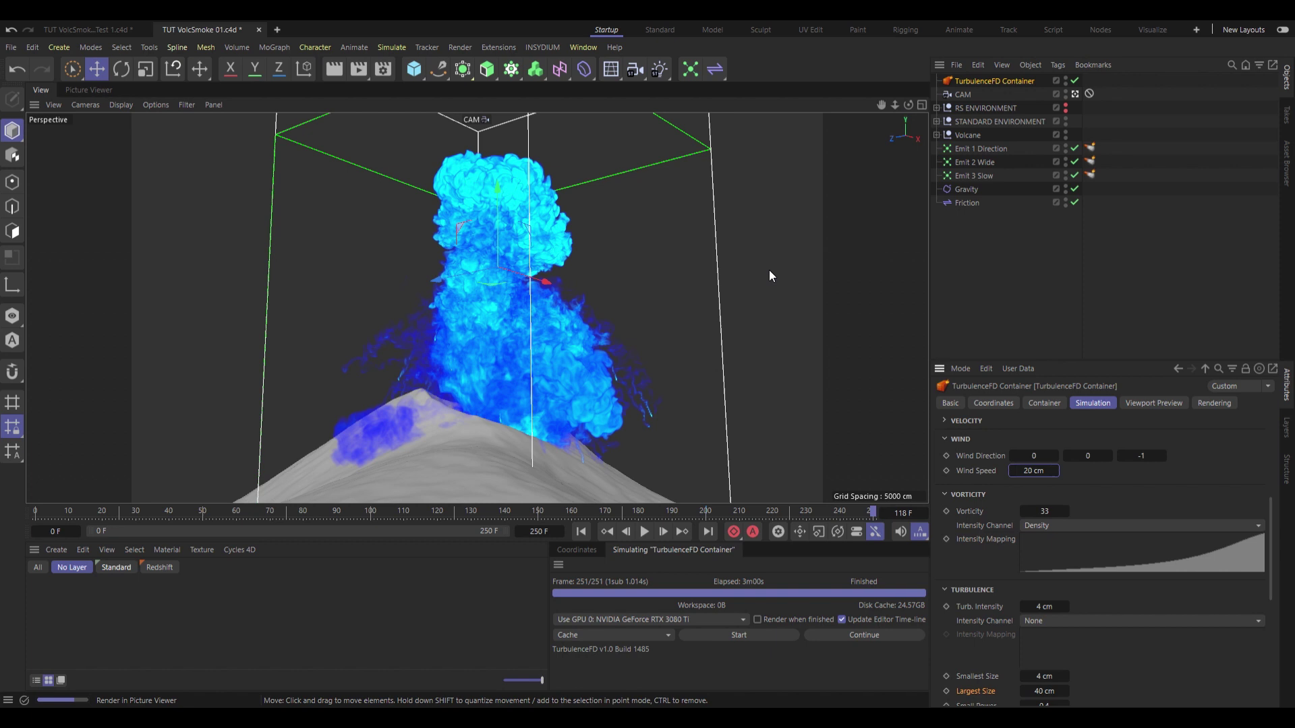
alt+drag(527, 382, 718, 467)
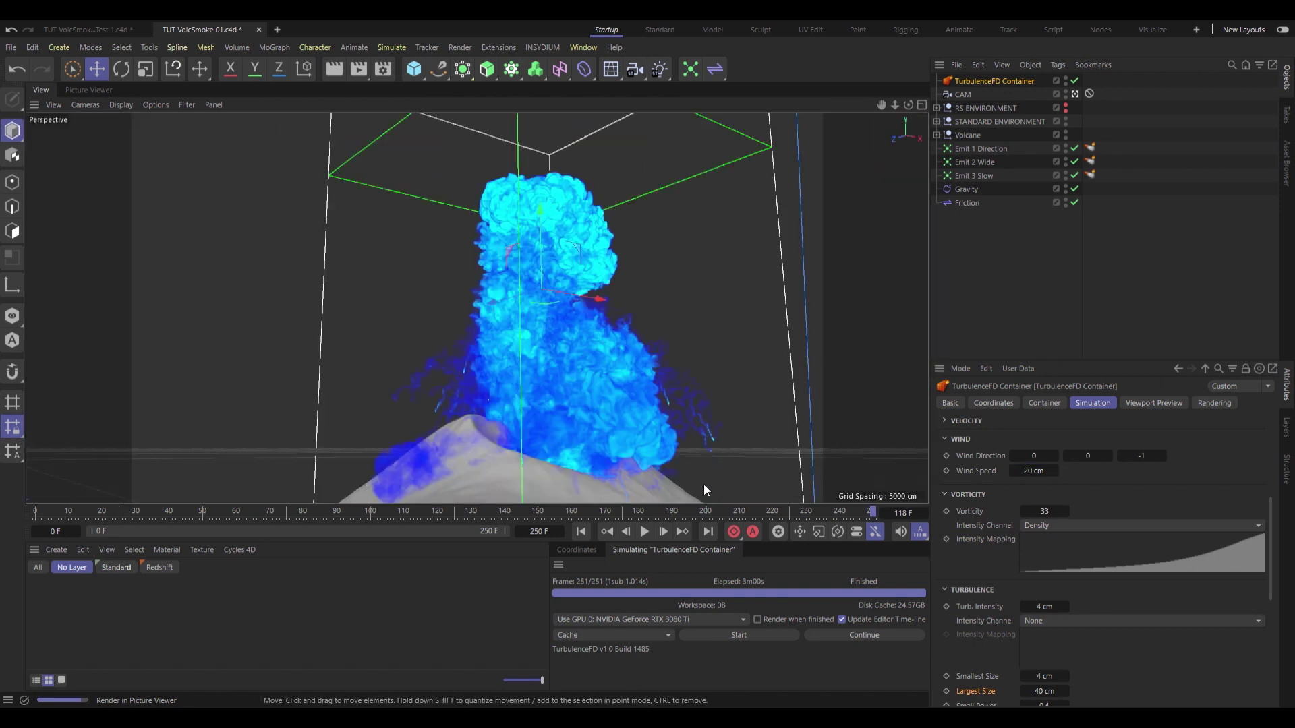
click(1031, 254)
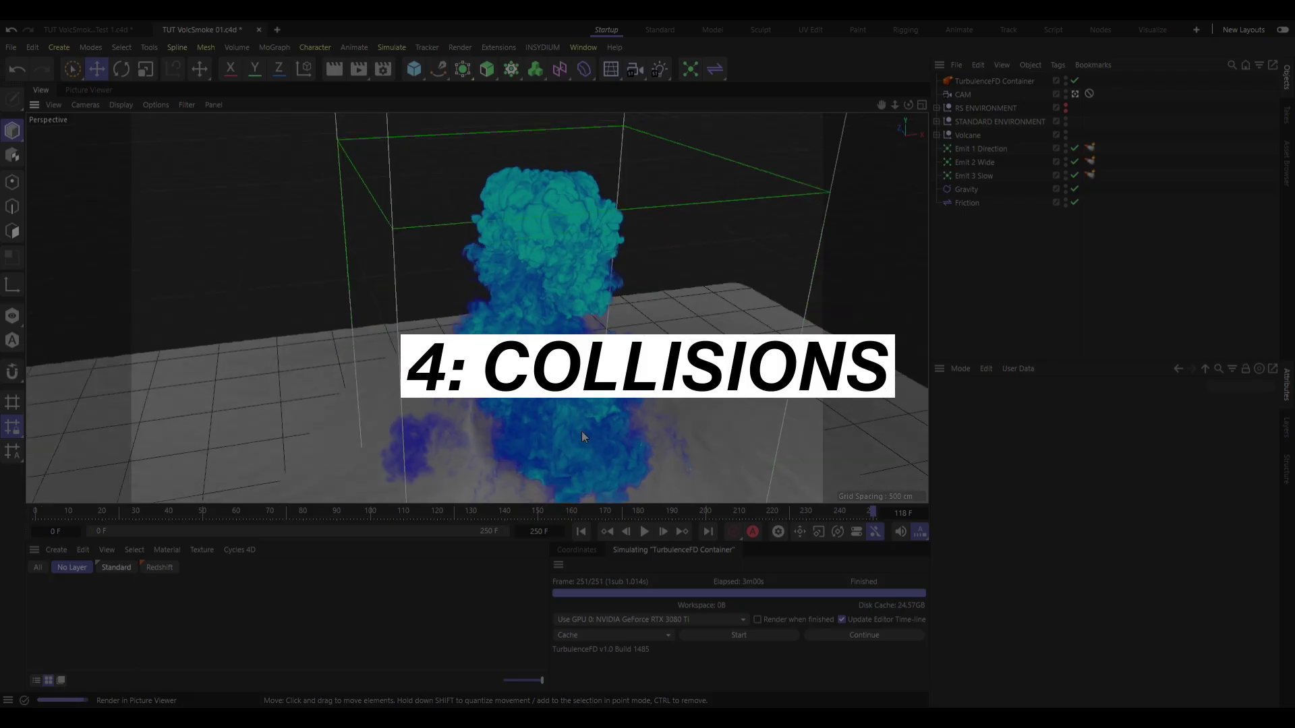
scroll(582, 437, up, 10)
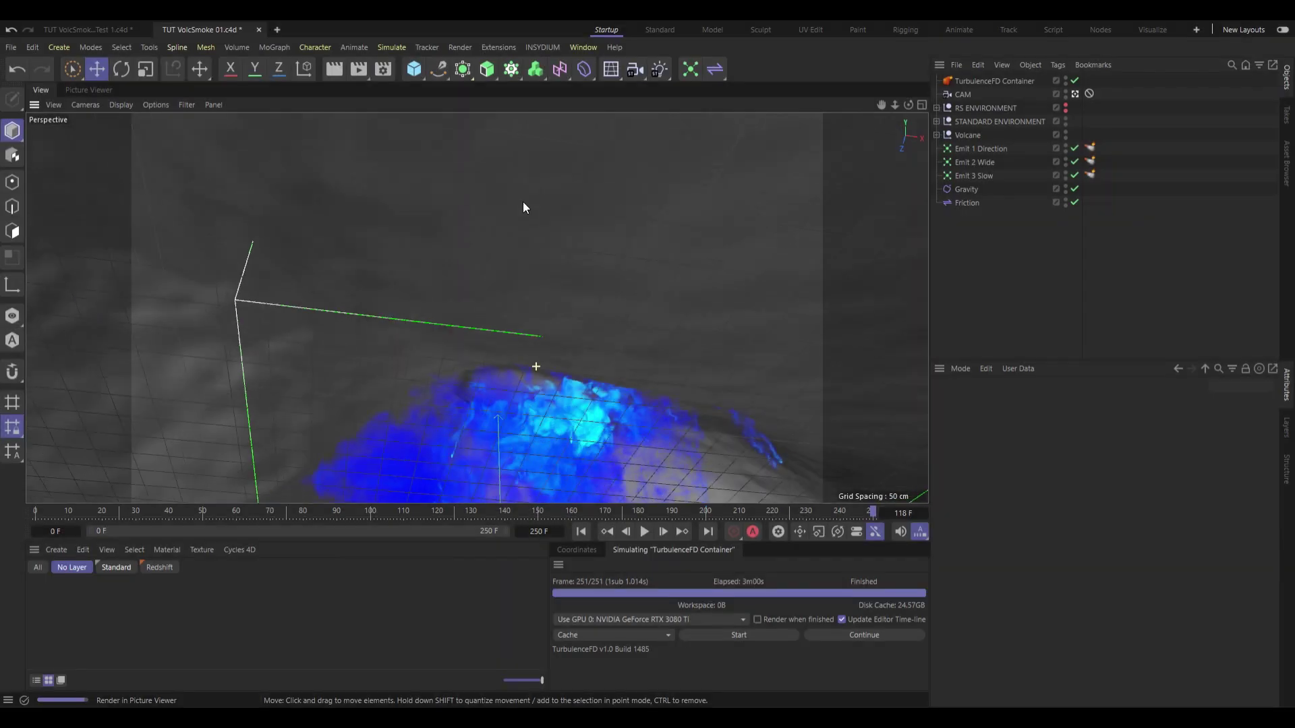
alt+drag(605, 448, 686, 392)
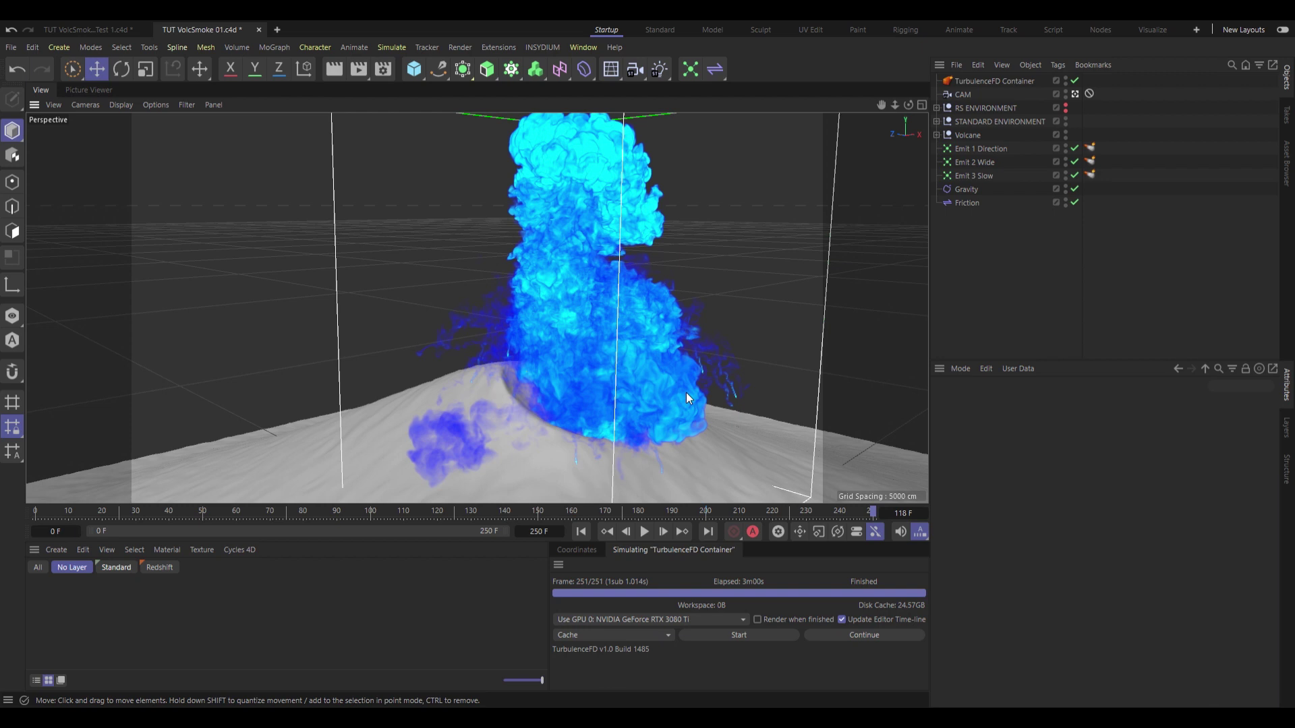
Give Volcane a TurbulenceFD Emitter tag marked as a collision object, then restart the simulation
right_click(964, 150)
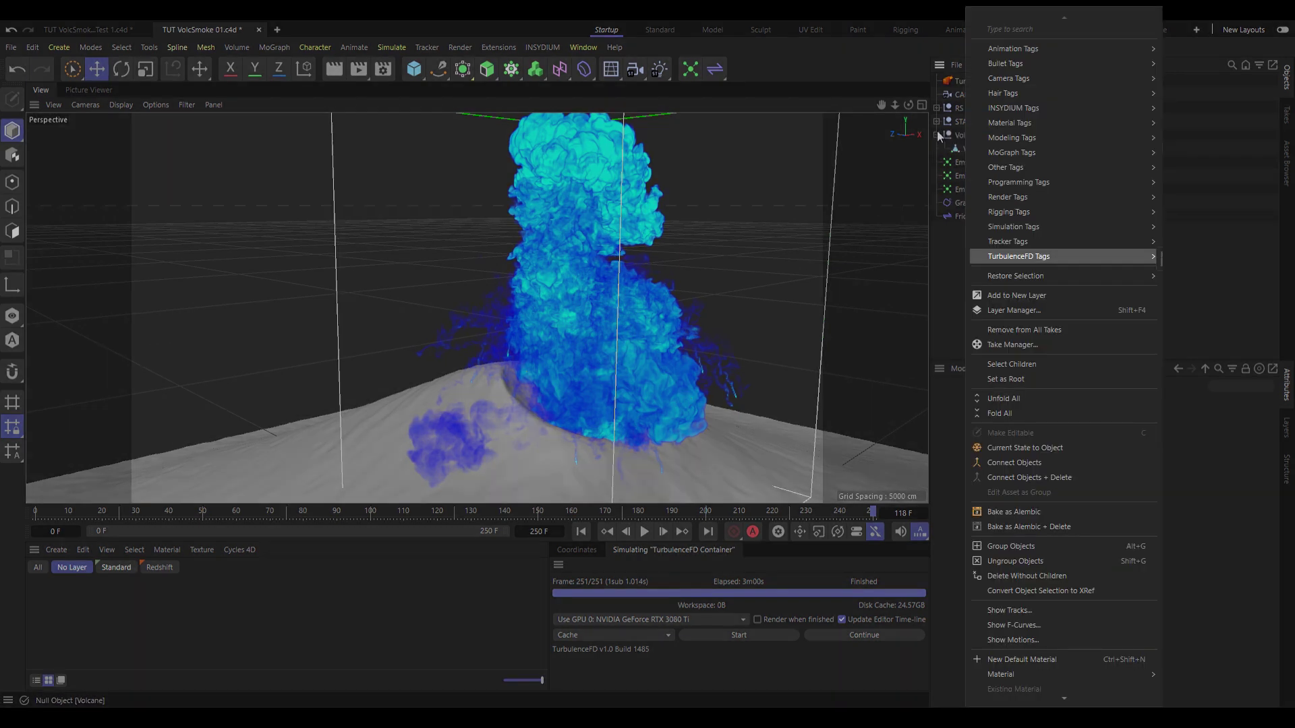
mouse_move(1153, 256)
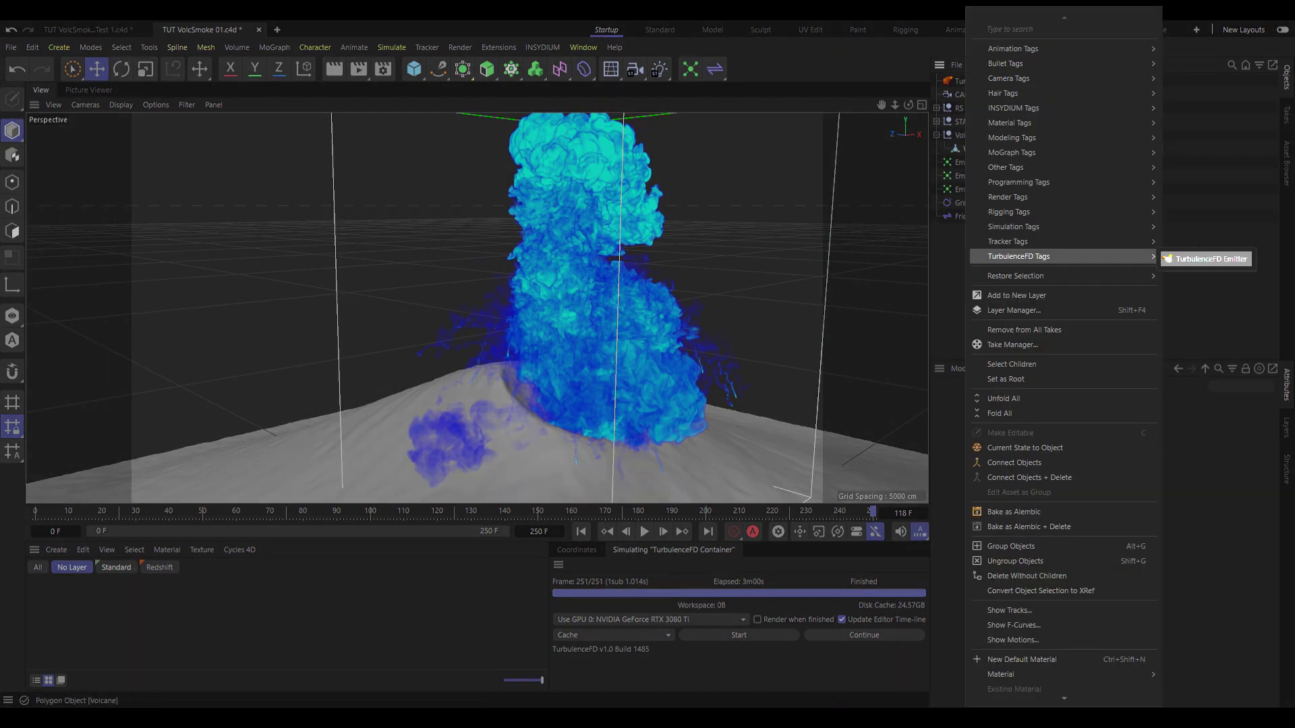
click(1207, 259)
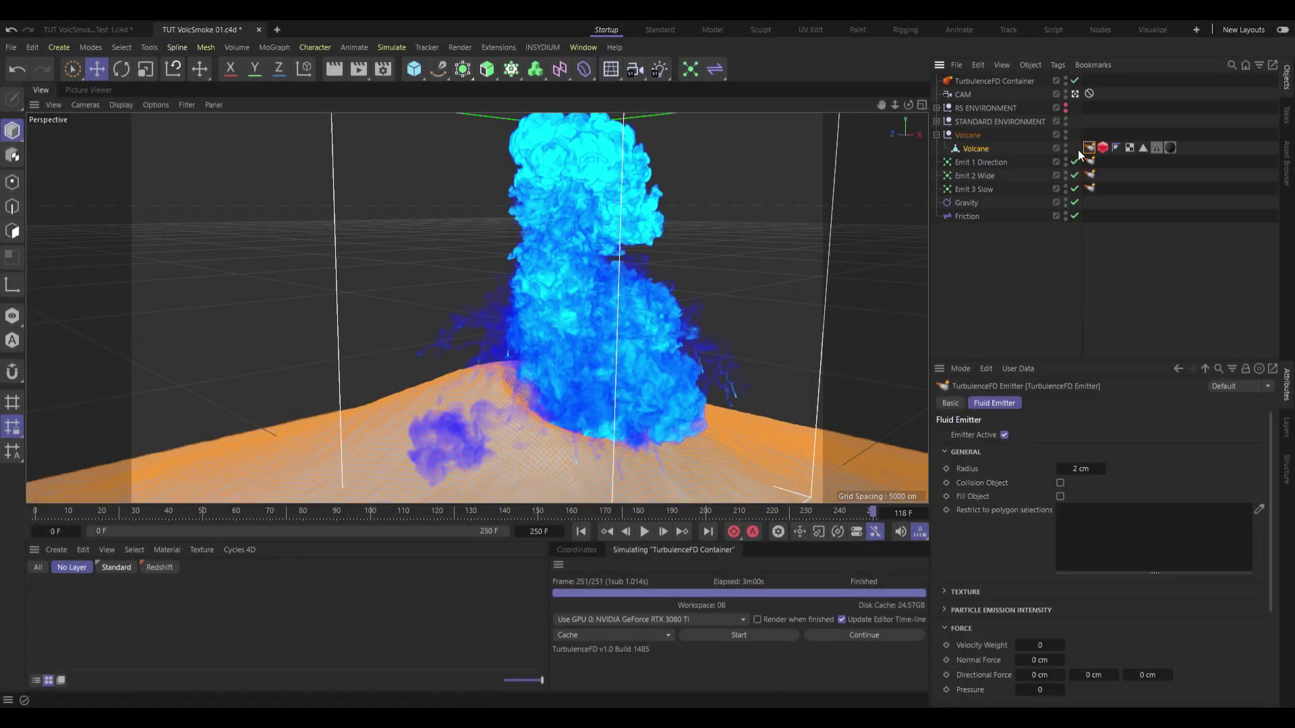
click(1058, 483)
click(967, 277)
scroll(657, 454, up, 5)
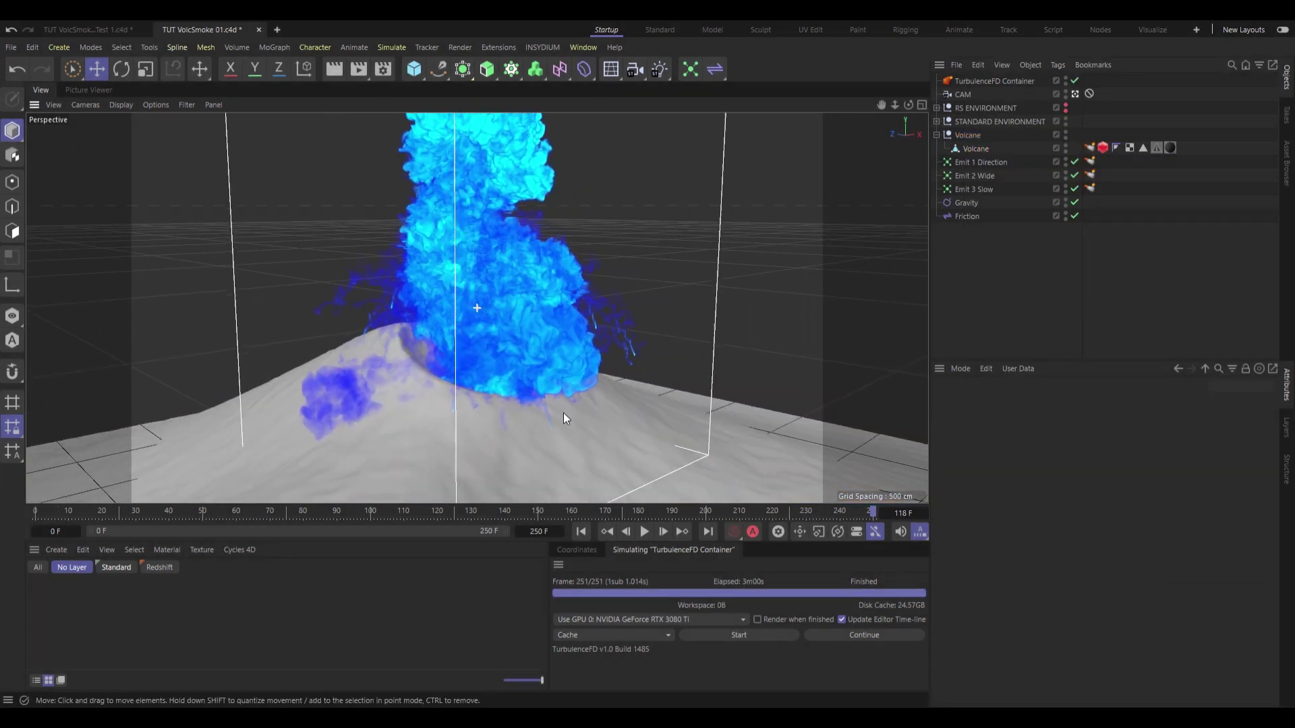
click(737, 636)
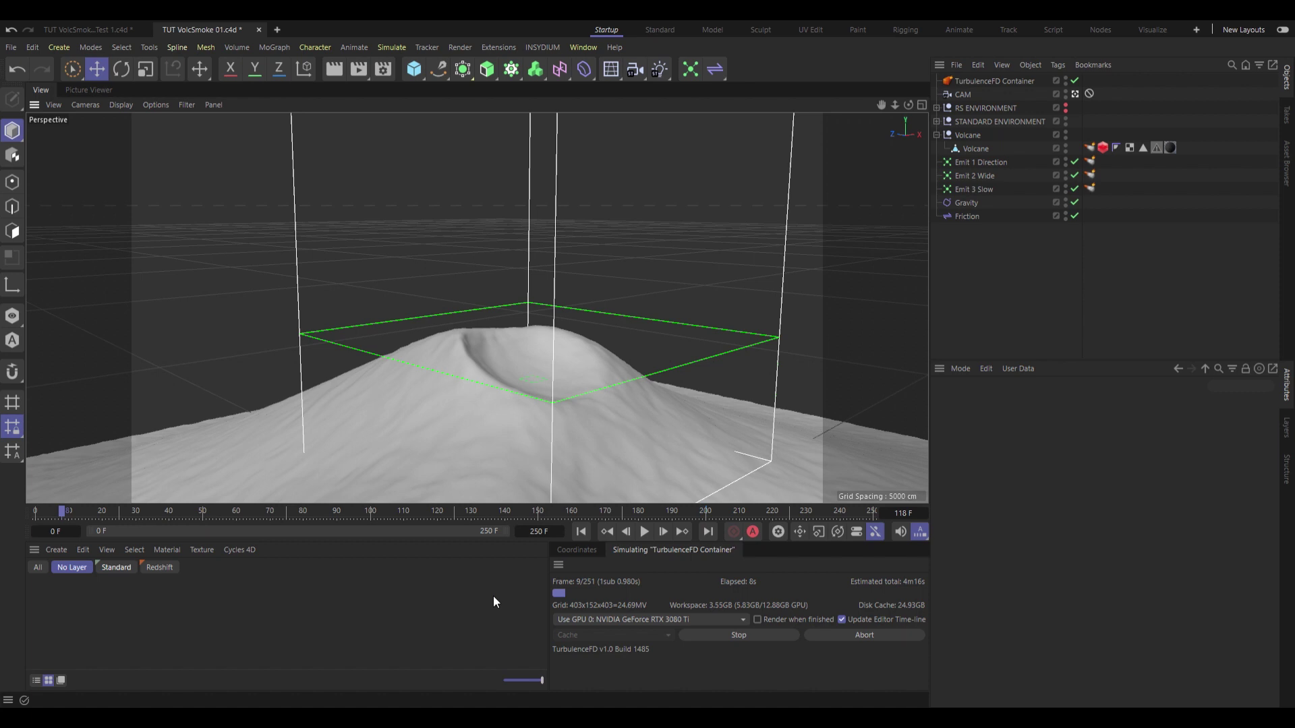
Turn off Collision Objects Enlarge Container on the TurbulenceFD Container
click(992, 82)
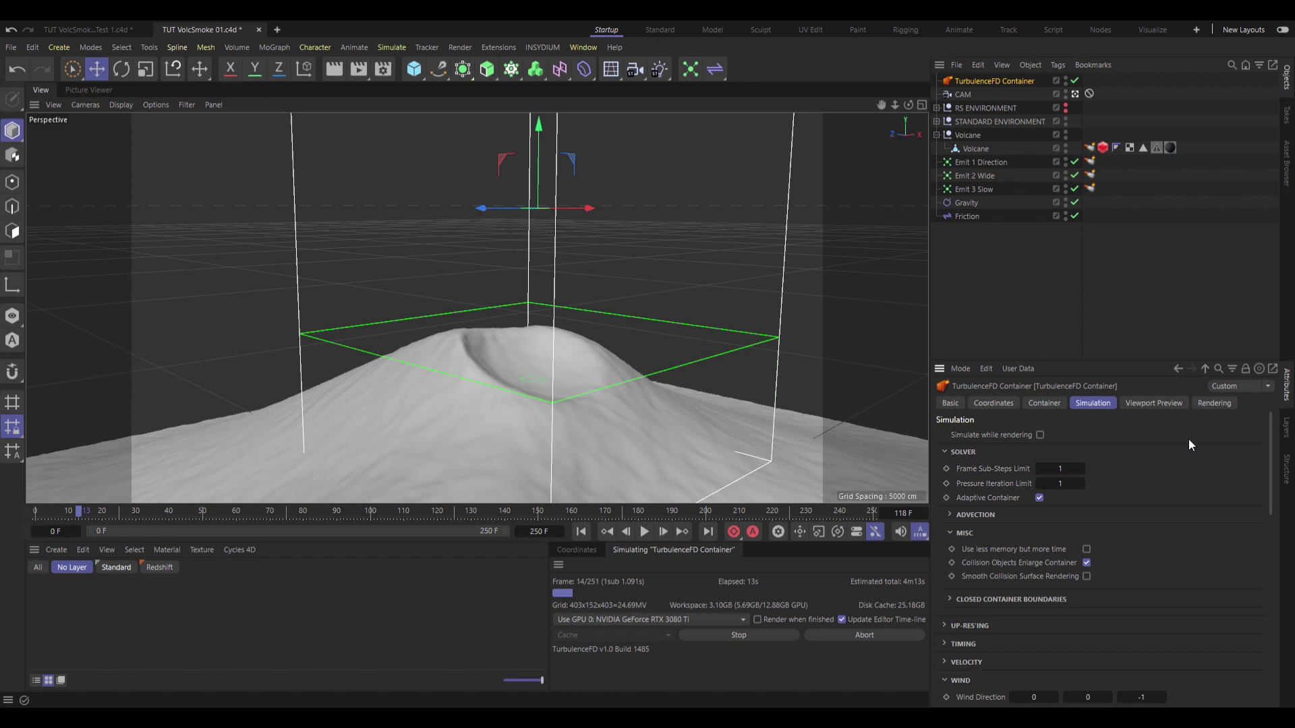
click(964, 532)
click(964, 533)
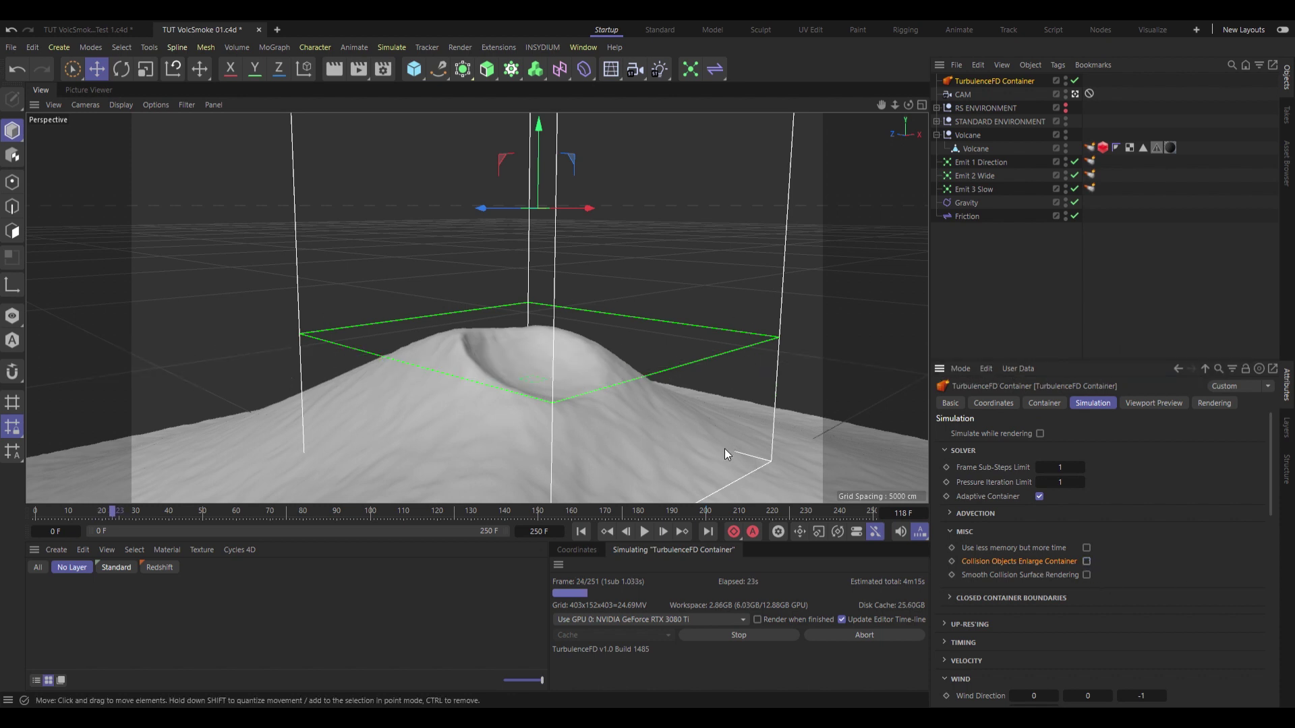
Restart the eruption simulation and orbit around the smoke to inspect it
click(737, 635)
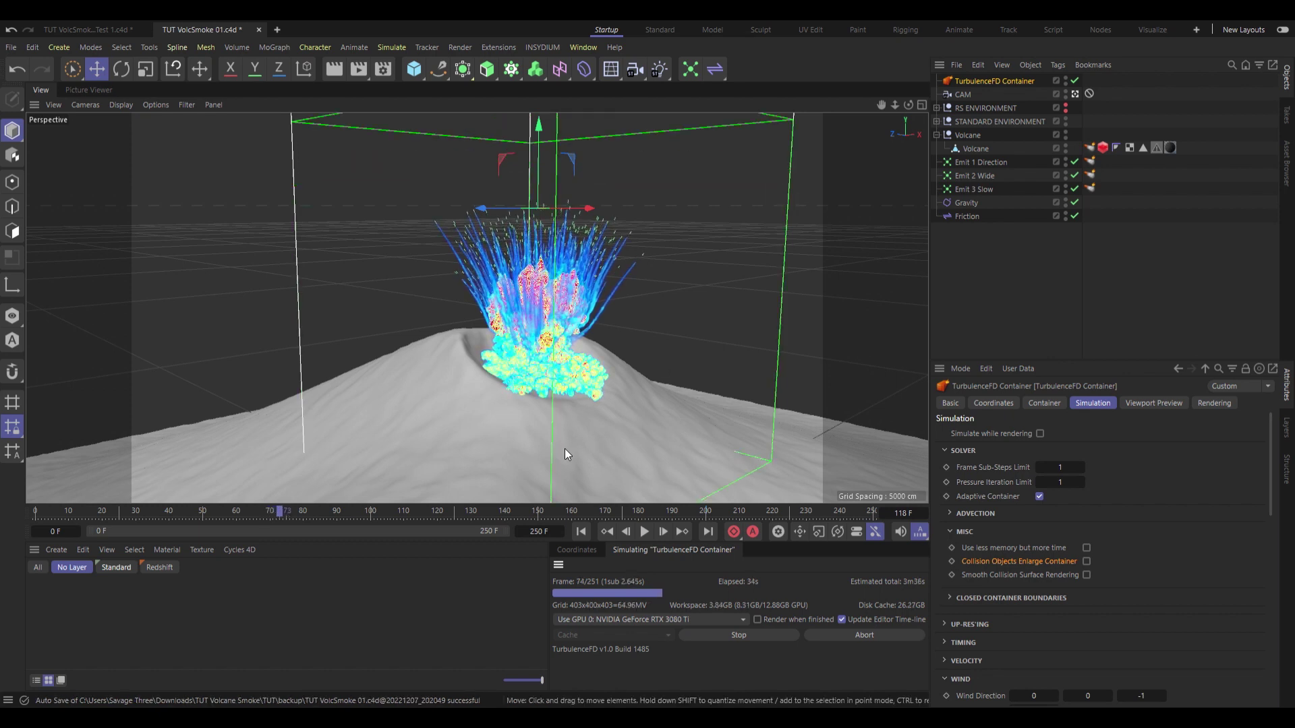
scroll(557, 401, up, 5)
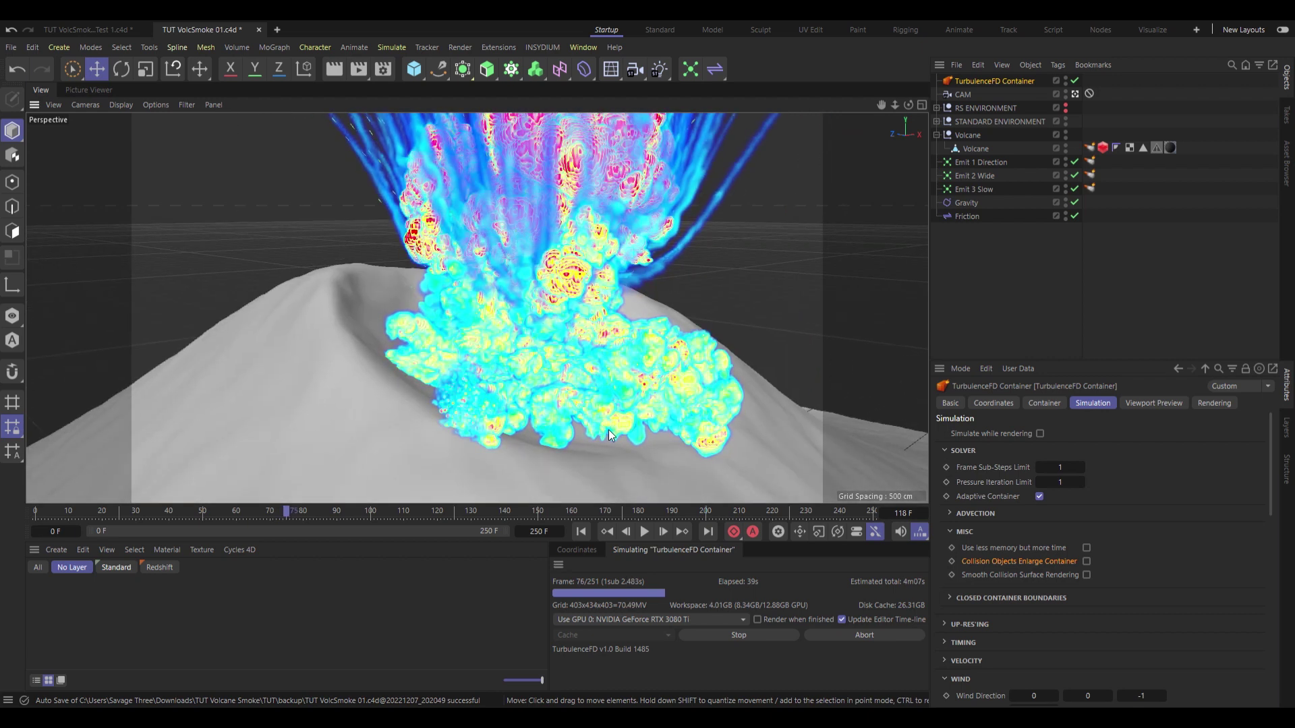
alt+drag(619, 421, 405, 403)
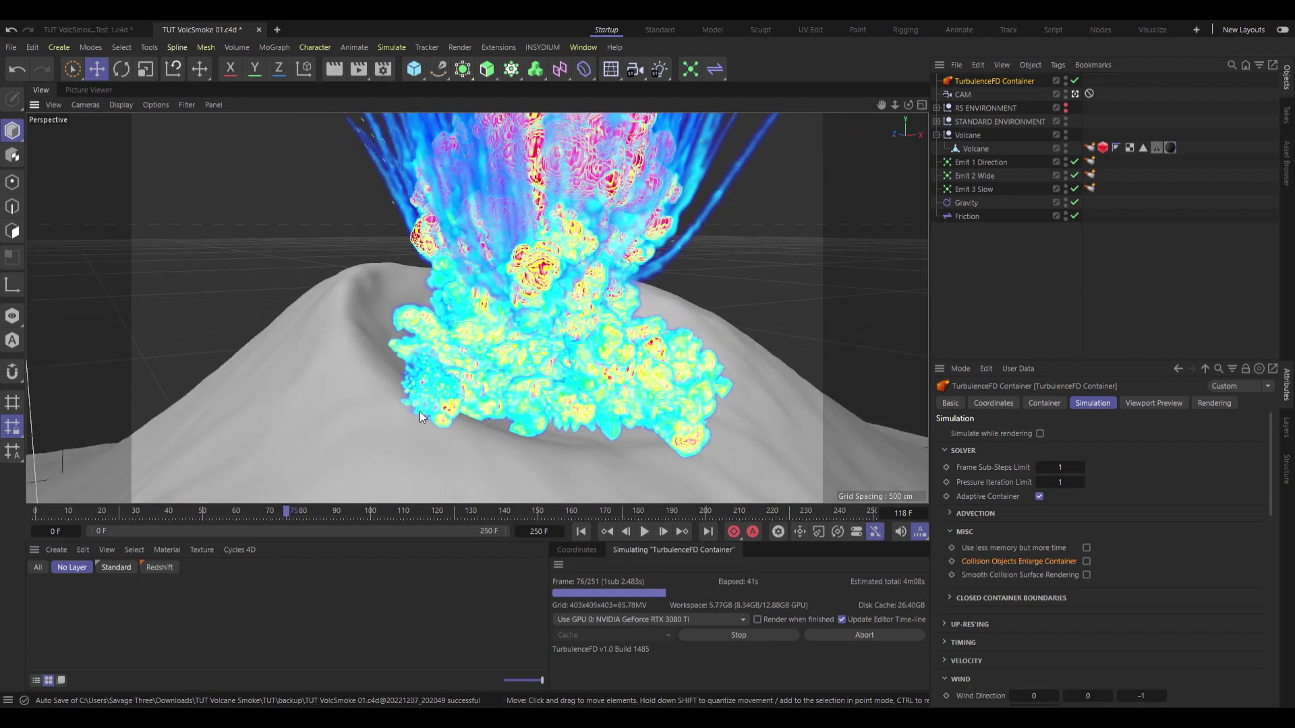
alt+right_drag(395, 407, 547, 426)
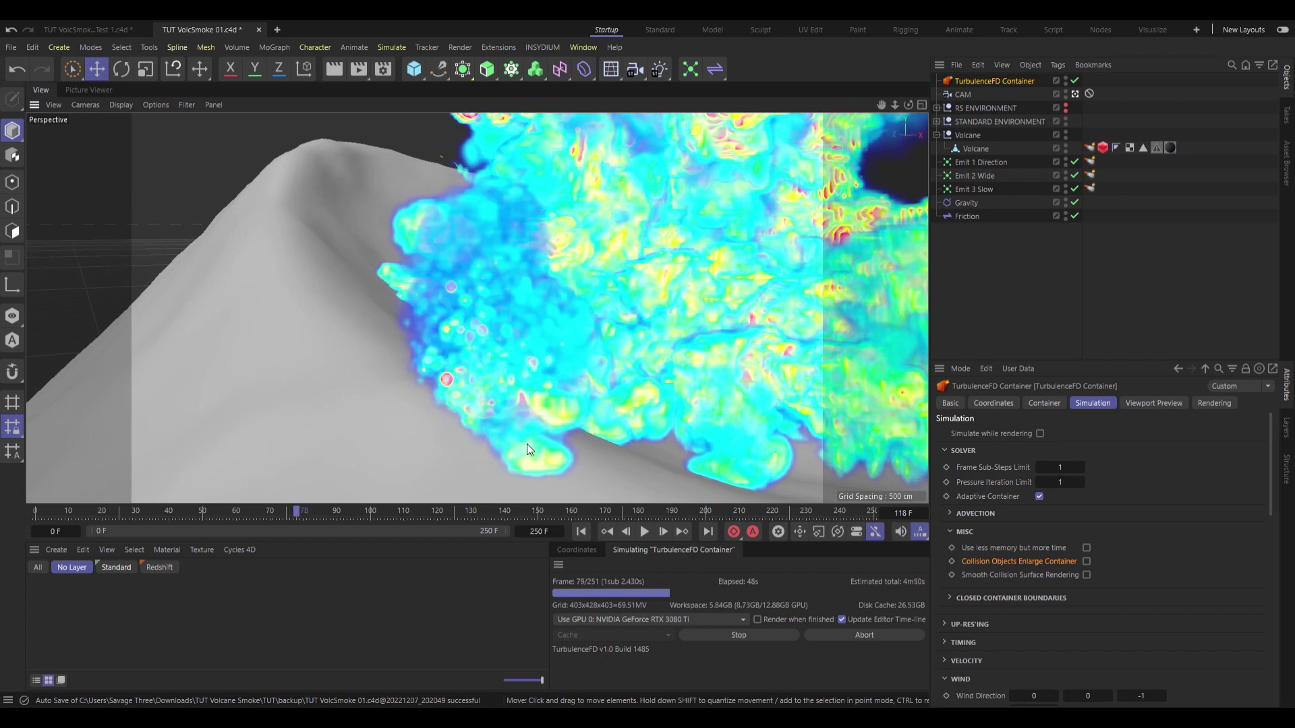
alt+right_drag(376, 399, 487, 359)
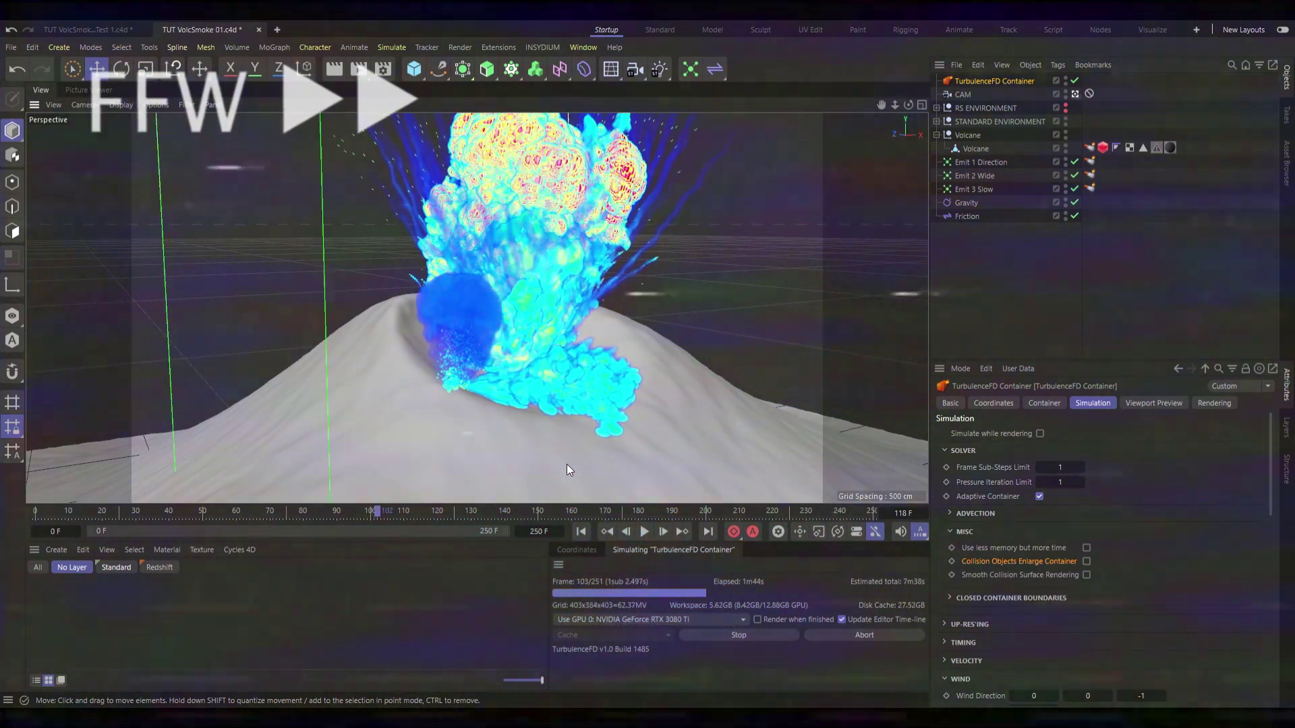
Set Frame Sub-Steps Limit to 2, re-simulate, stop, and scrub back to frame 90
click(737, 635)
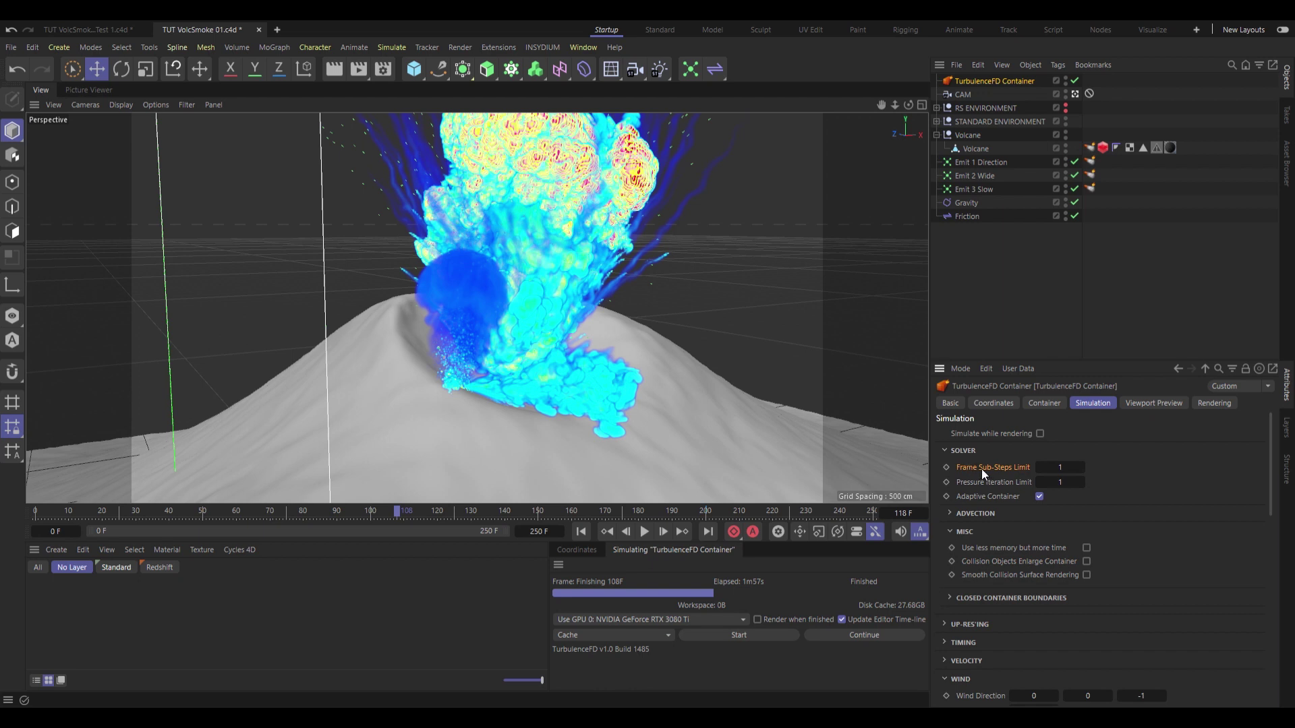
drag(1052, 473, 1061, 475)
click(712, 636)
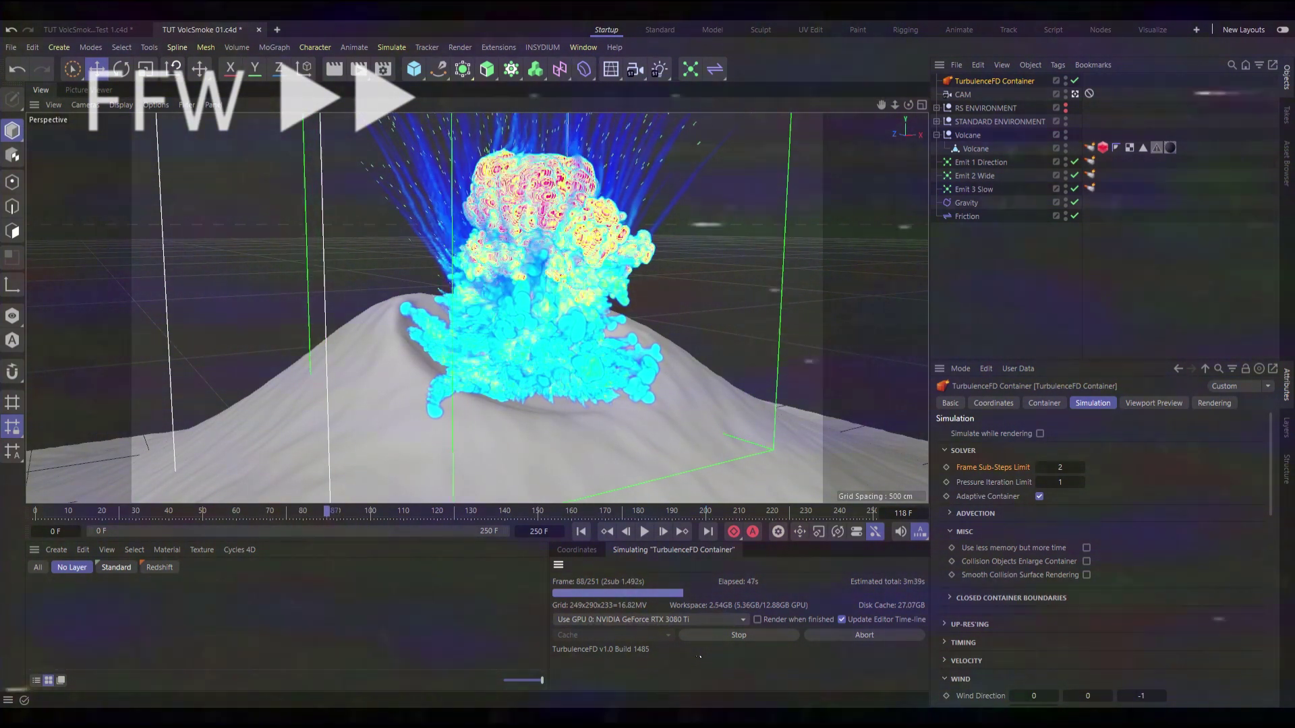
click(347, 509)
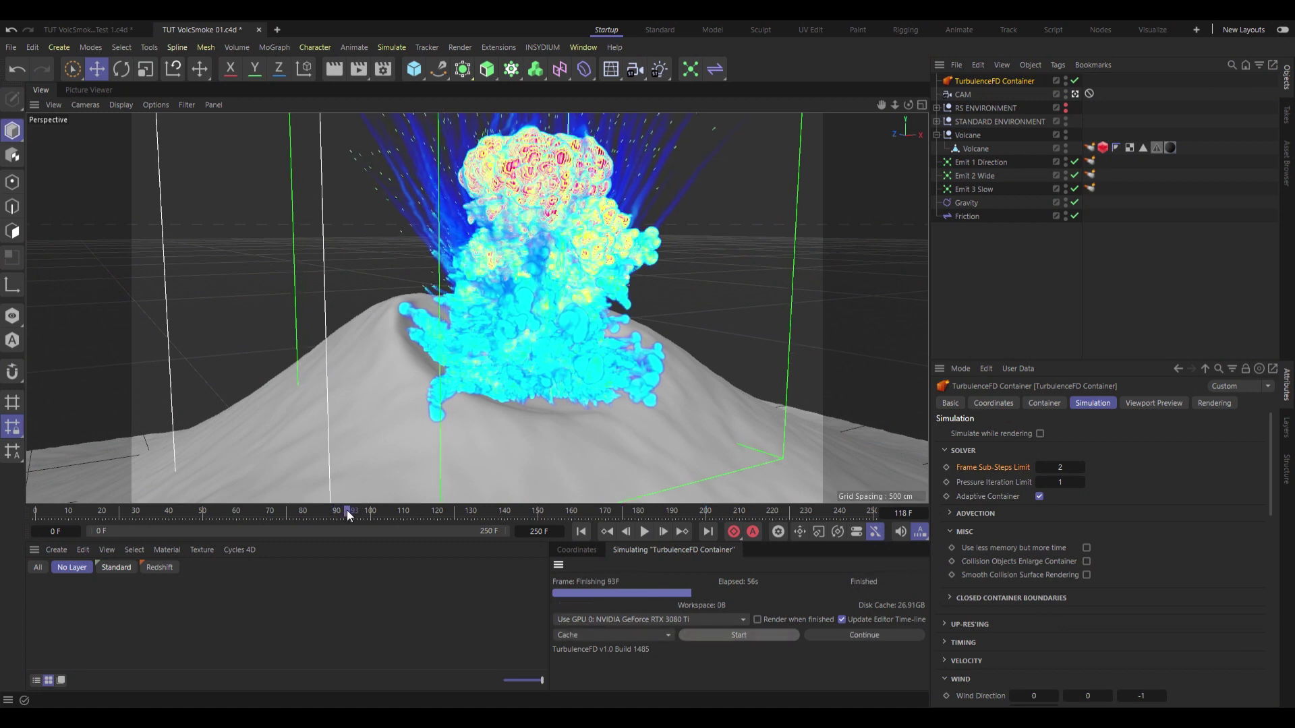
click(353, 511)
drag(346, 511, 337, 512)
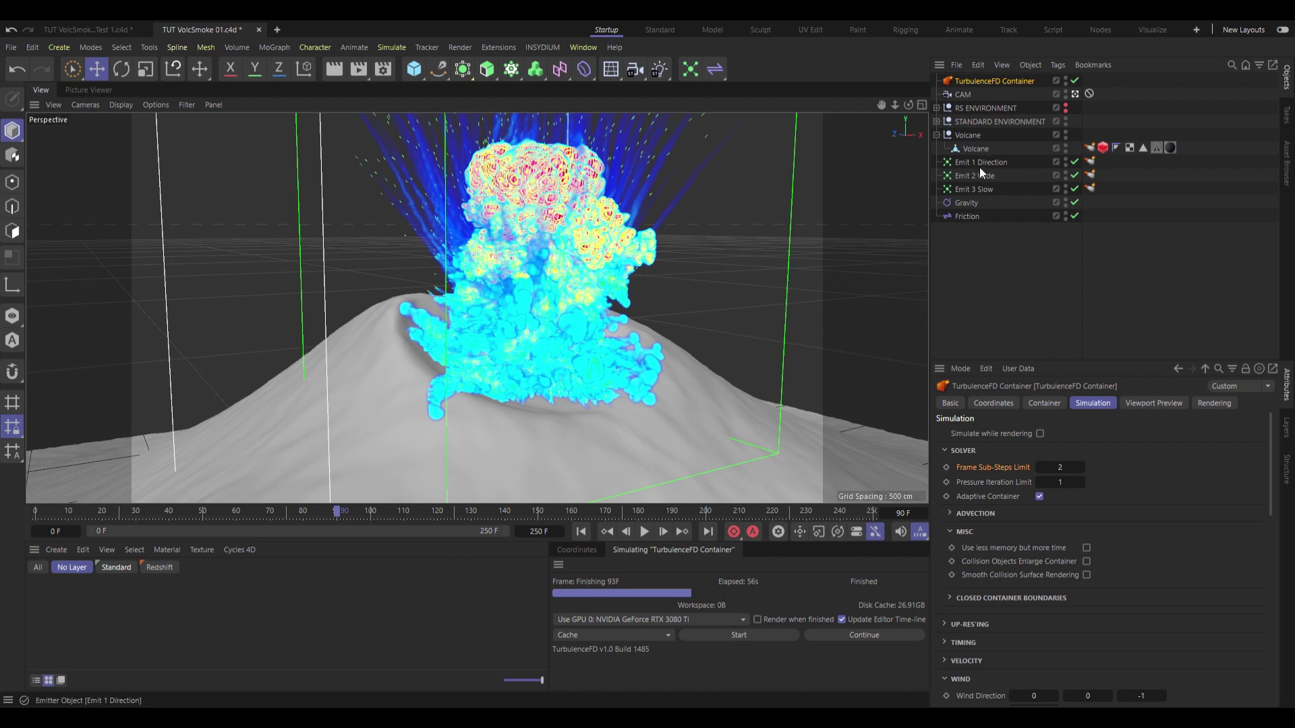
Select the Volcane crater polygons and store them as a polygon selection
click(976, 148)
key(shift+f)
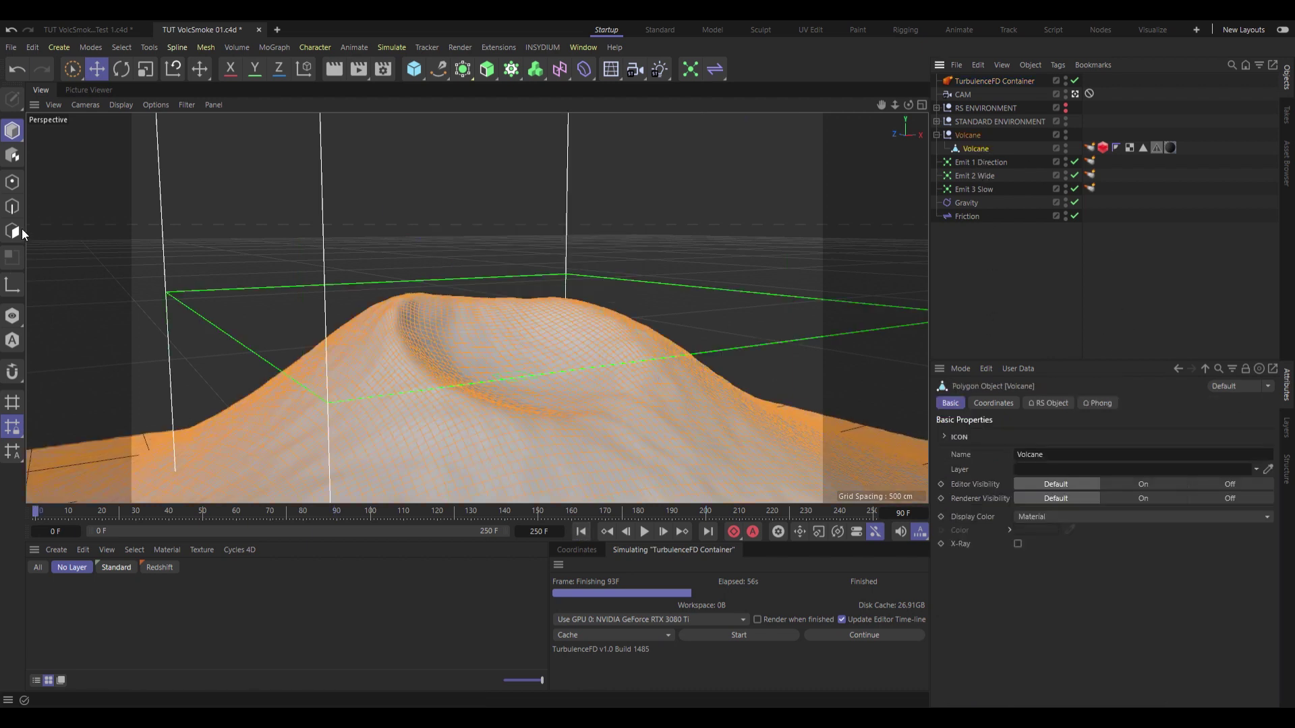
click(21, 230)
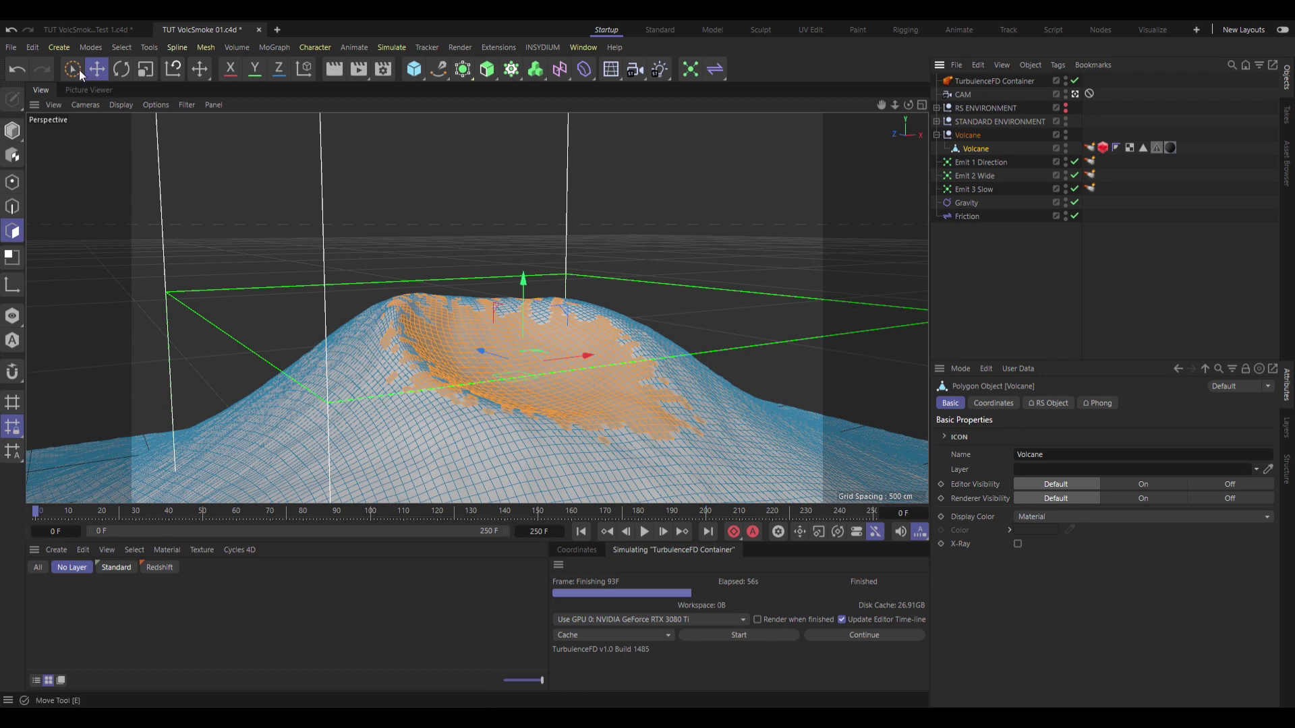
key(9)
alt+drag(613, 366, 532, 424)
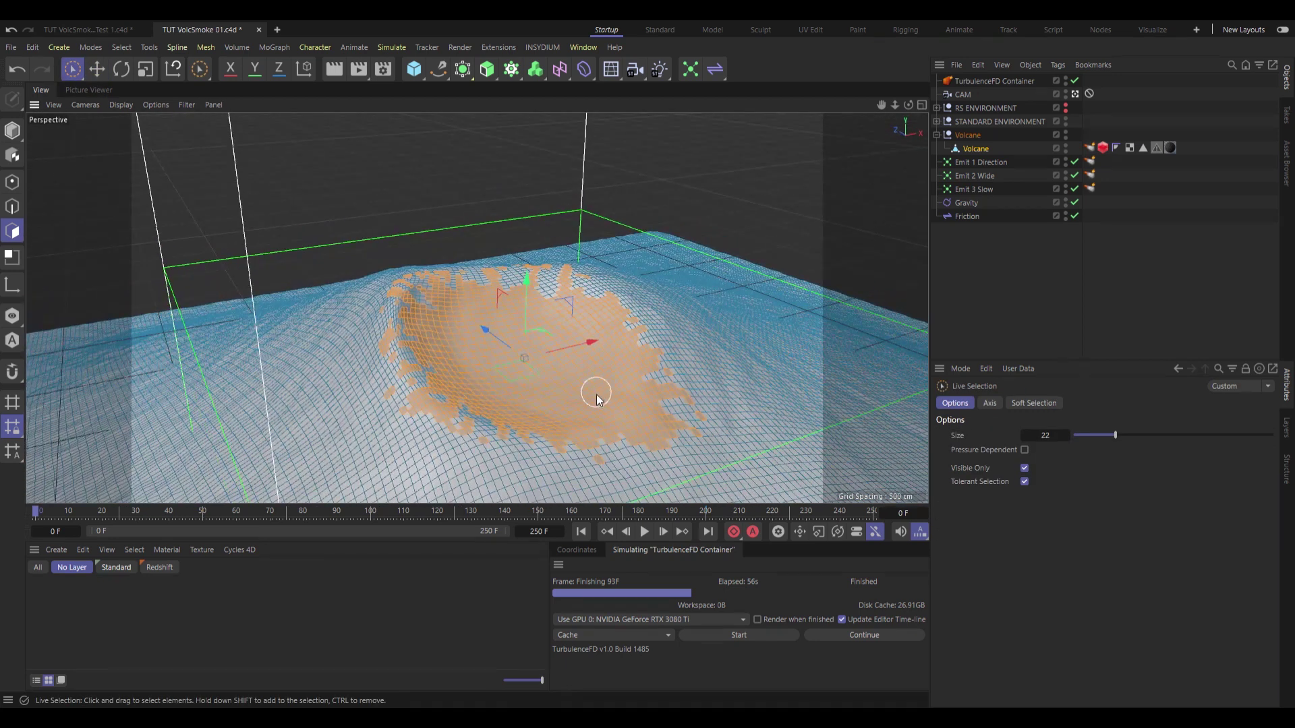
middle_drag(616, 408, 599, 417)
drag(496, 435, 457, 404)
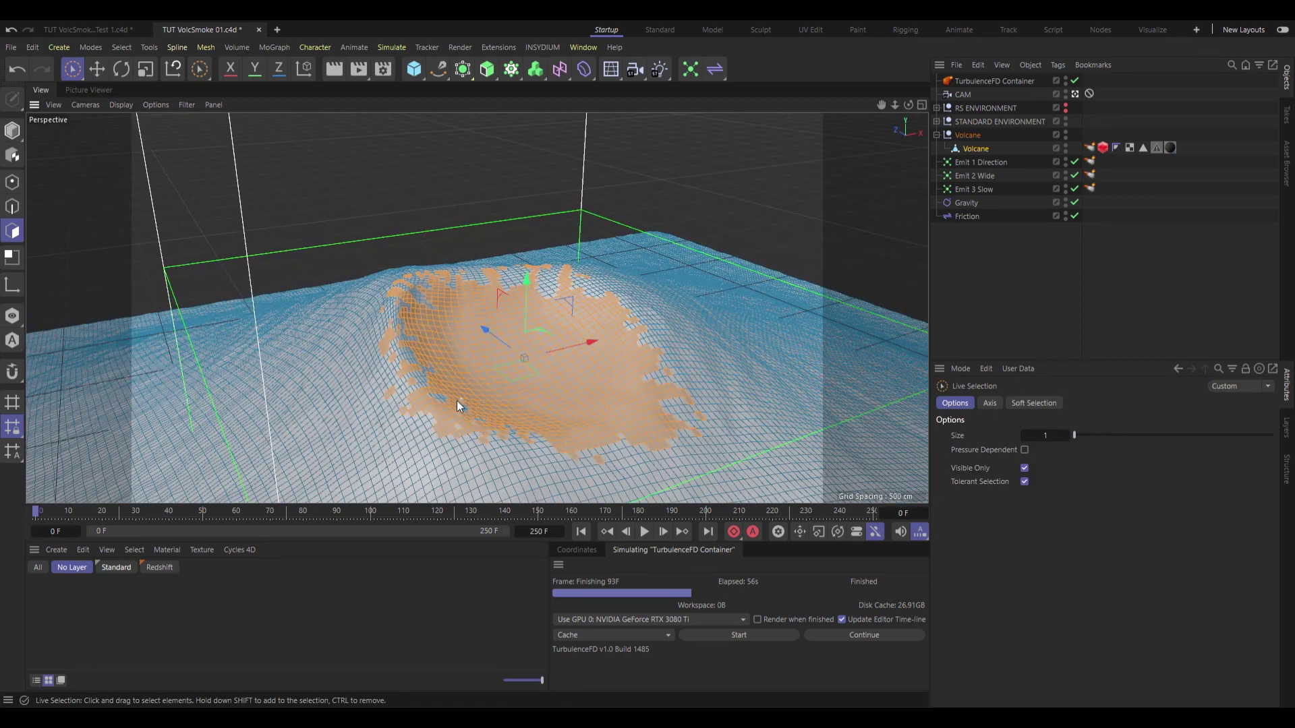
click(122, 48)
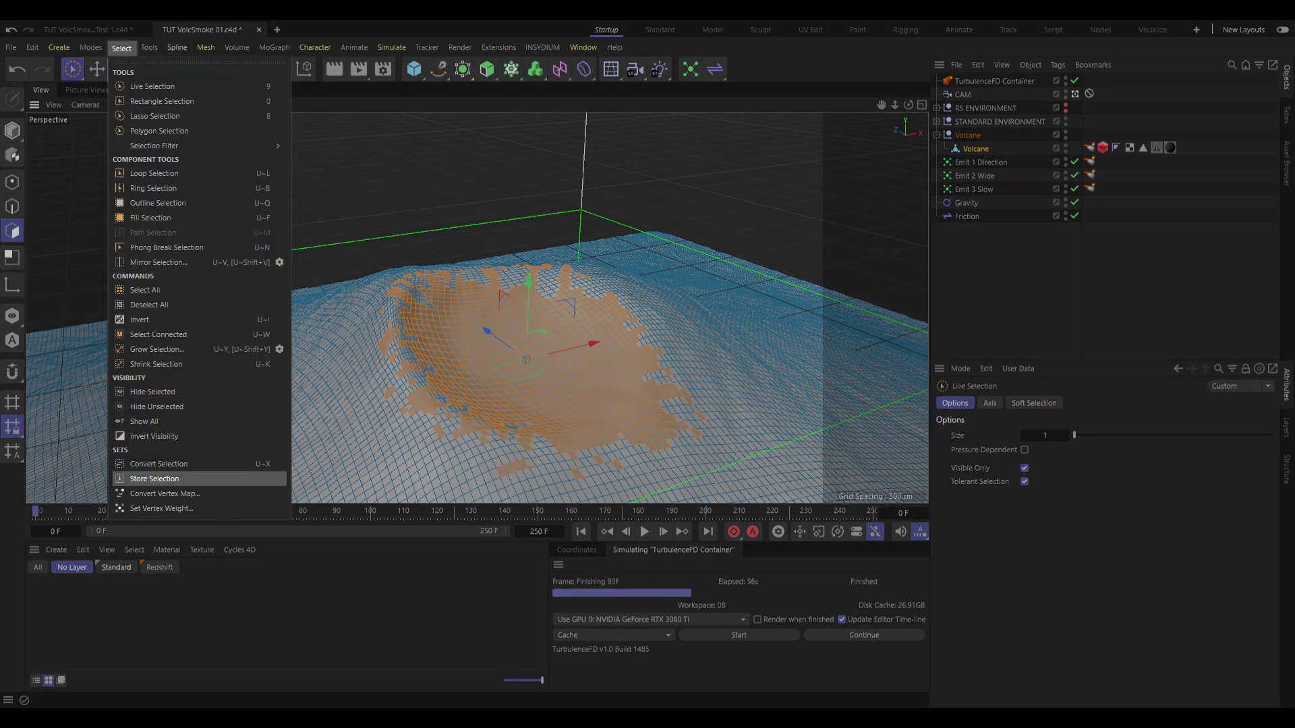
click(154, 479)
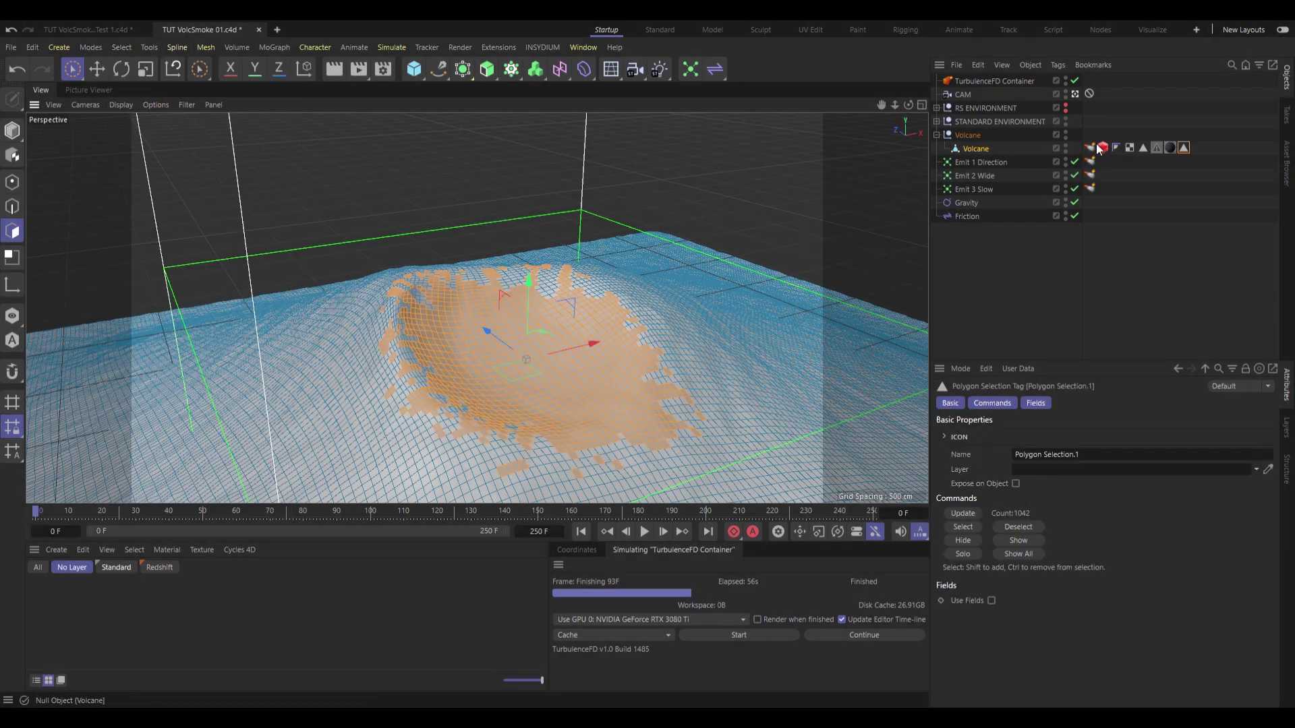
Restrict the emitter tag to the stored crater polygon selection
click(1089, 147)
drag(1184, 148, 998, 455)
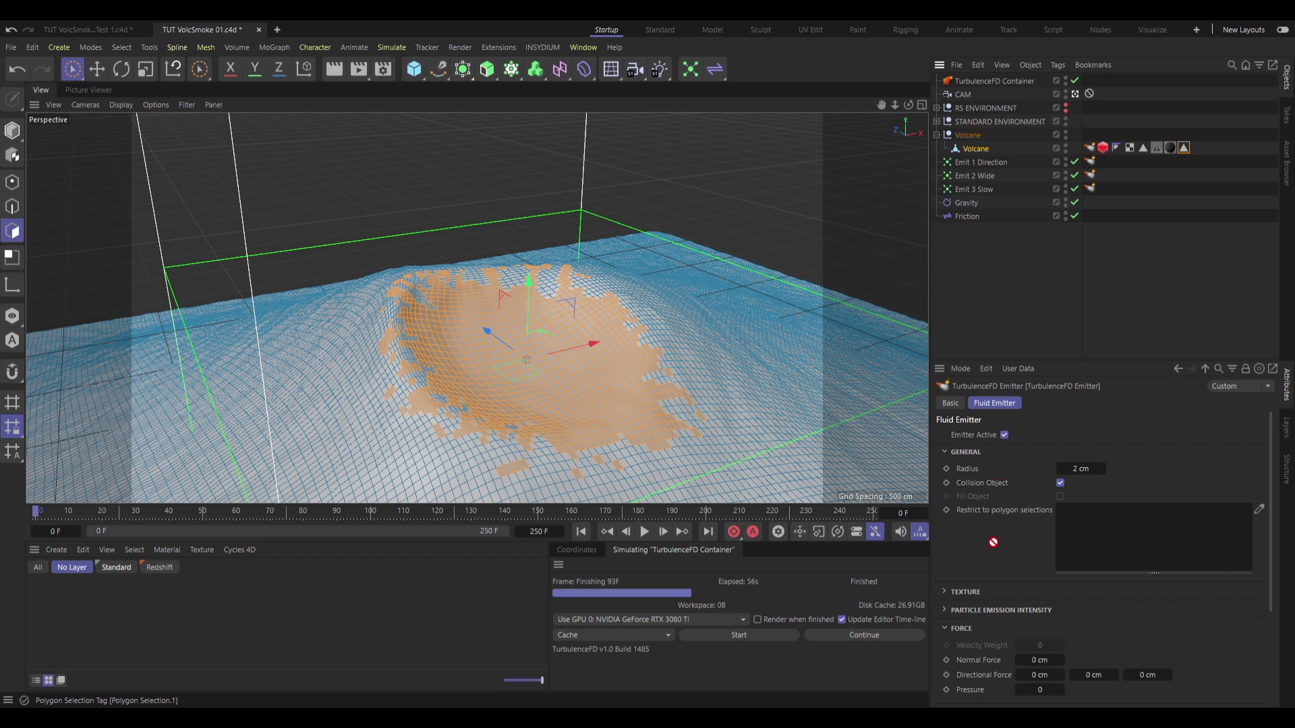
drag(993, 543, 1025, 521)
drag(1107, 536, 1114, 537)
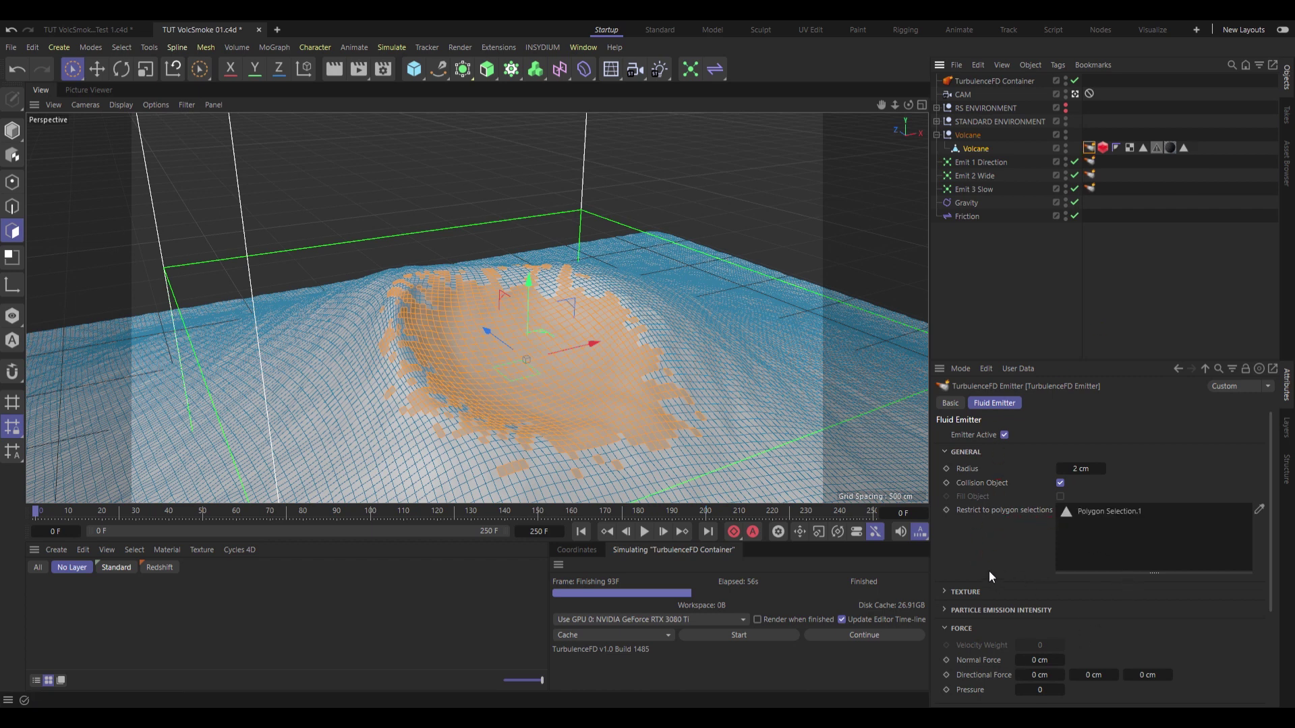
scroll(1018, 581, down, 3)
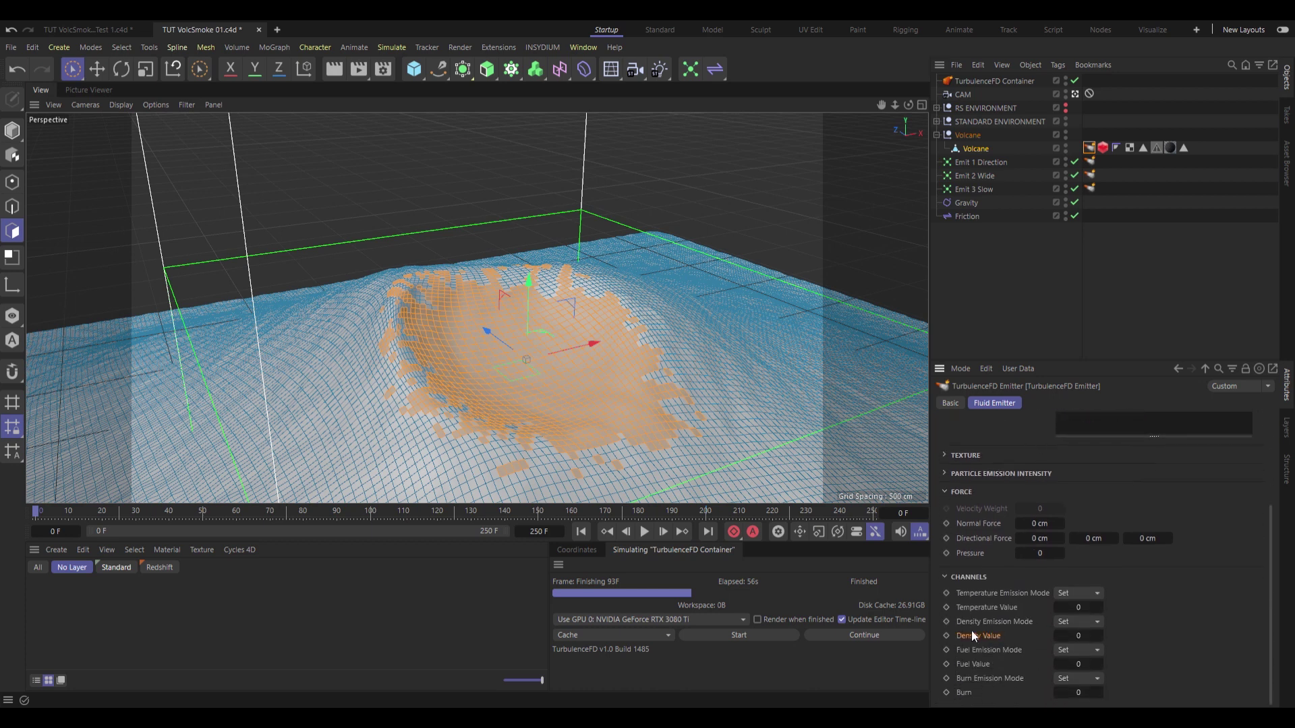
Set the emitter's Density Value to 1 and keyframe it, previewing frames 26 to 65
click(123, 511)
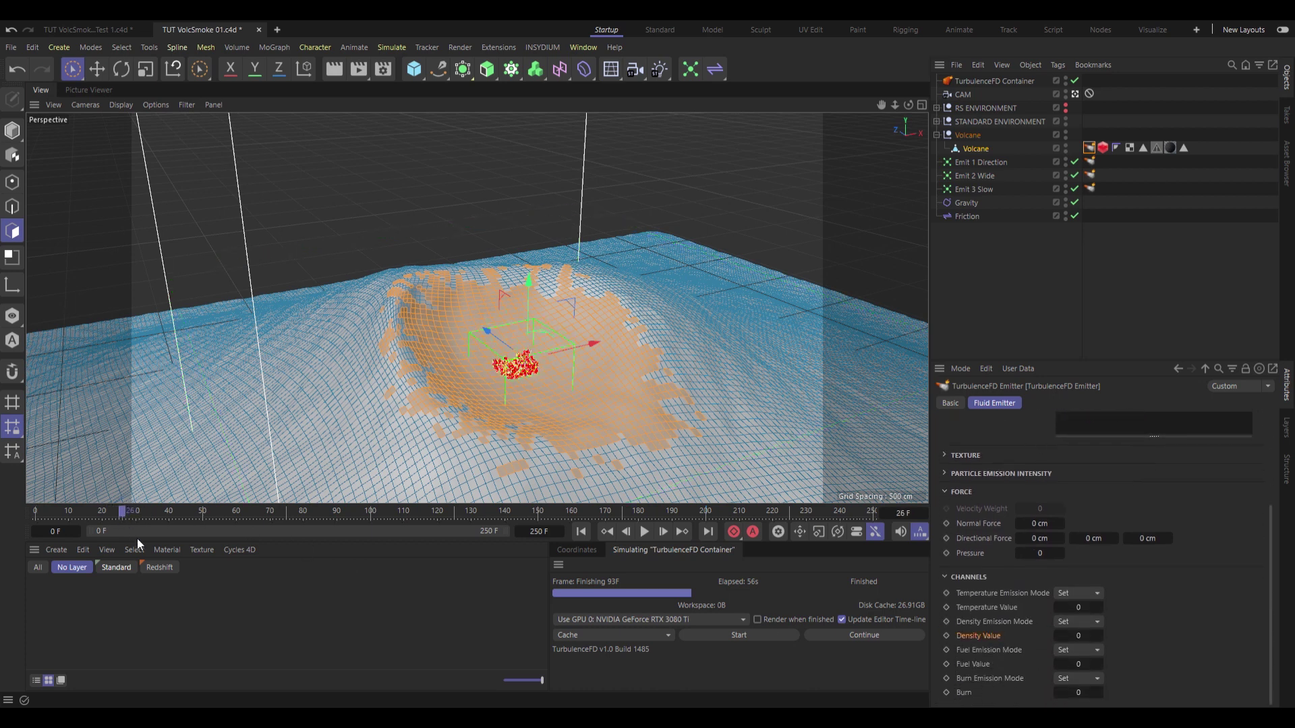
click(627, 532)
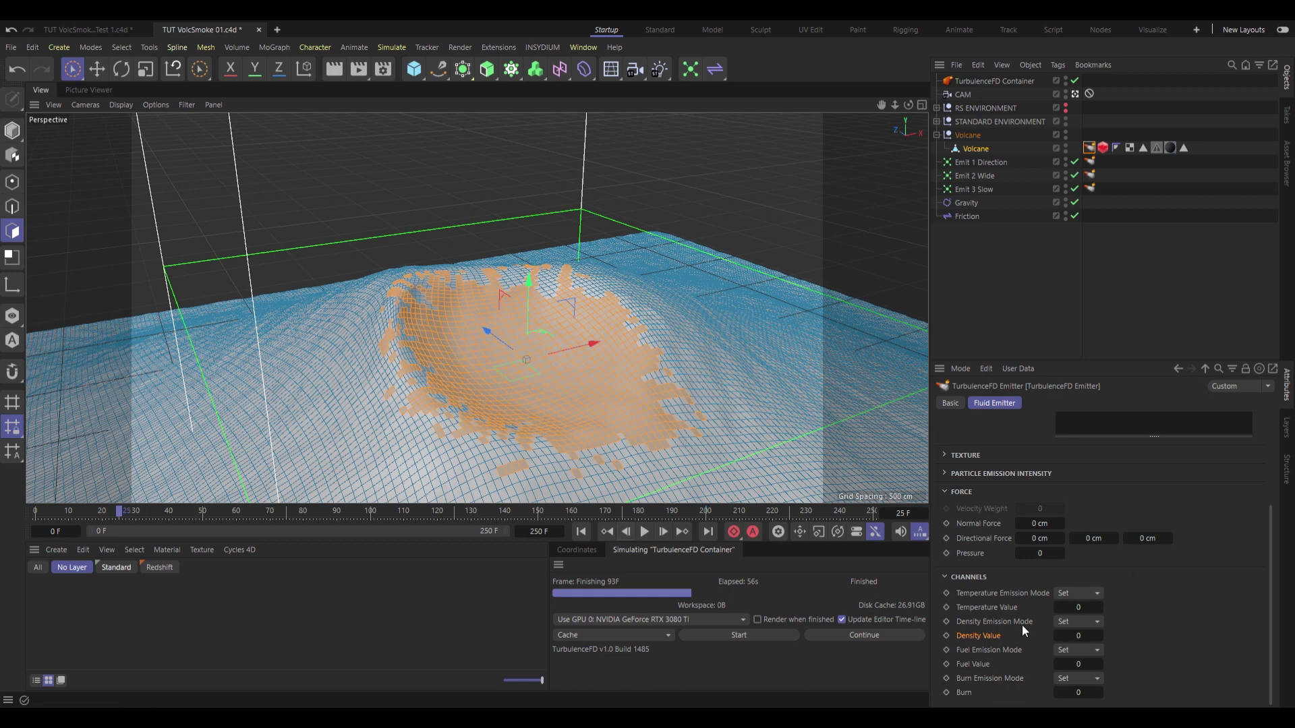
drag(125, 516, 194, 511)
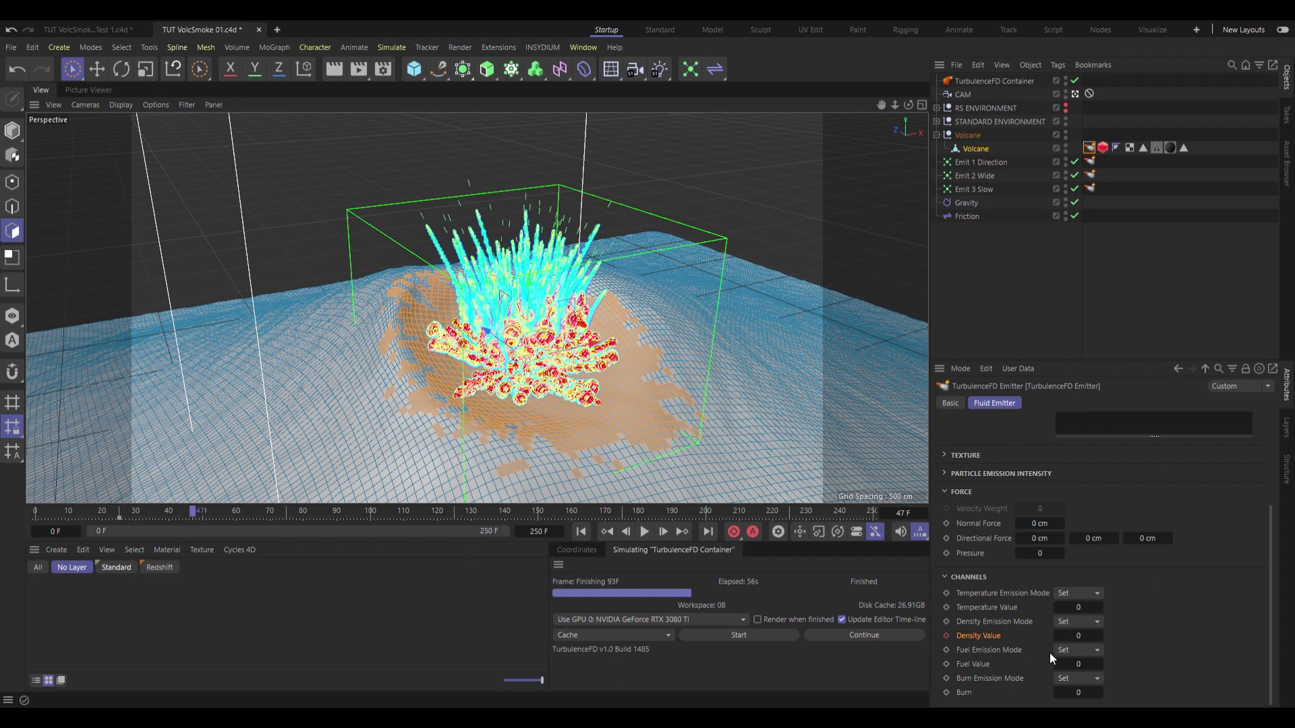
drag(1083, 641, 1105, 656)
click(946, 635)
drag(233, 514, 254, 513)
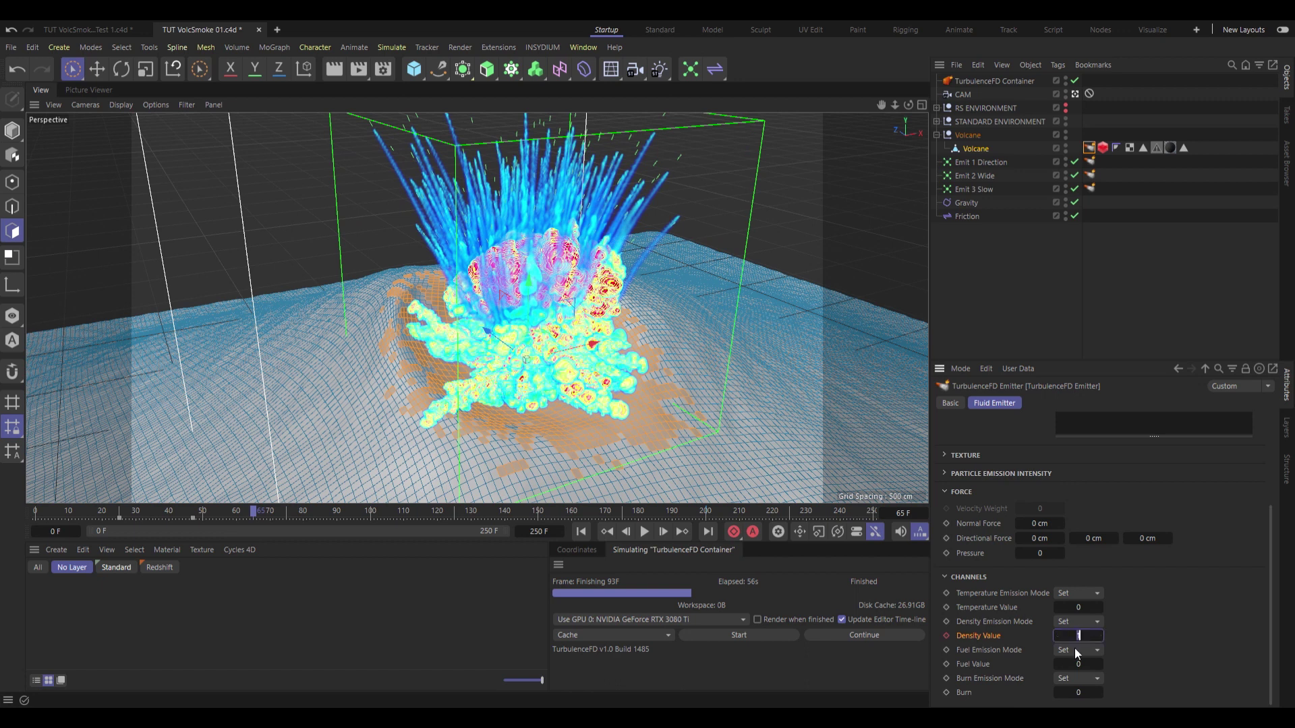
Toggle the viewport to four views and back while the simulation runs to frame 251
click(372, 252)
middle_click(372, 252)
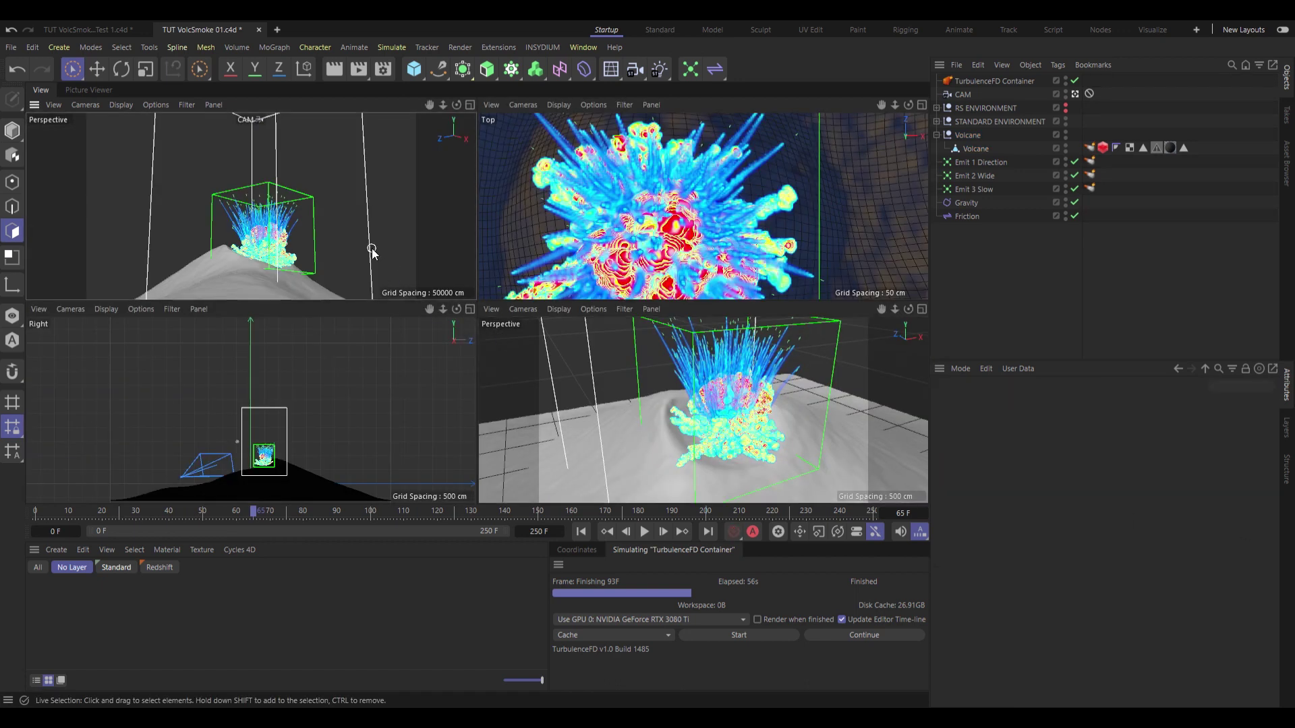
middle_click(392, 271)
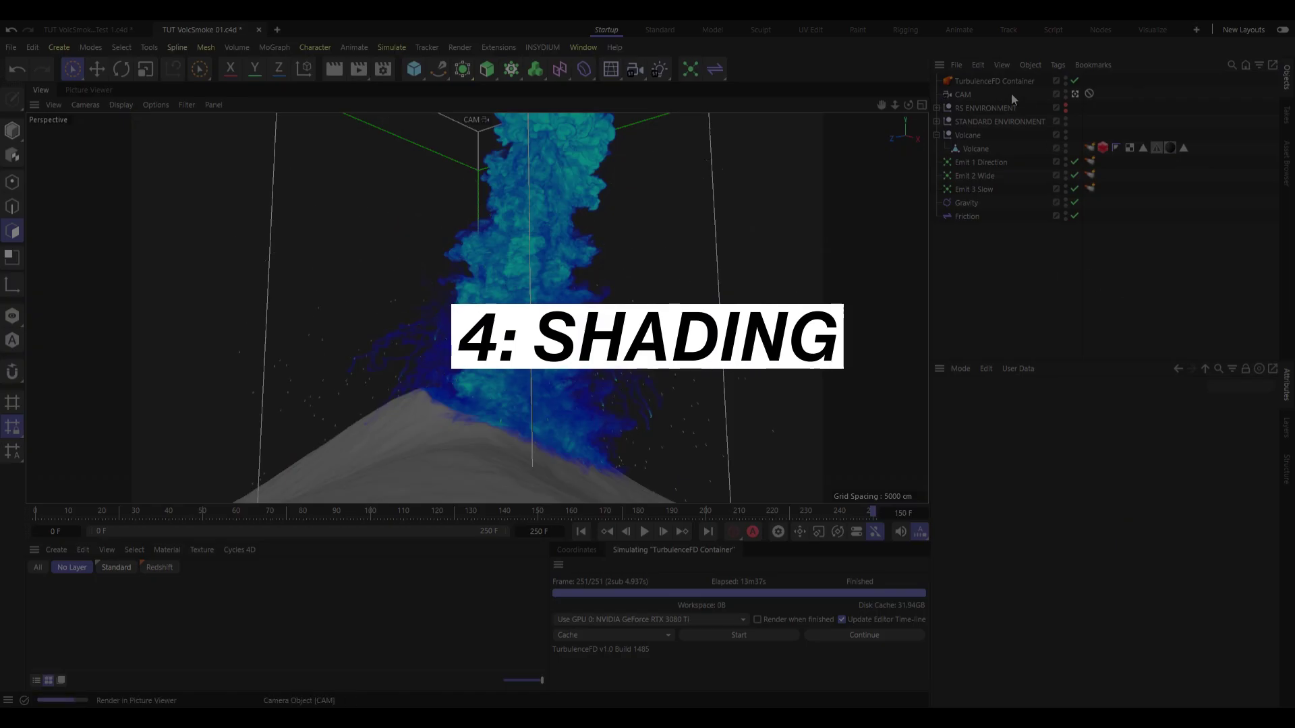
Lock the simulation cache in the TurbulenceFD Container's Container tab
click(988, 82)
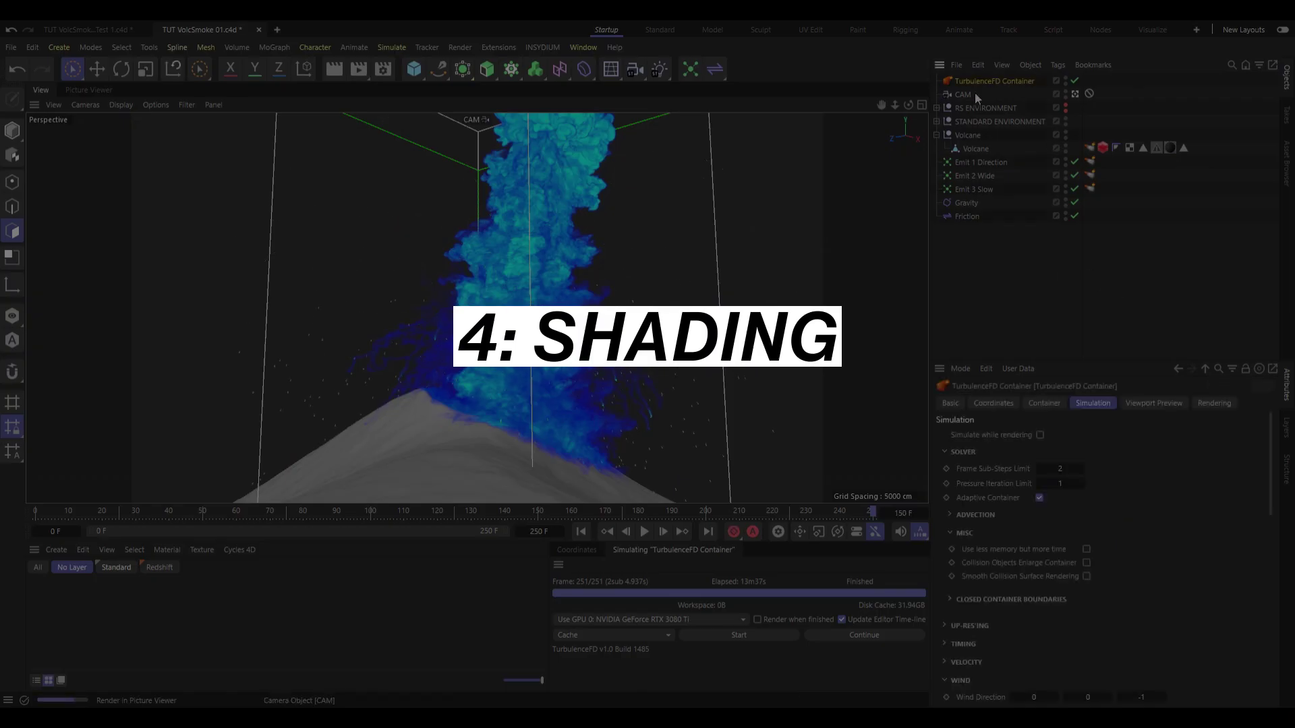
click(1034, 403)
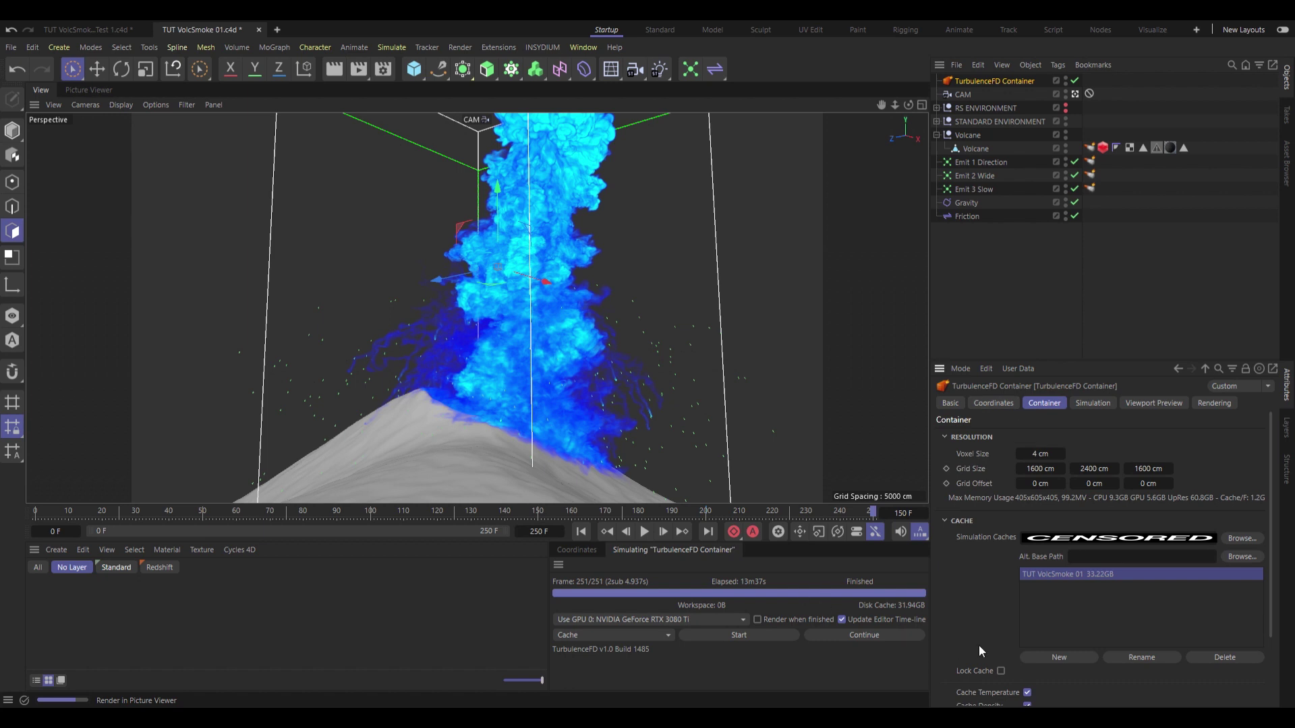
scroll(979, 651, down, 1)
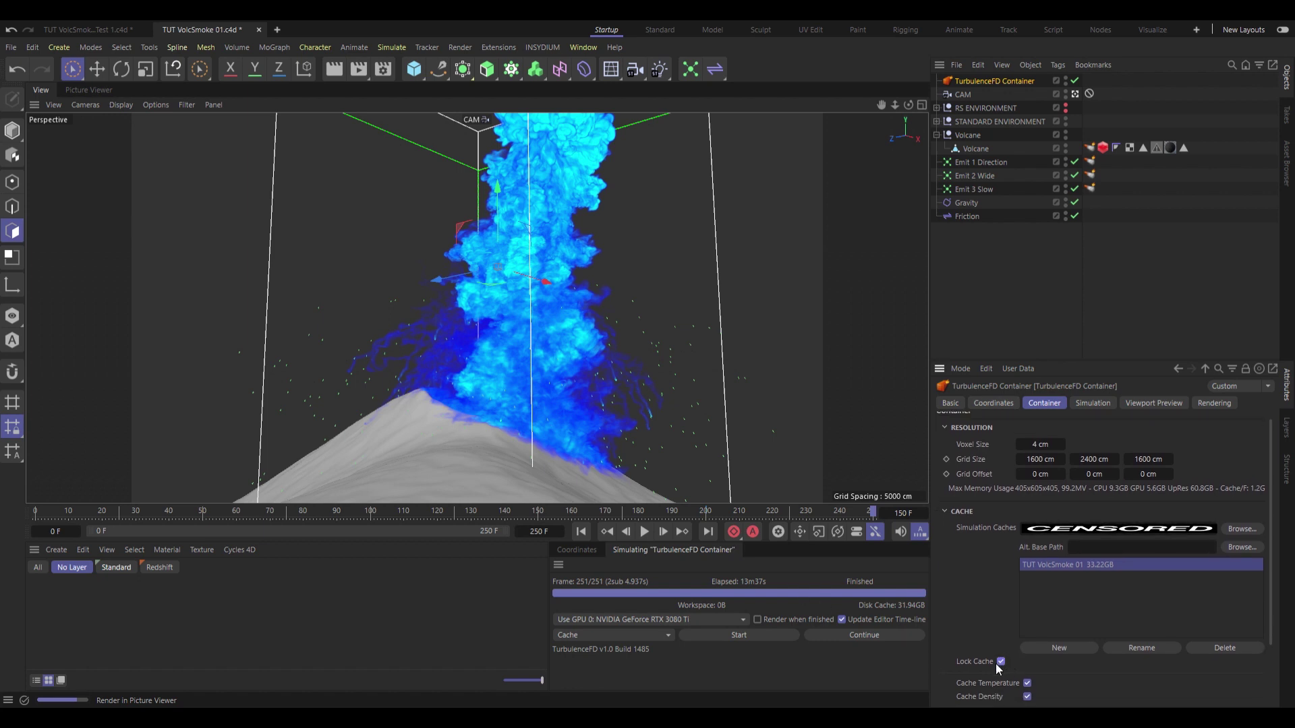
click(1096, 323)
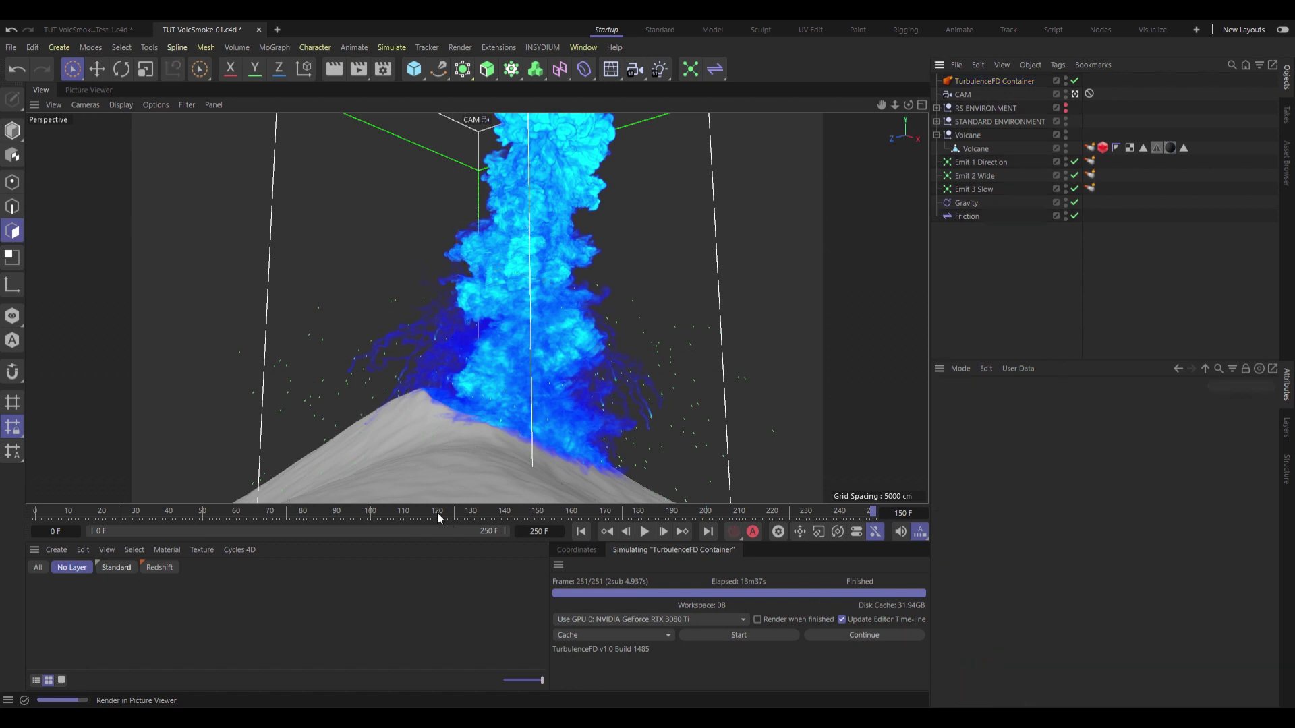
Render a test image of frame 150 to the Picture Viewer
drag(551, 514, 534, 513)
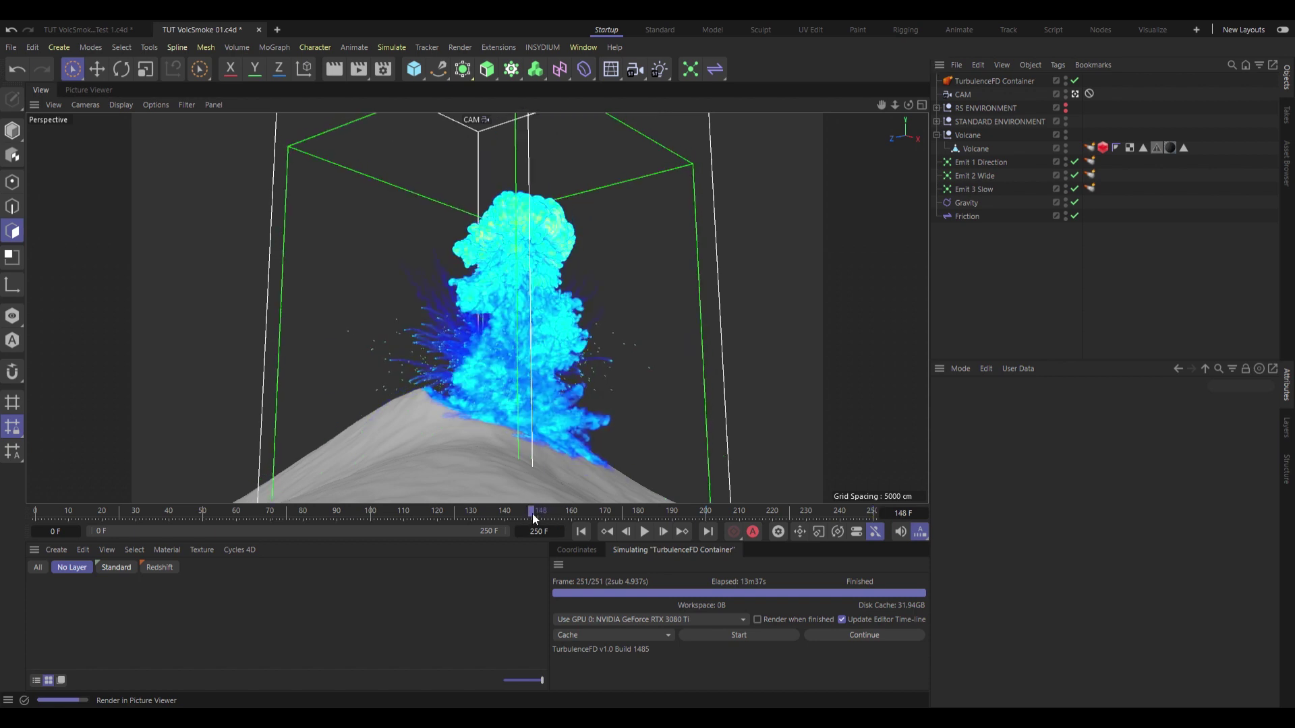
click(609, 580)
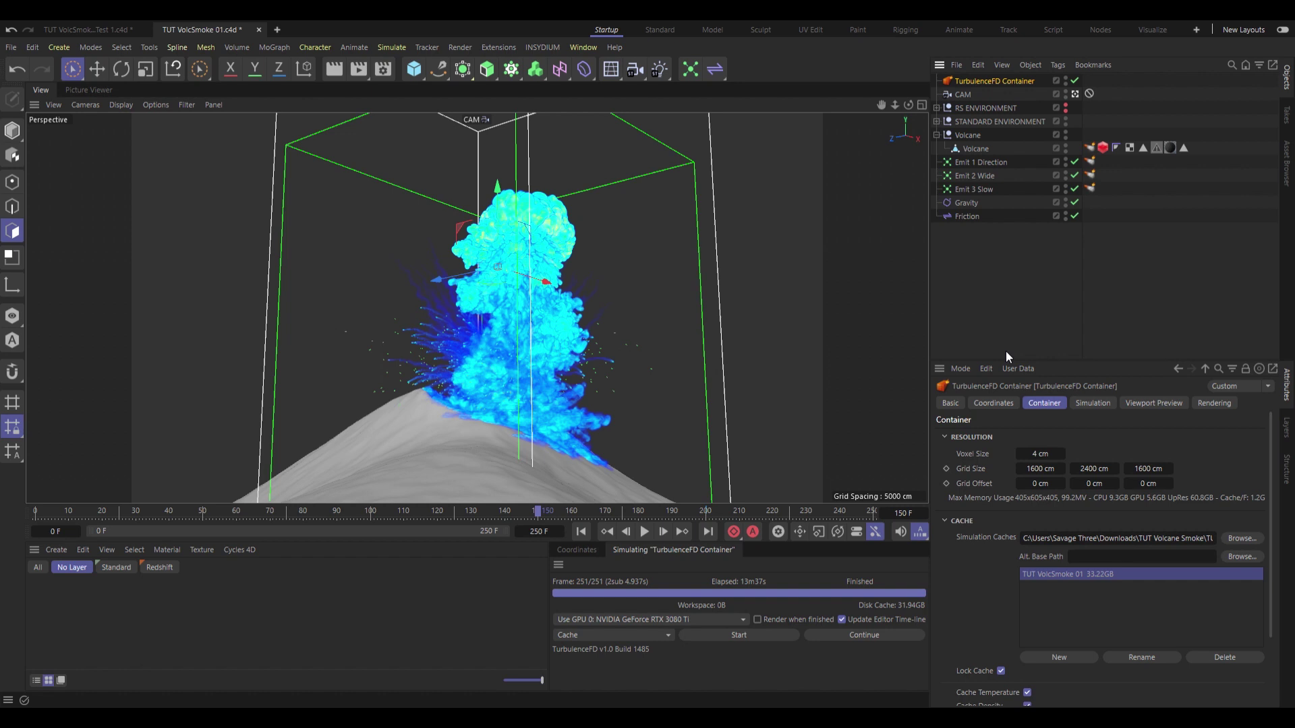
key(shift+r)
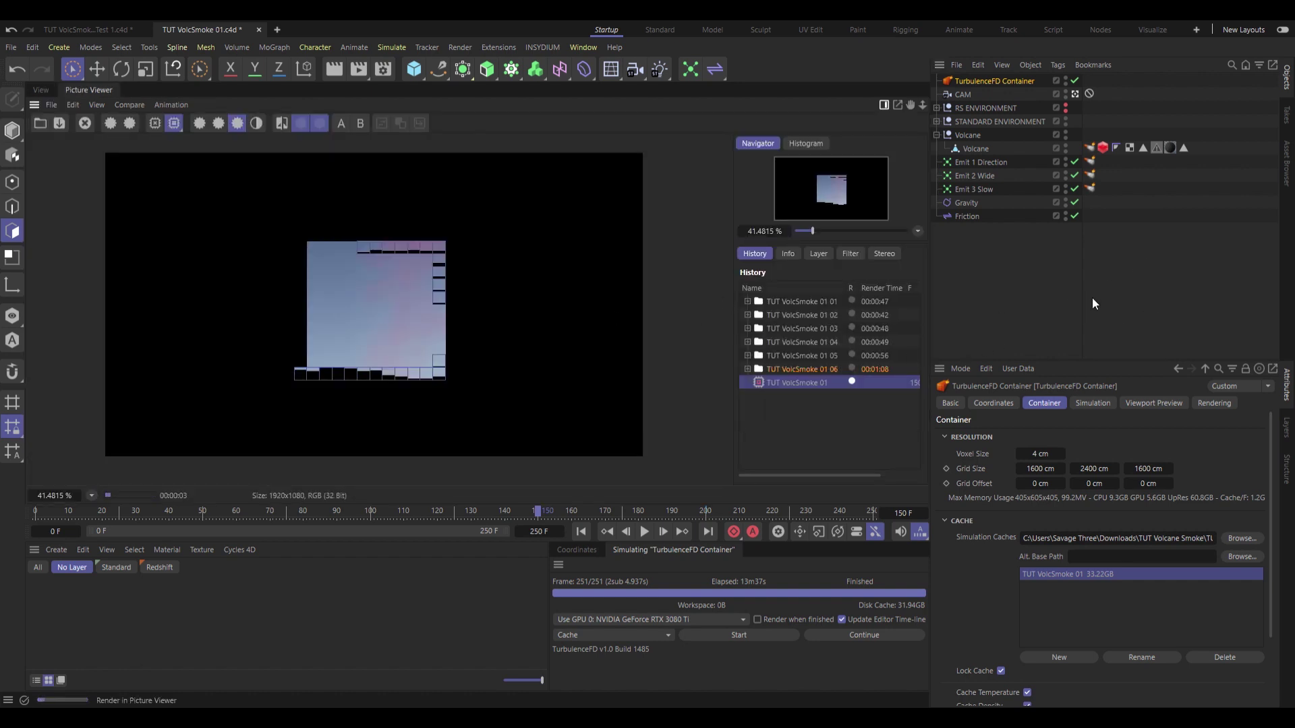
scroll(452, 326, up, 1)
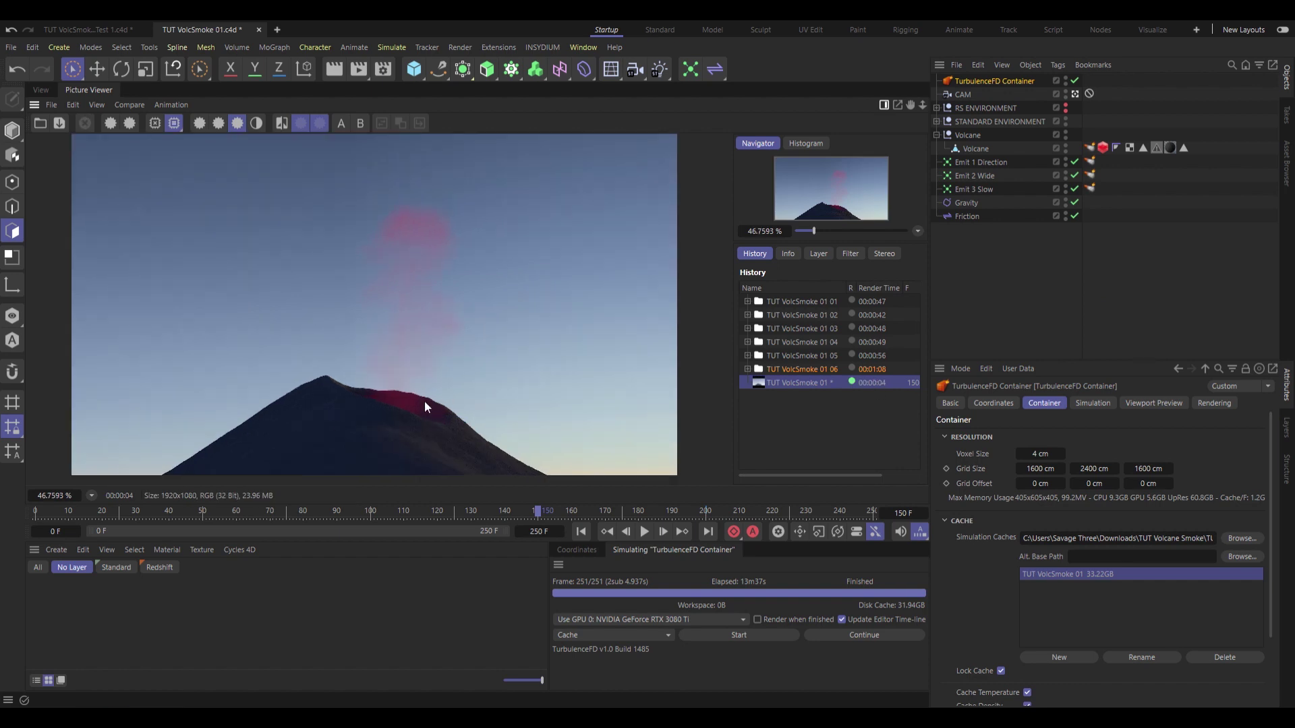
click(44, 91)
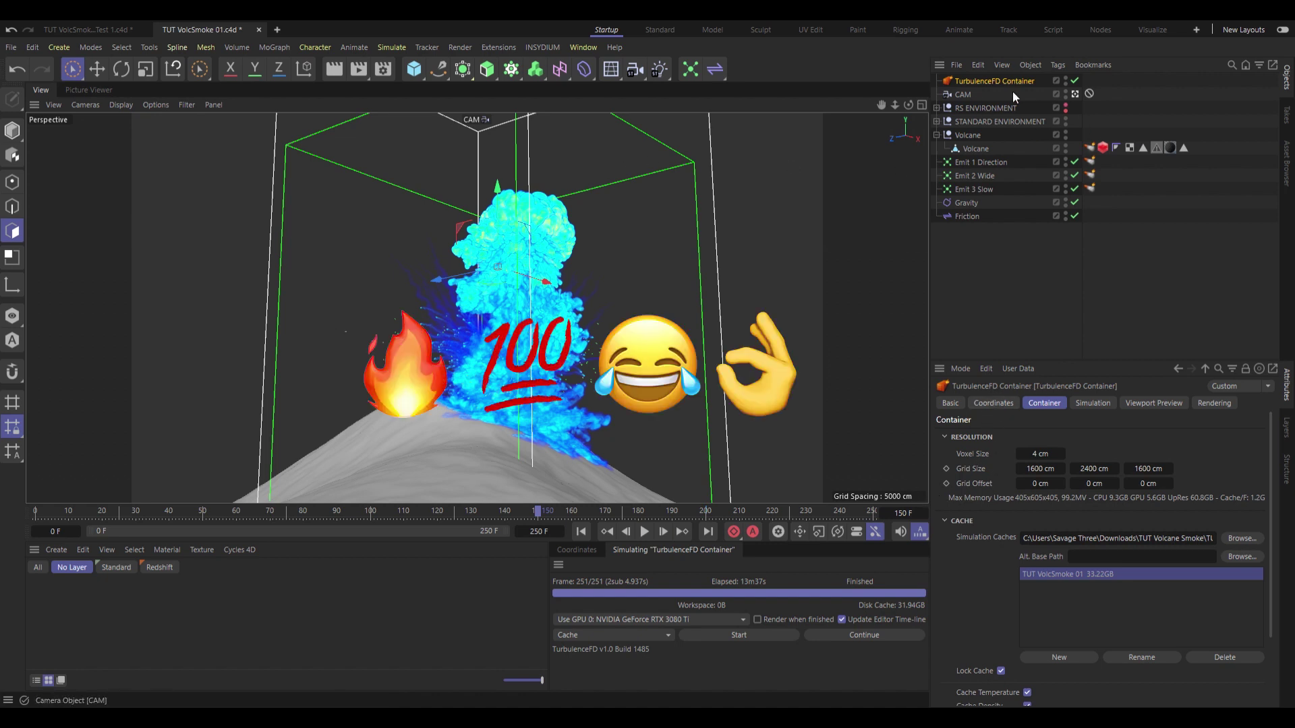
Set Fire Shader Channel to None and Smoke Shader Channel to Density, then render frame 150
click(1213, 403)
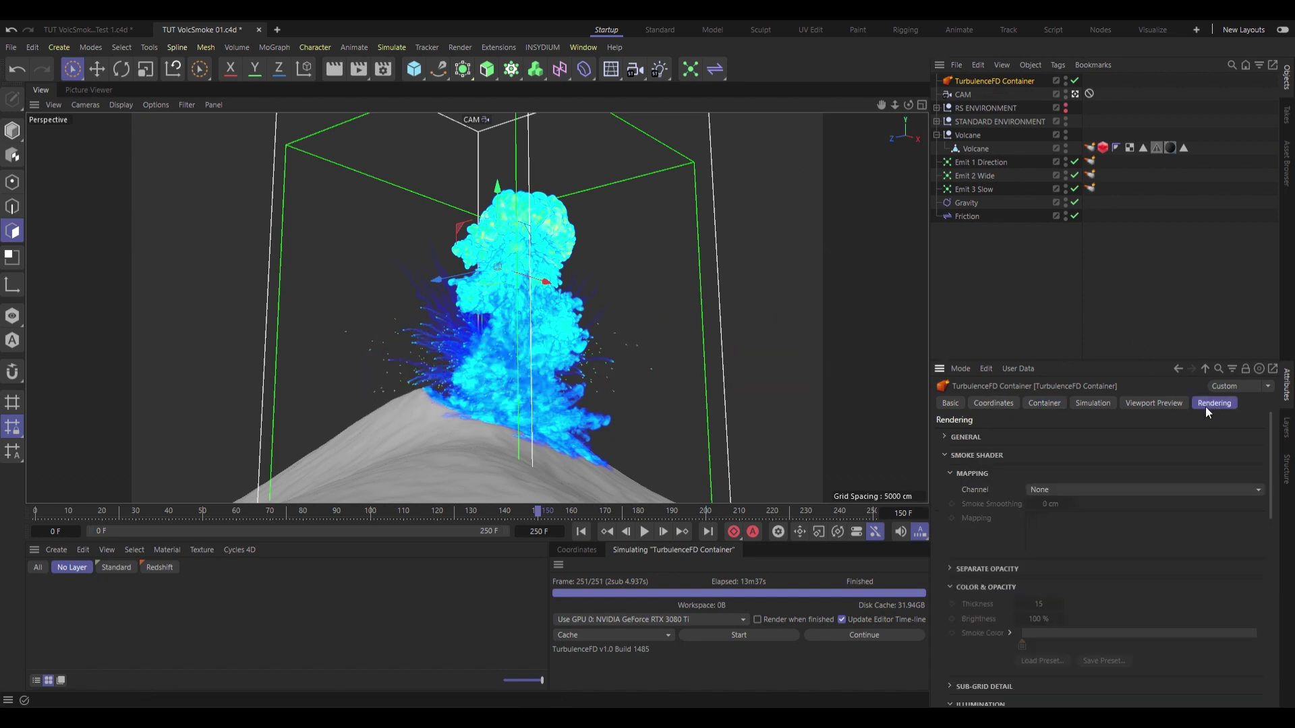
scroll(972, 636, down, 8)
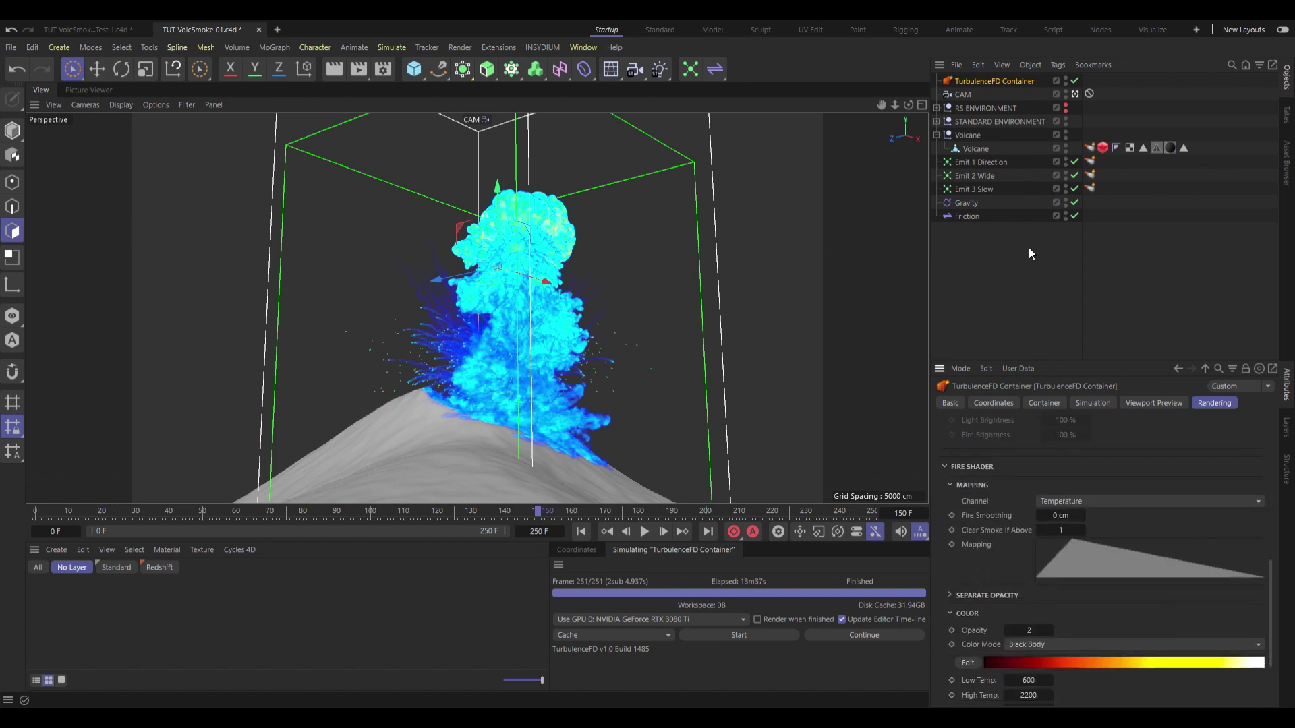
click(1099, 501)
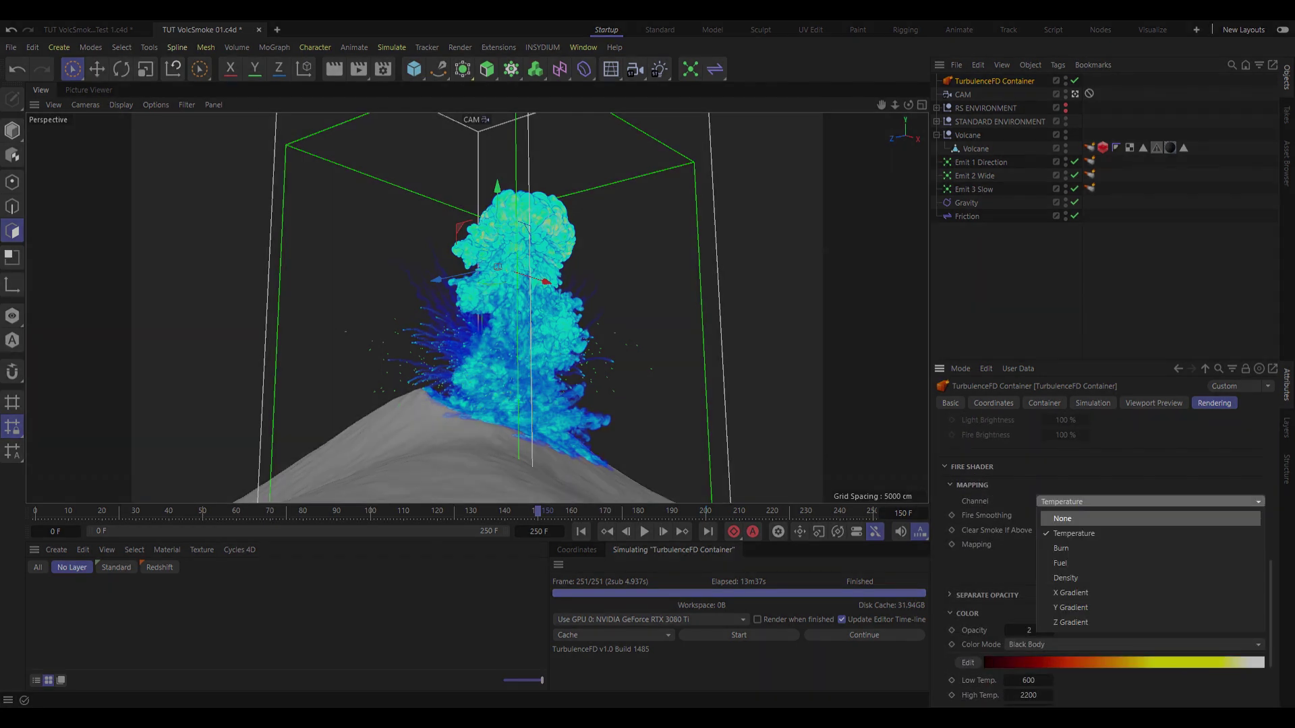
click(1079, 513)
scroll(996, 632, up, 8)
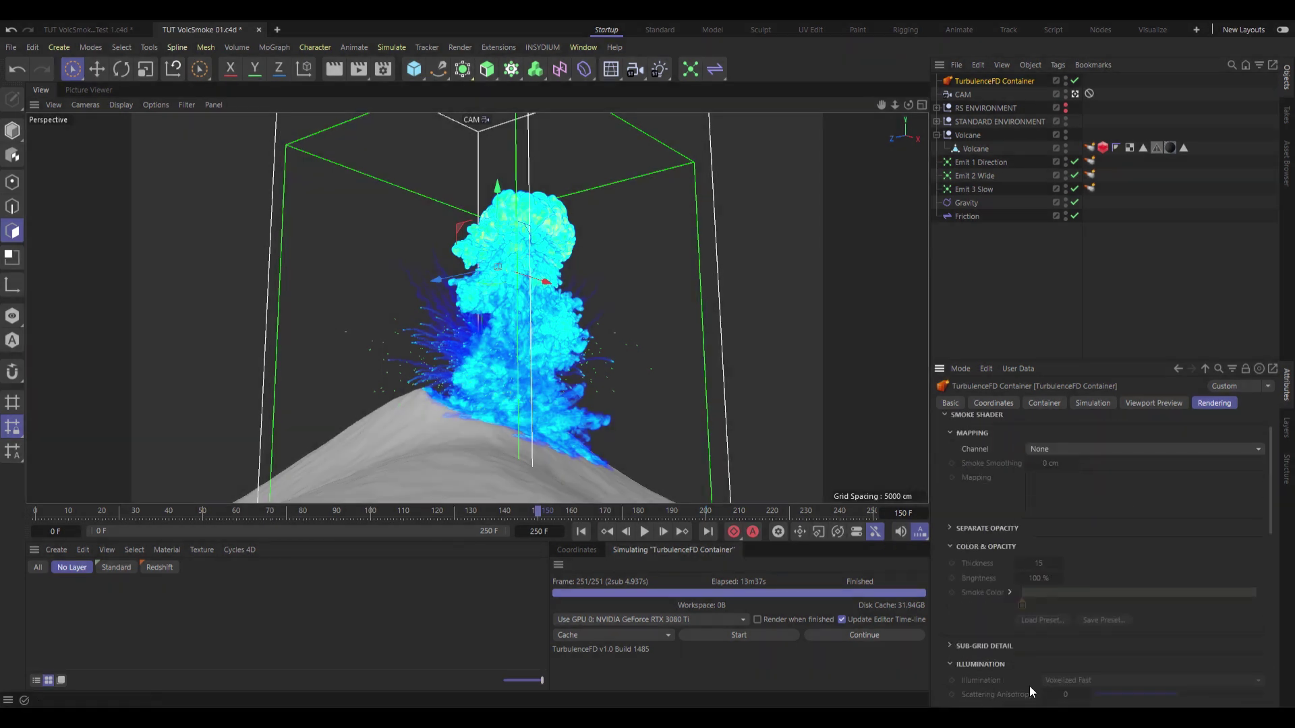
click(1053, 487)
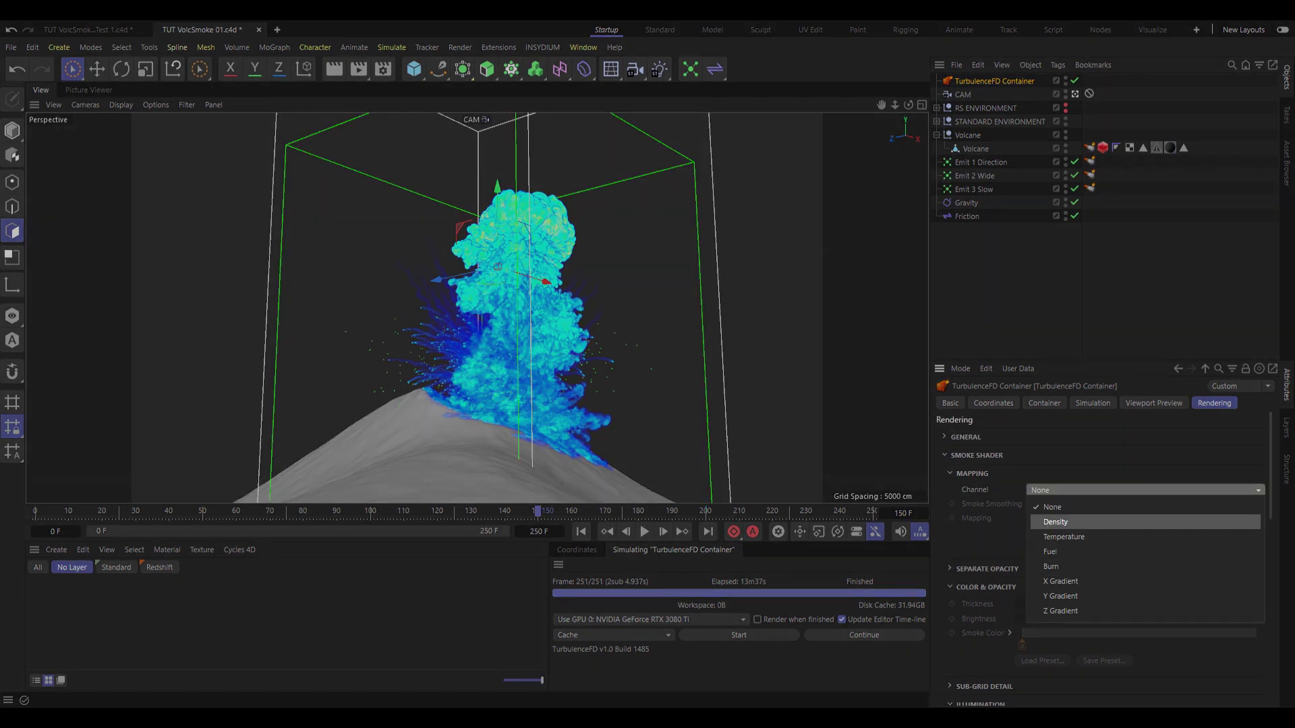
click(1049, 522)
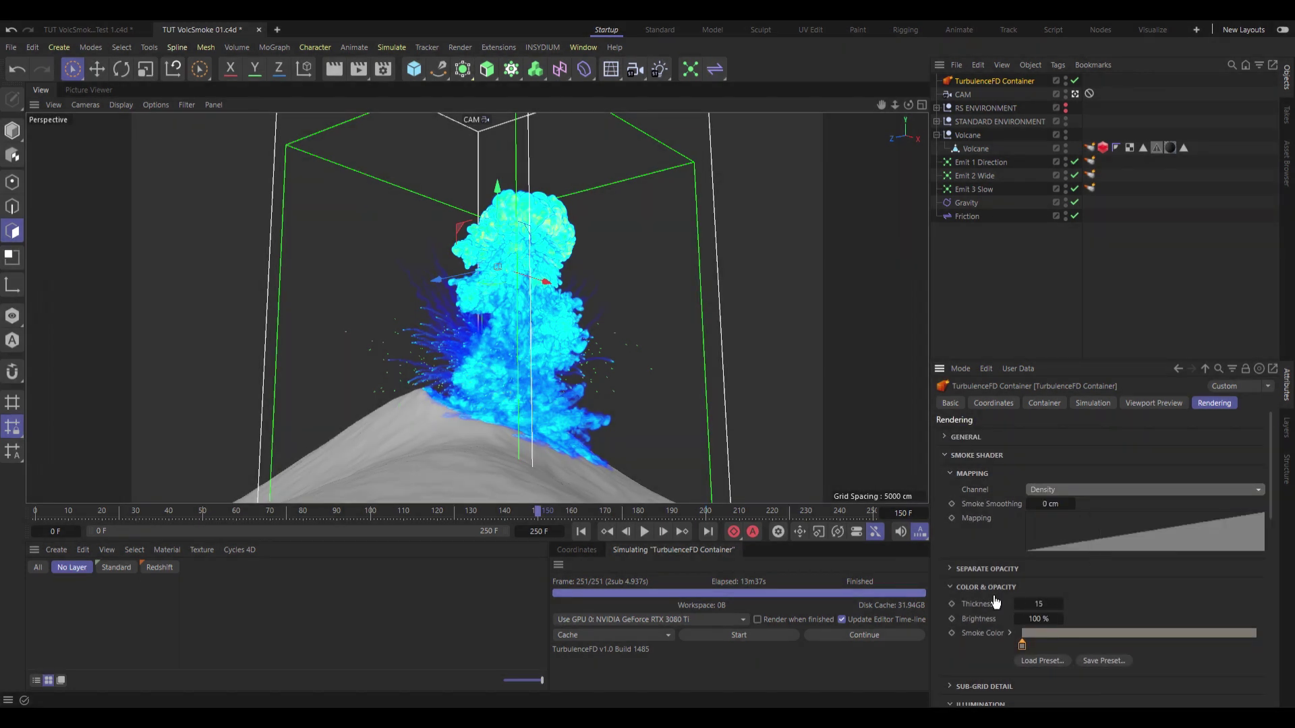
key(shift+r)
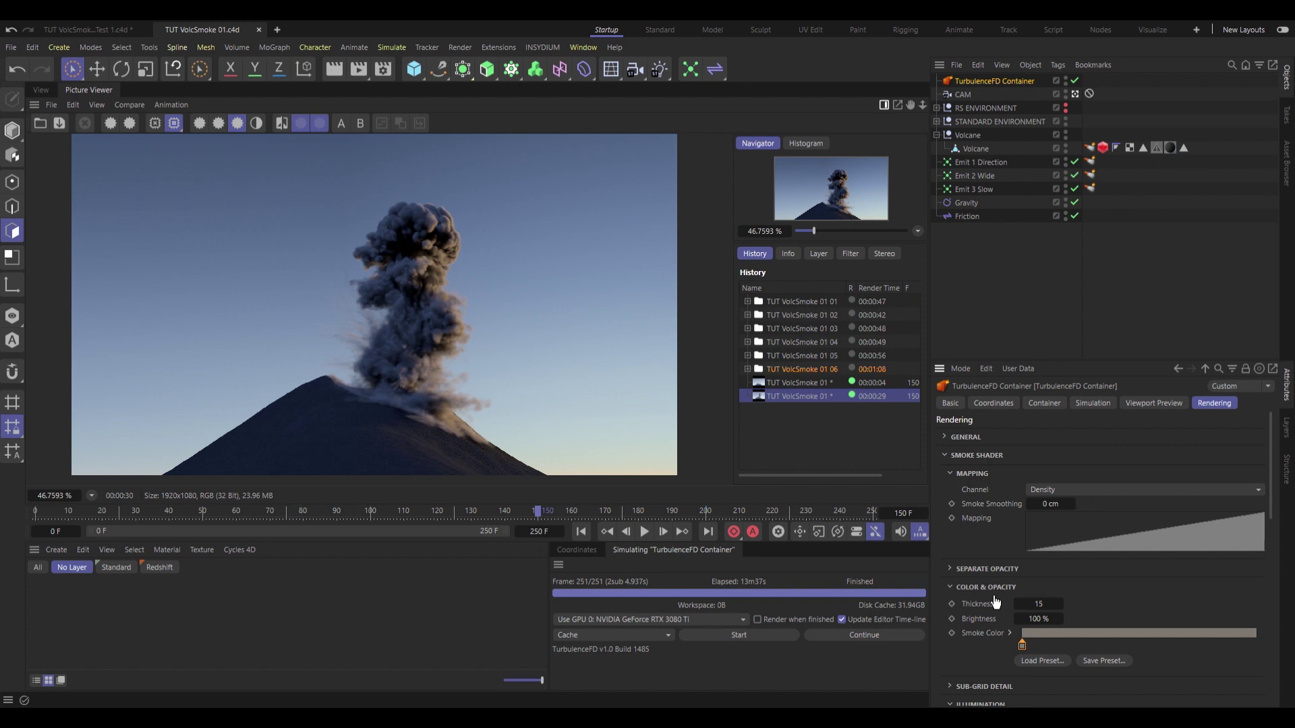
Edit the Smoke Mapping curve and compare the new render with the previous one
click(40, 90)
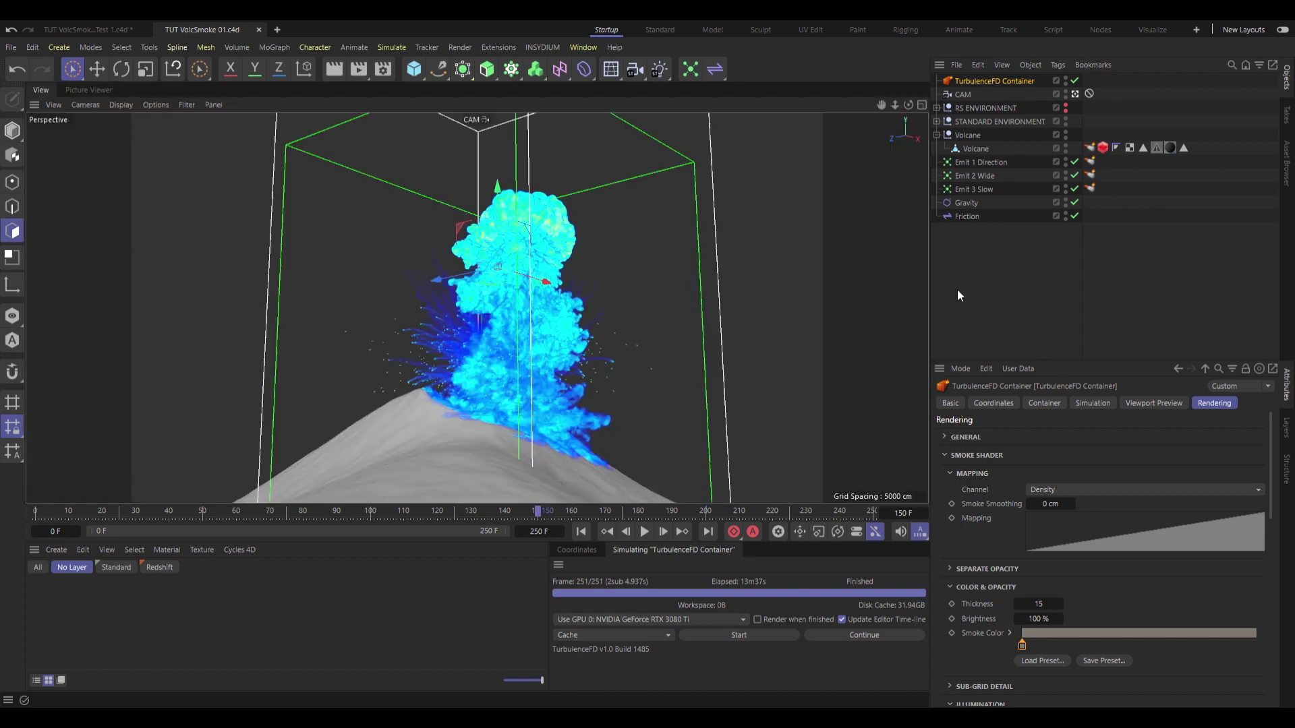
double_click(1073, 543)
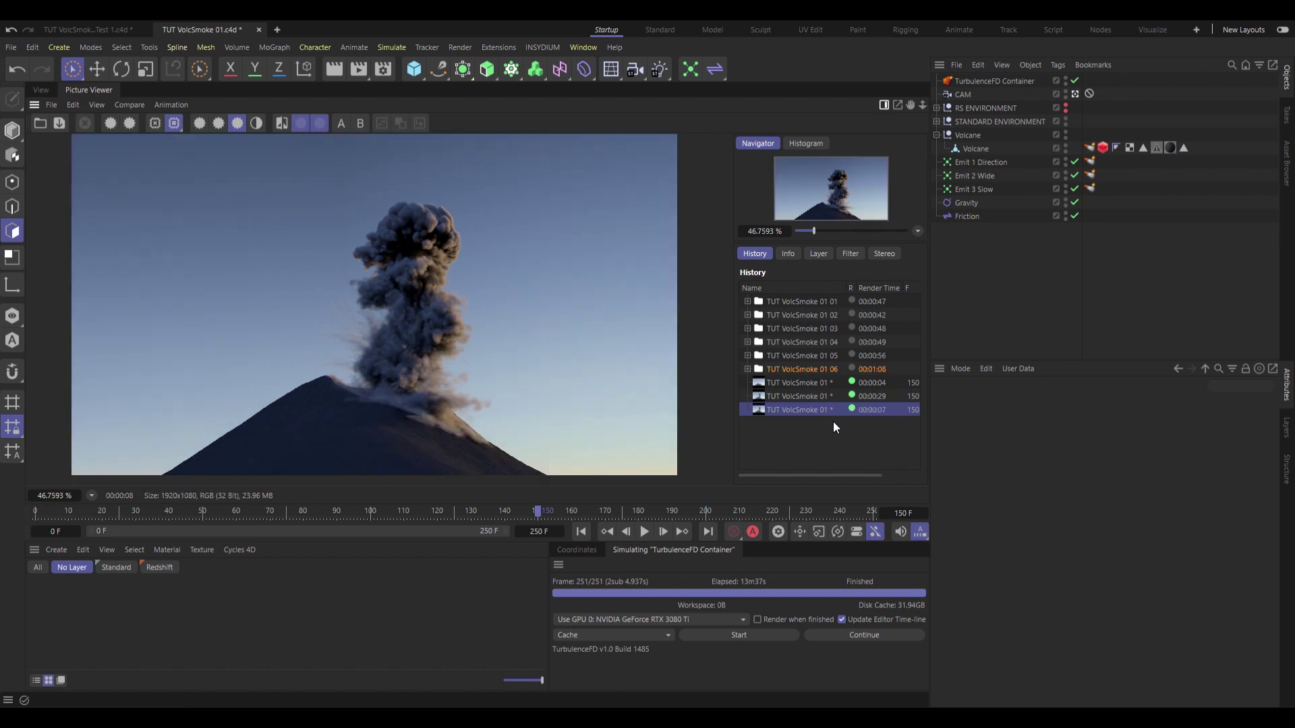
click(811, 396)
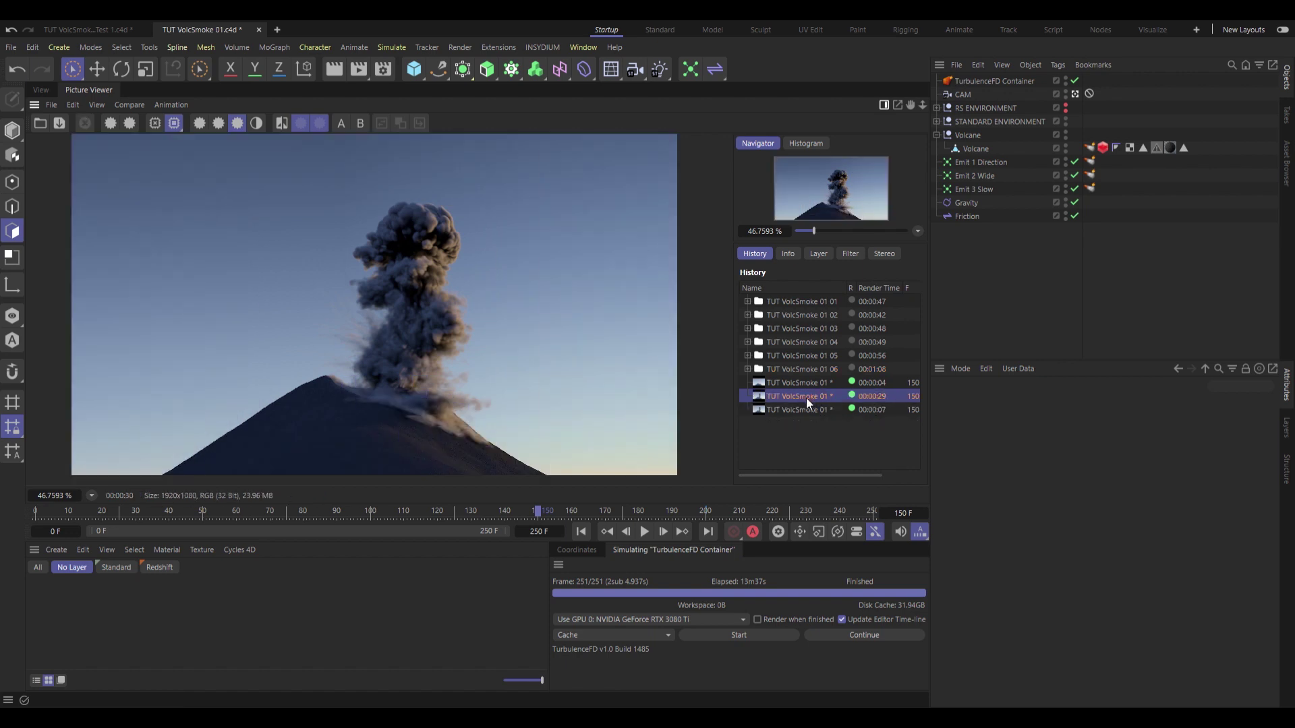
Set the Smoke Color gradient knot to H 25, S 25, V 45
click(812, 409)
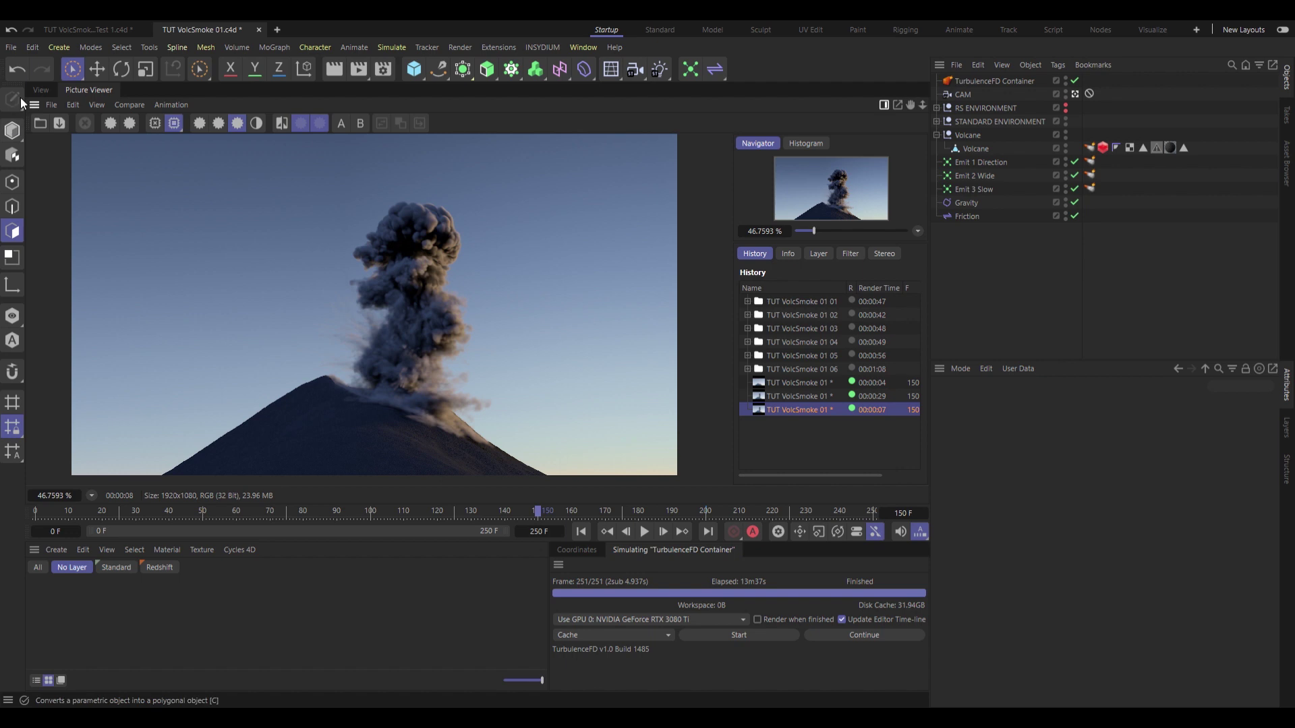
click(41, 90)
click(985, 81)
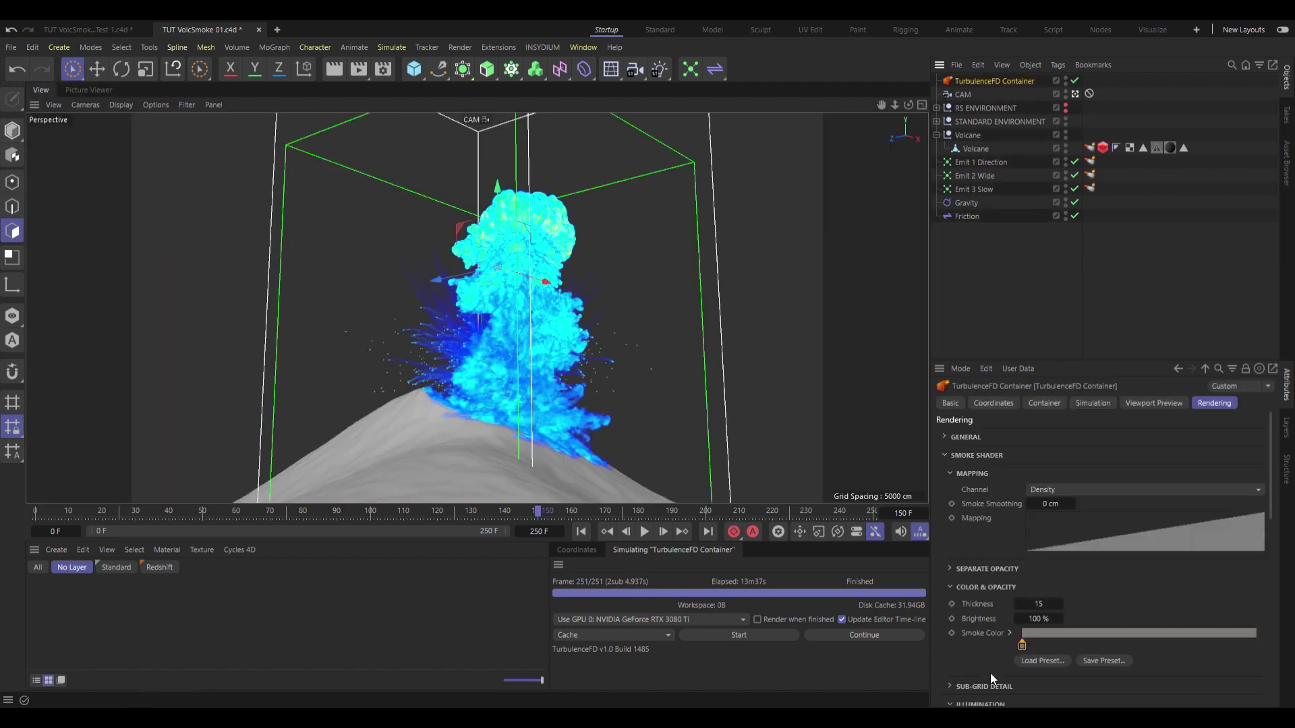
scroll(992, 678, down, 3)
double_click(1021, 561)
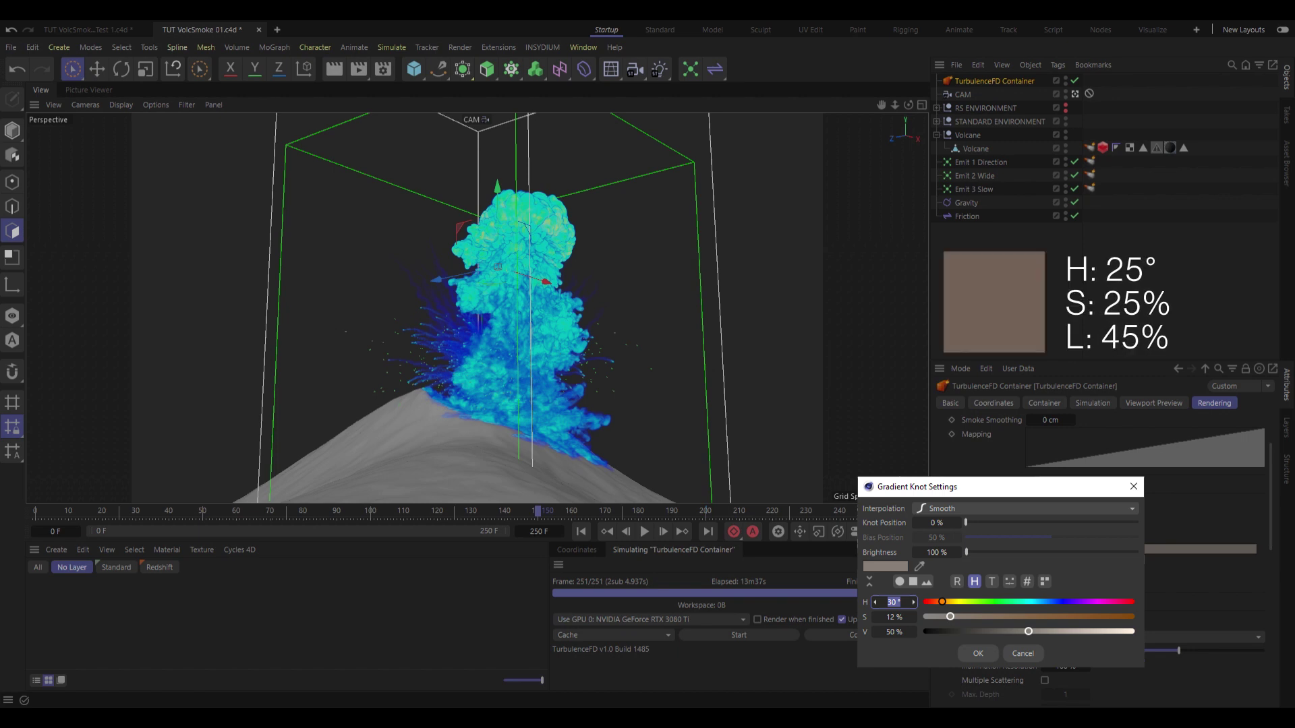
text(25)
key(Tab)
text(25)
key(Tab)
text(45)
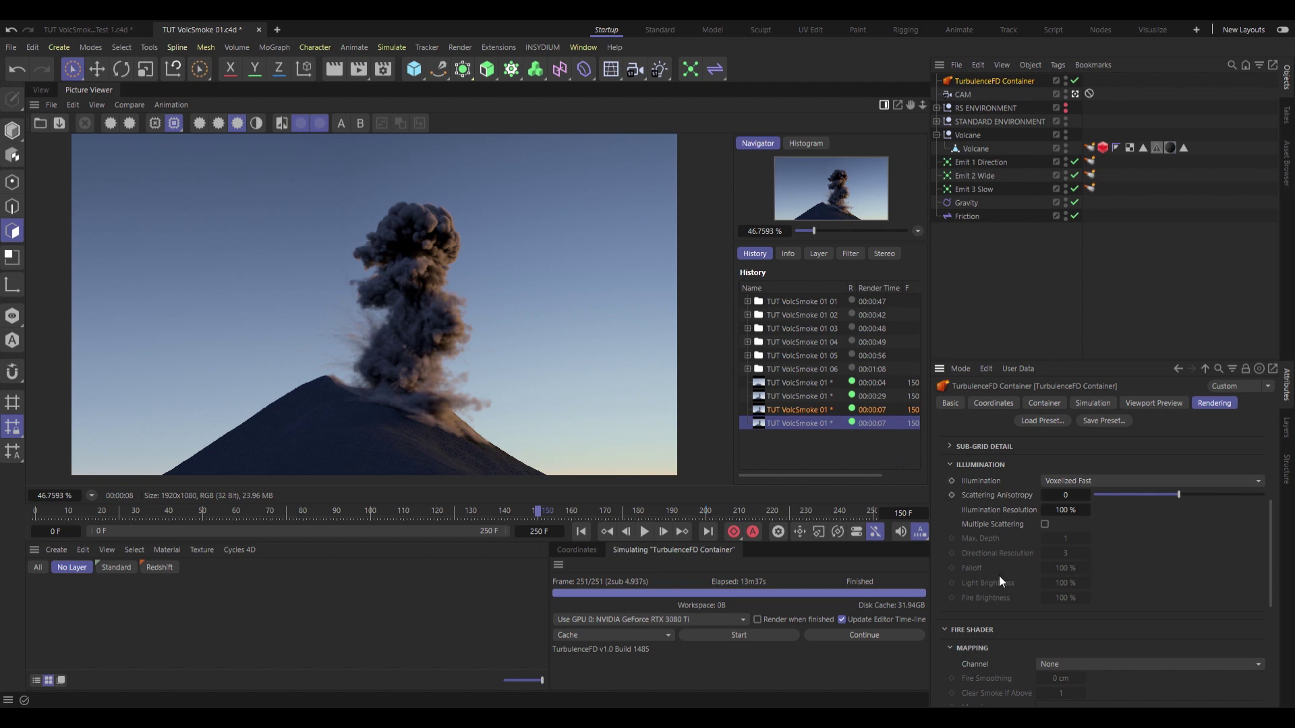
Enable Multiple Scattering with Max. Depth 2, render, then render again at 50% Illumination Resolution
click(1043, 524)
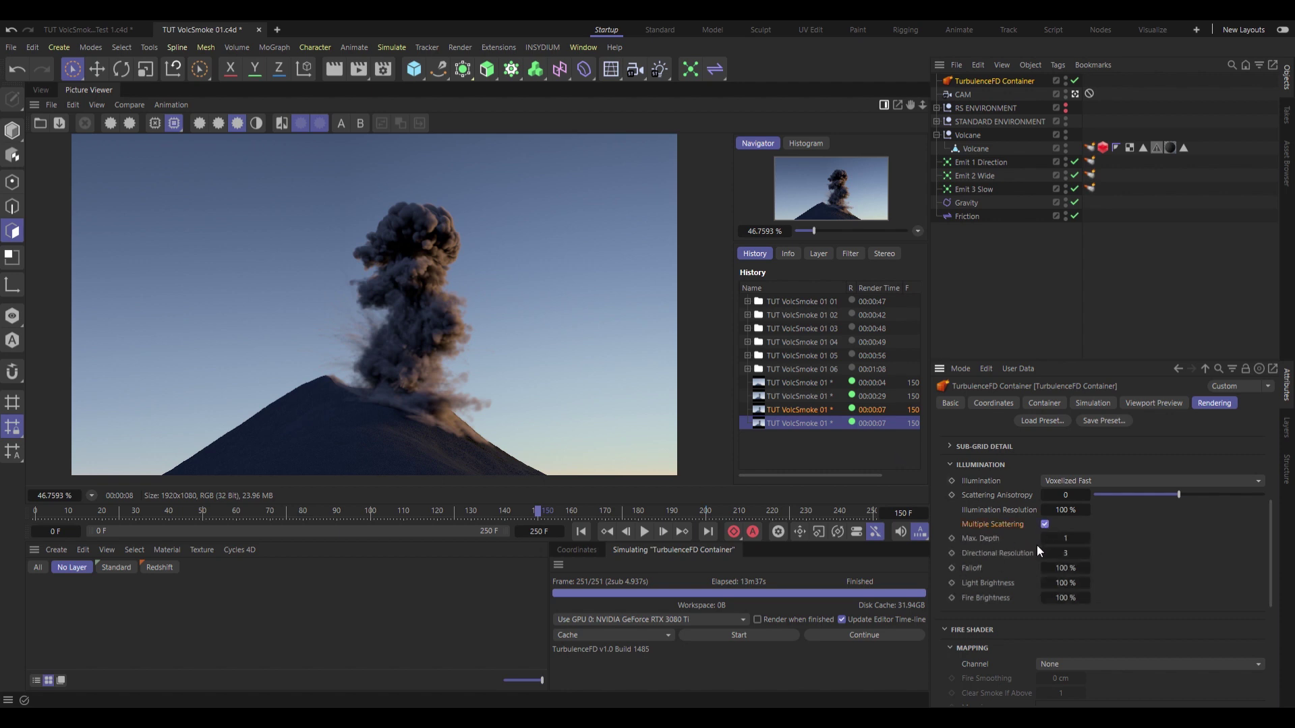
click(1070, 539)
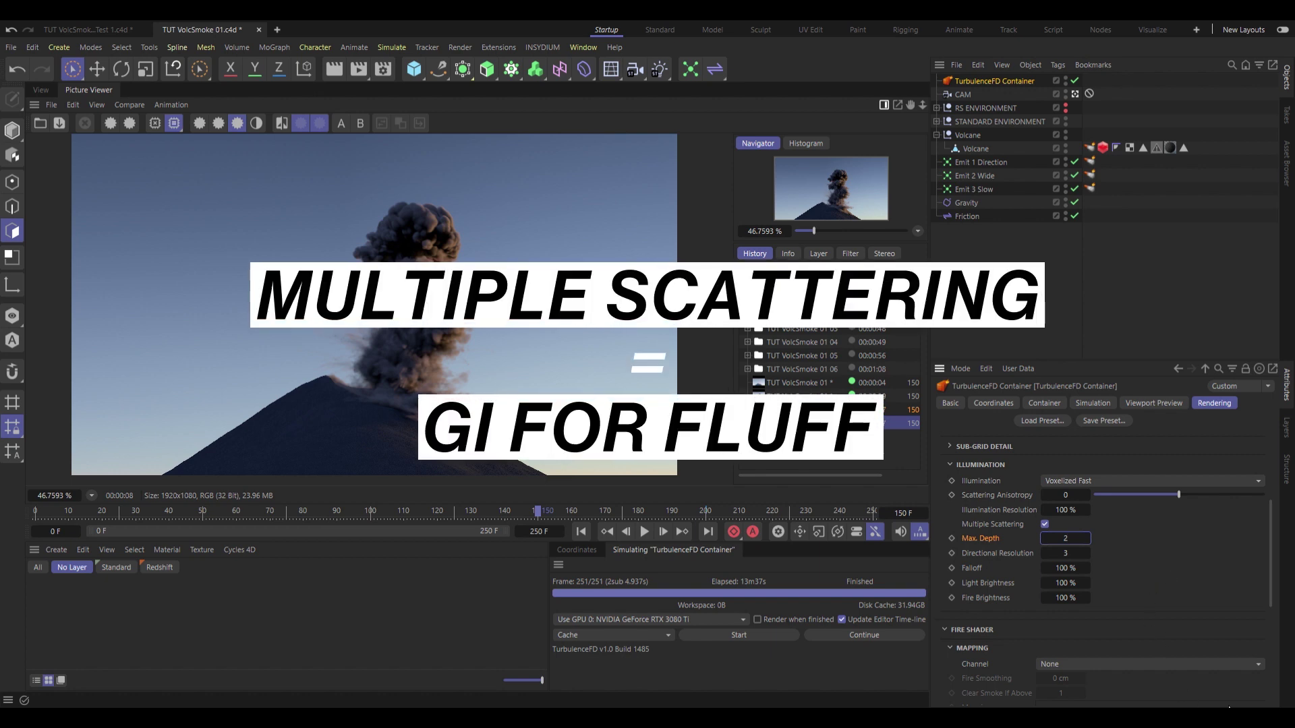
key(shift+r)
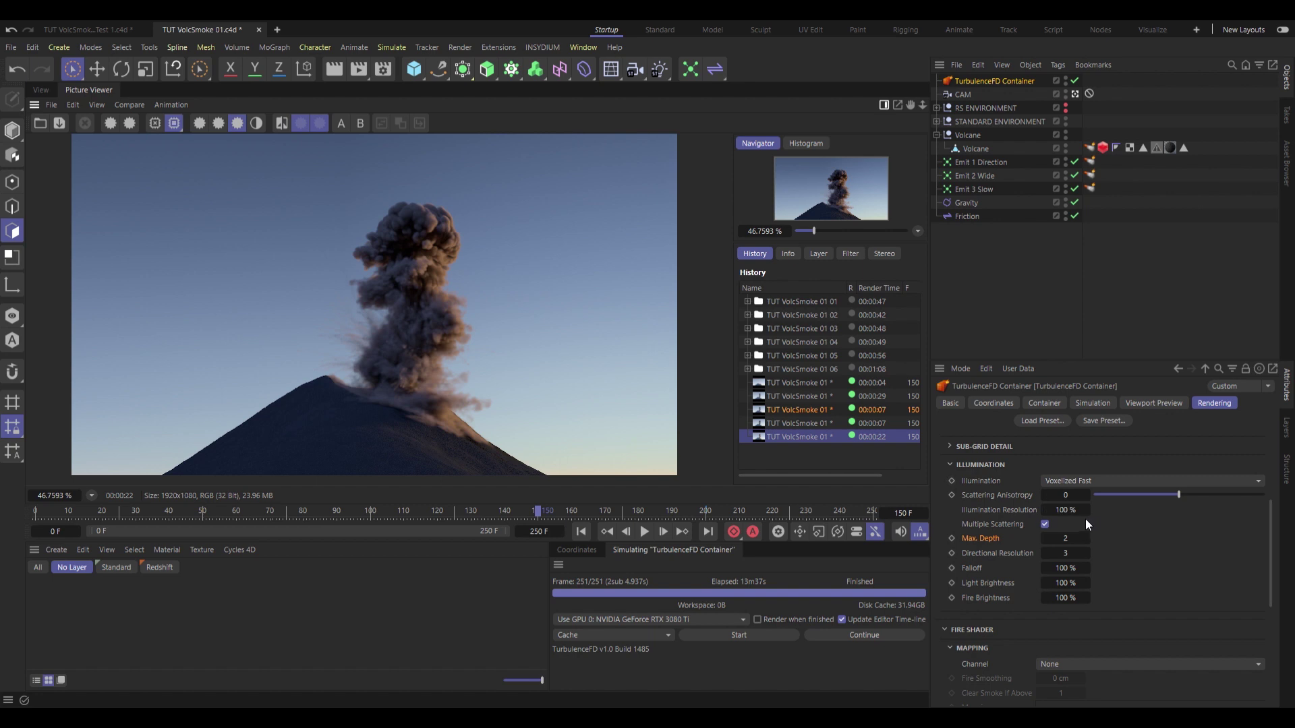
click(1064, 511)
key(shift+r)
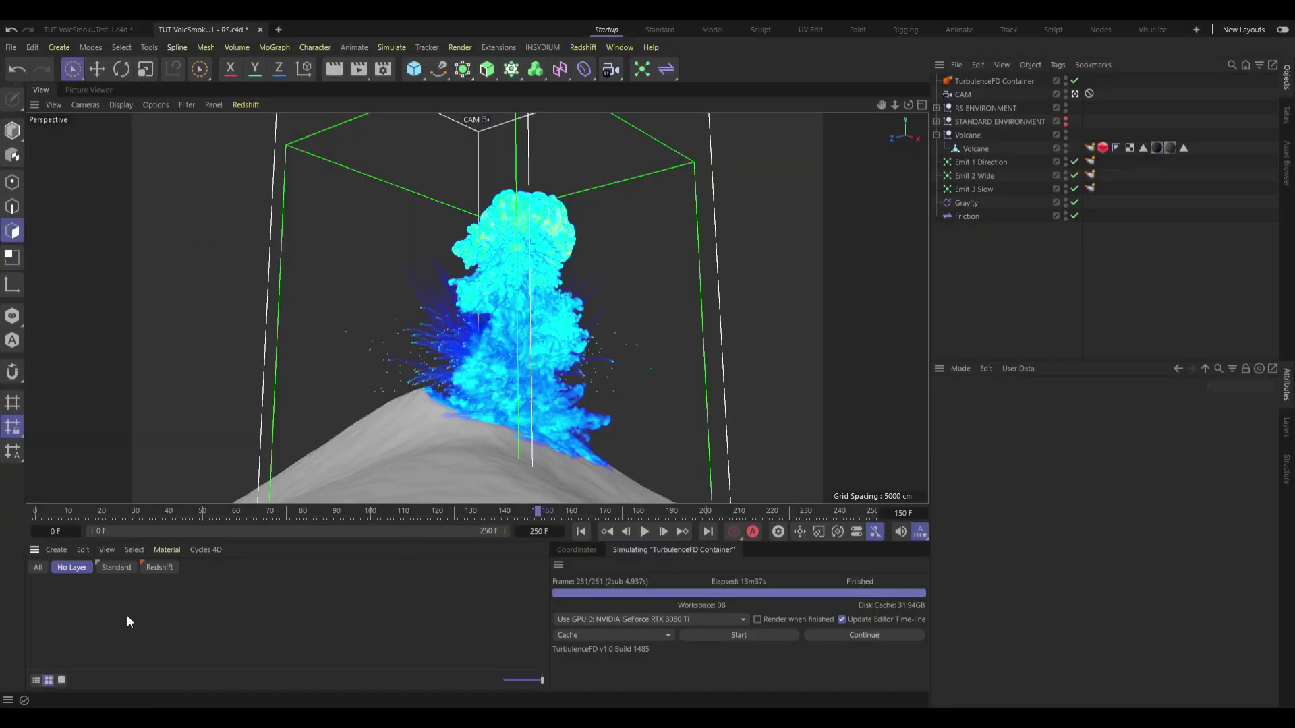
Create a Redshift RS Volume material and assign it to the TurbulenceFD Container
click(47, 550)
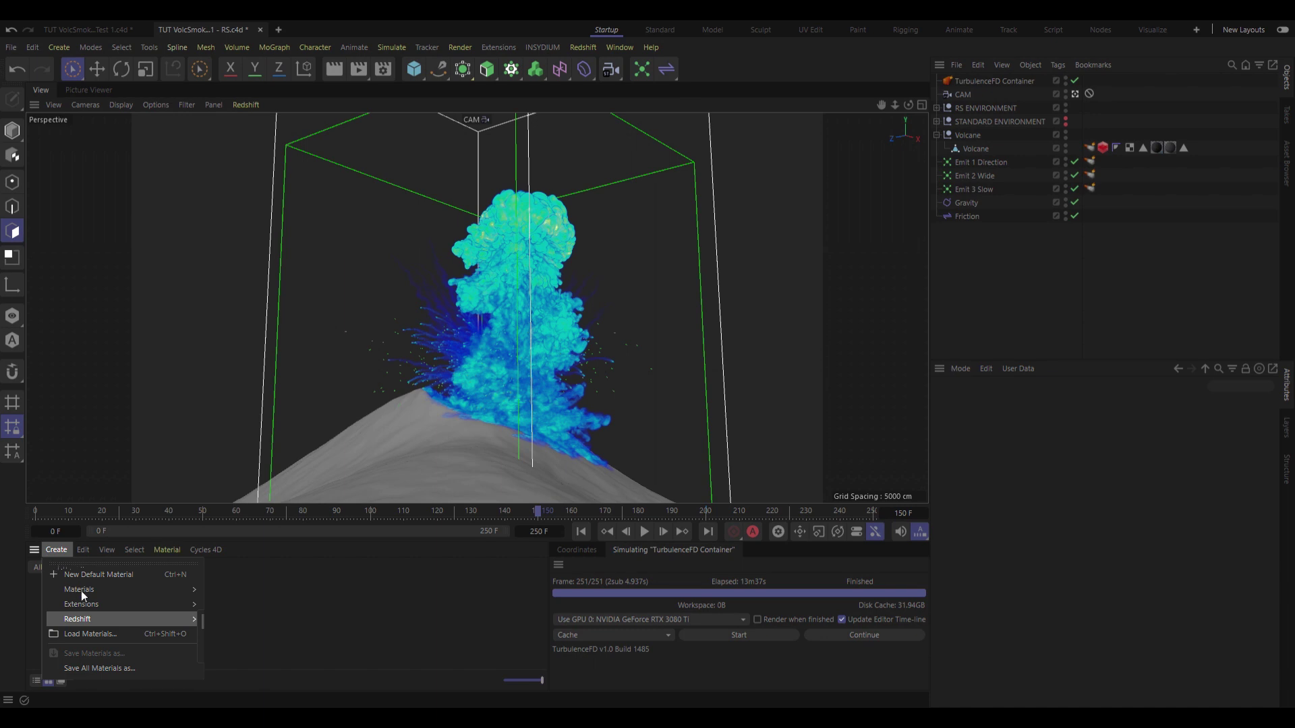
mouse_move(100, 619)
mouse_move(223, 627)
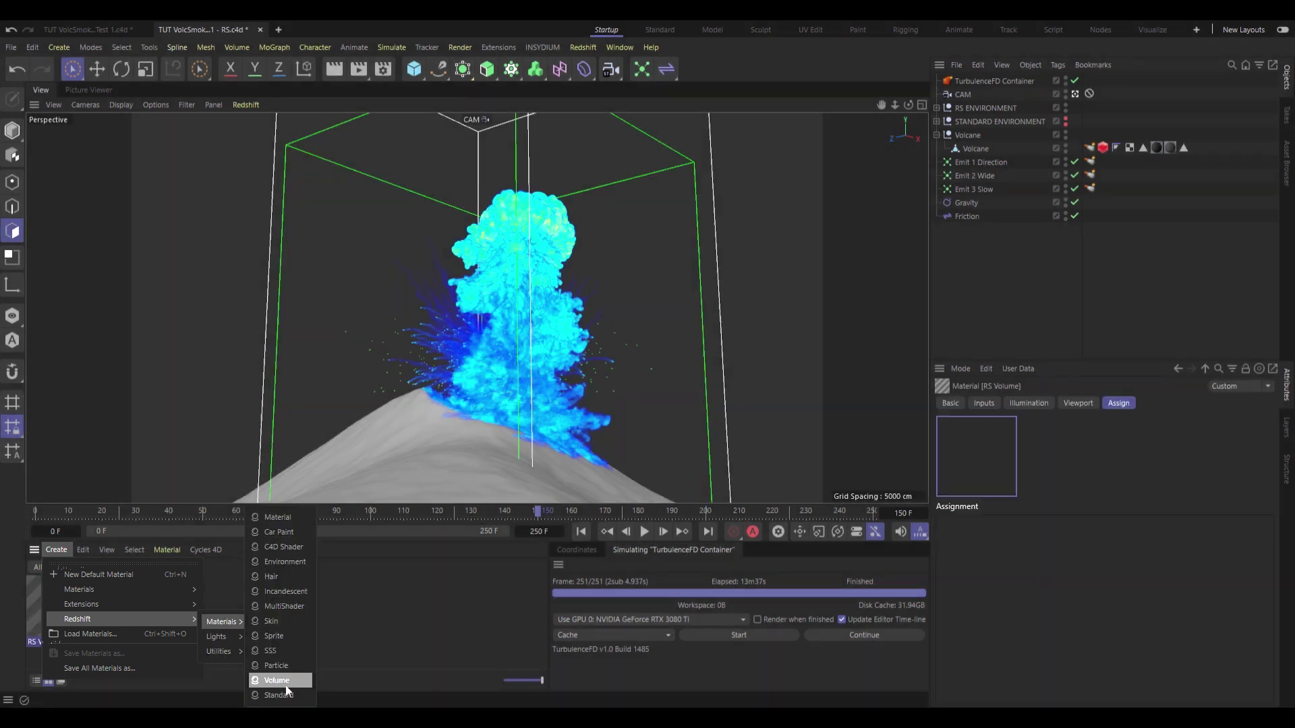
click(291, 680)
drag(57, 605, 998, 80)
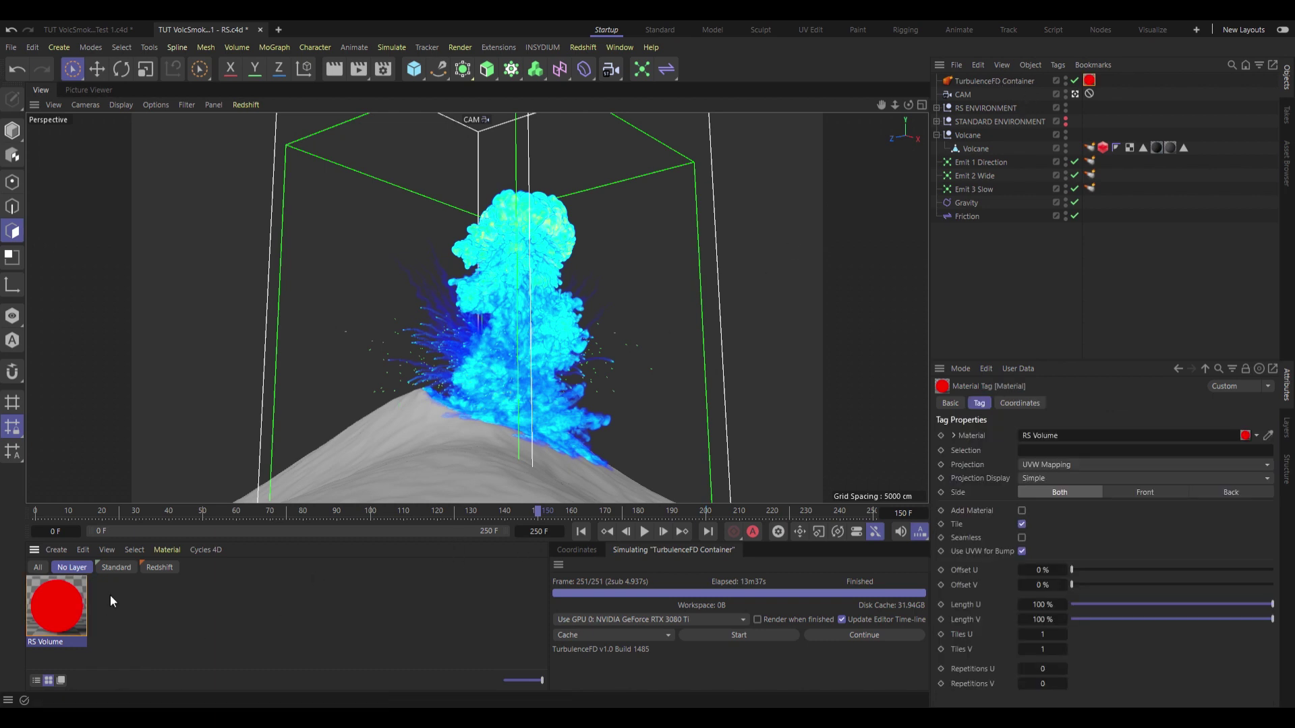
Set the RS Volume node's Scatter Channel preset to TurbulenceFD > Density
double_click(54, 597)
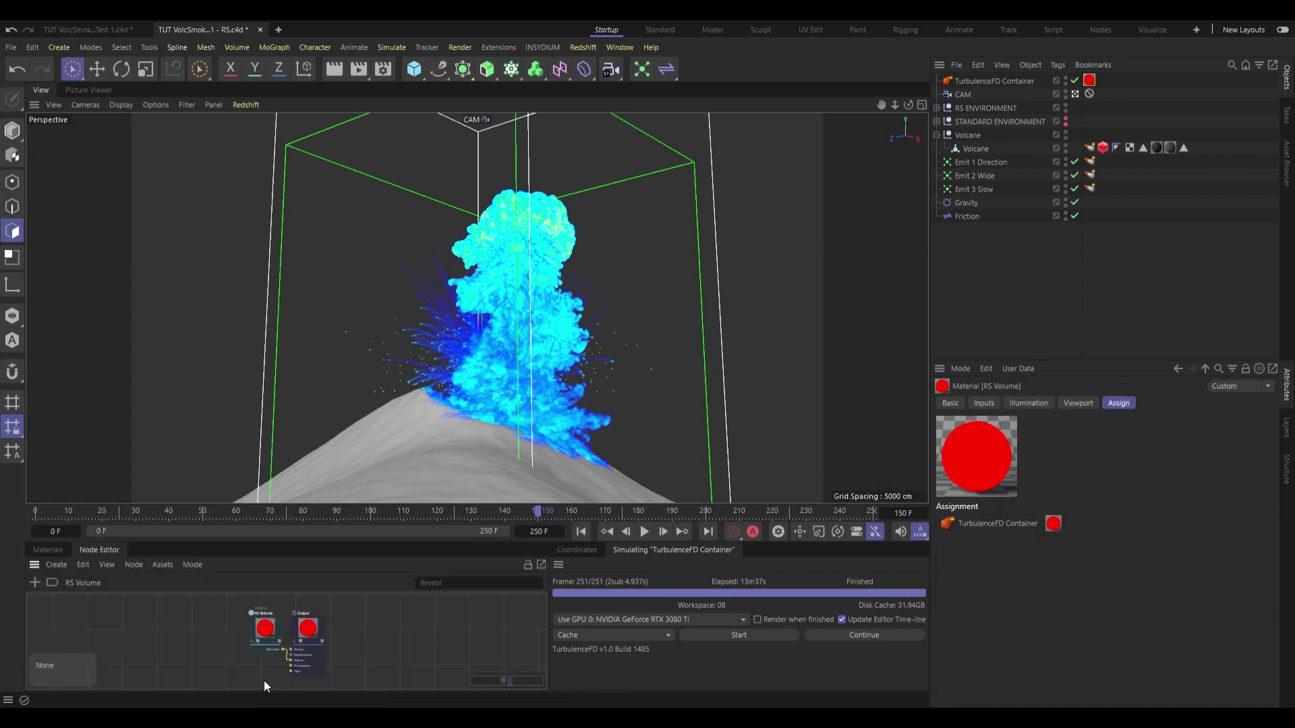
scroll(265, 686, up, 5)
key(shift+w)
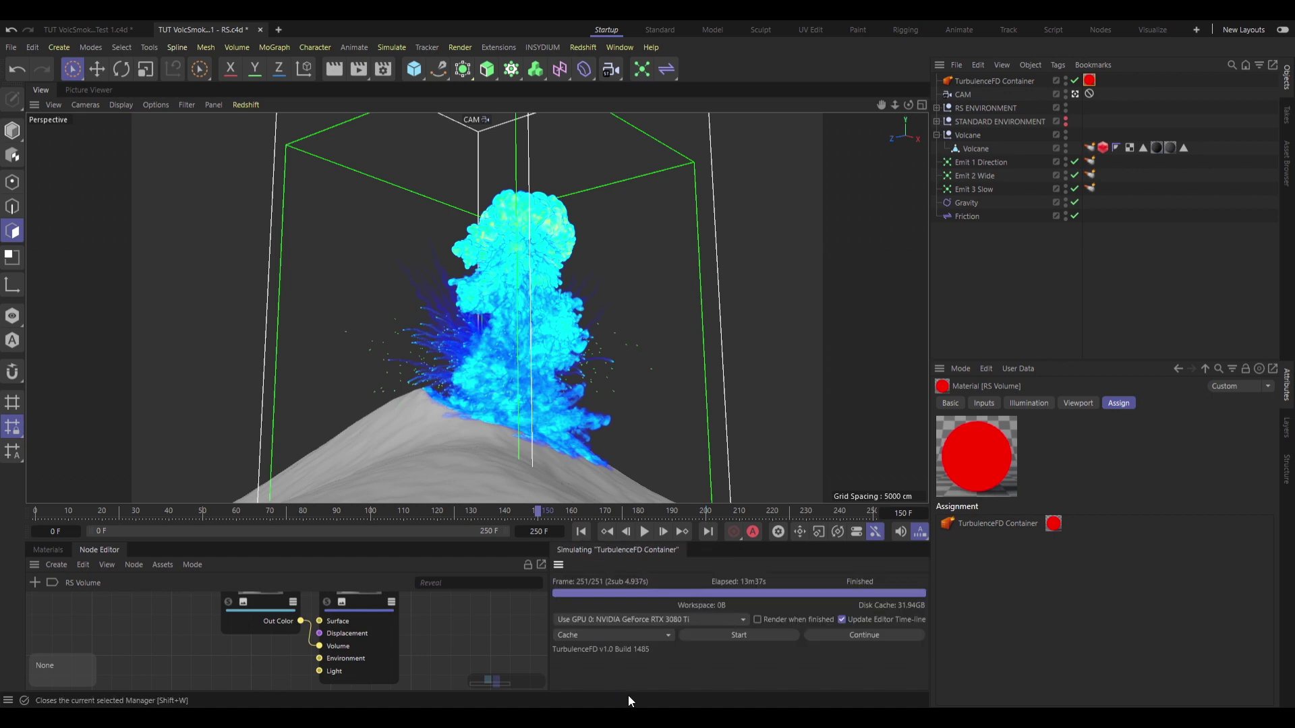
key(shift+w)
drag(399, 579, 450, 644)
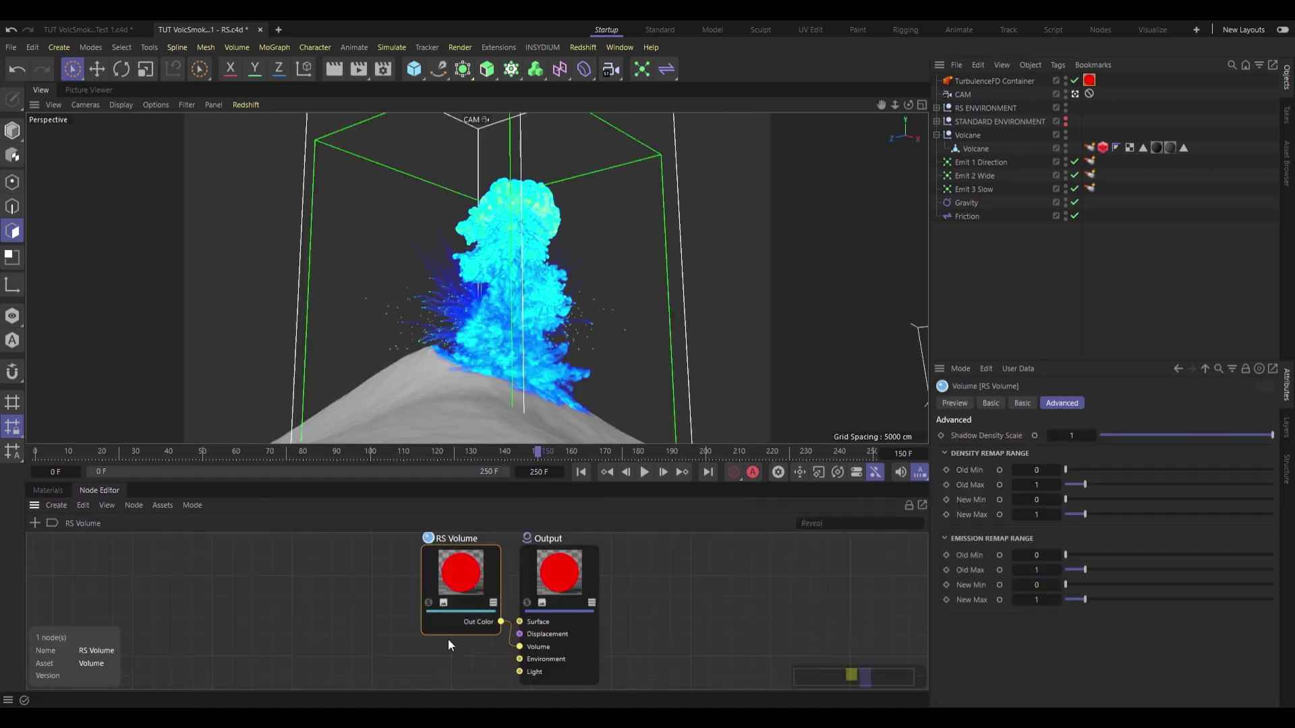
click(1022, 403)
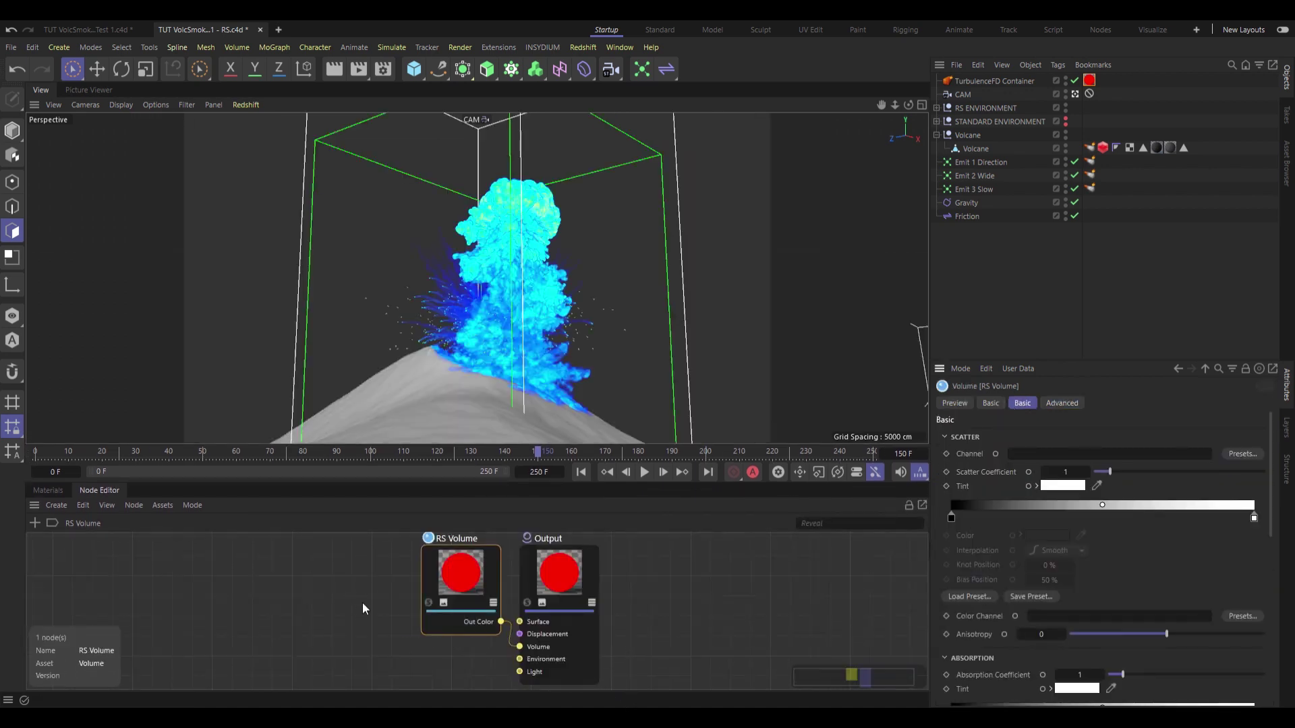
click(1237, 455)
mouse_move(1207, 495)
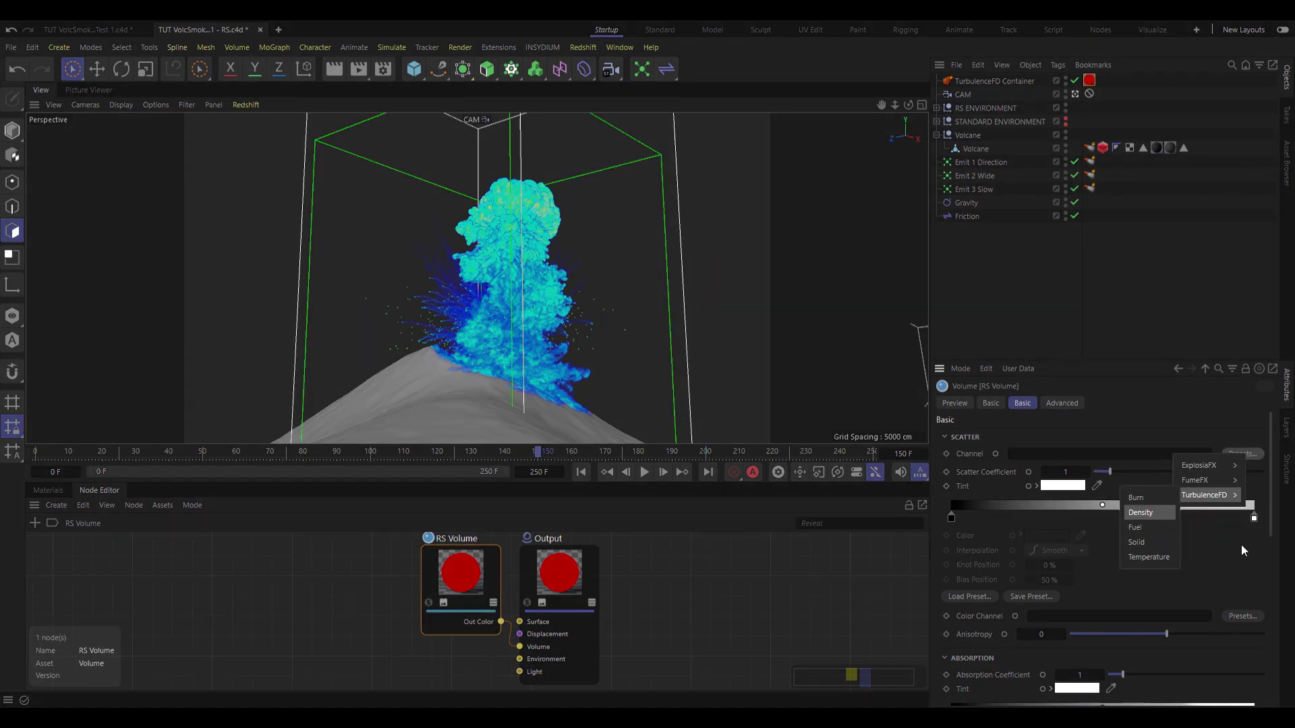
click(1146, 513)
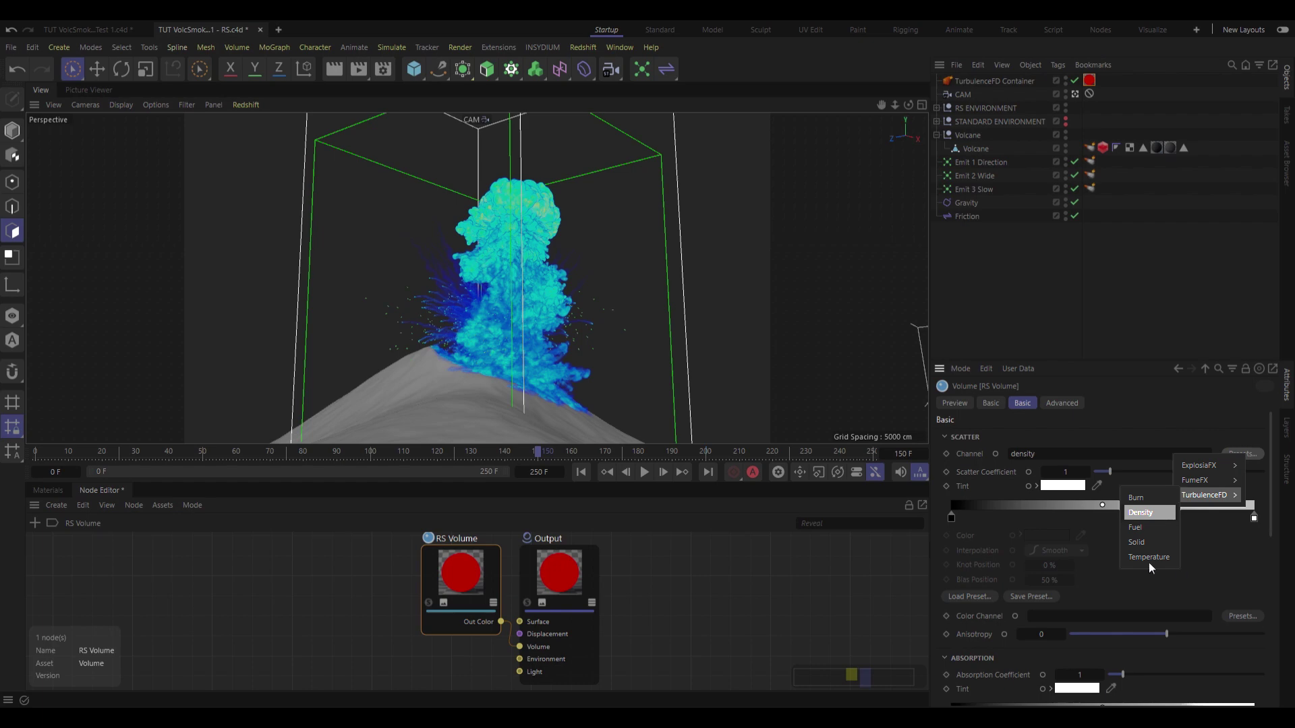
Start a Redshift preview render and set the Scatter Tint to H 25, S 25, V 45
key(shift+r)
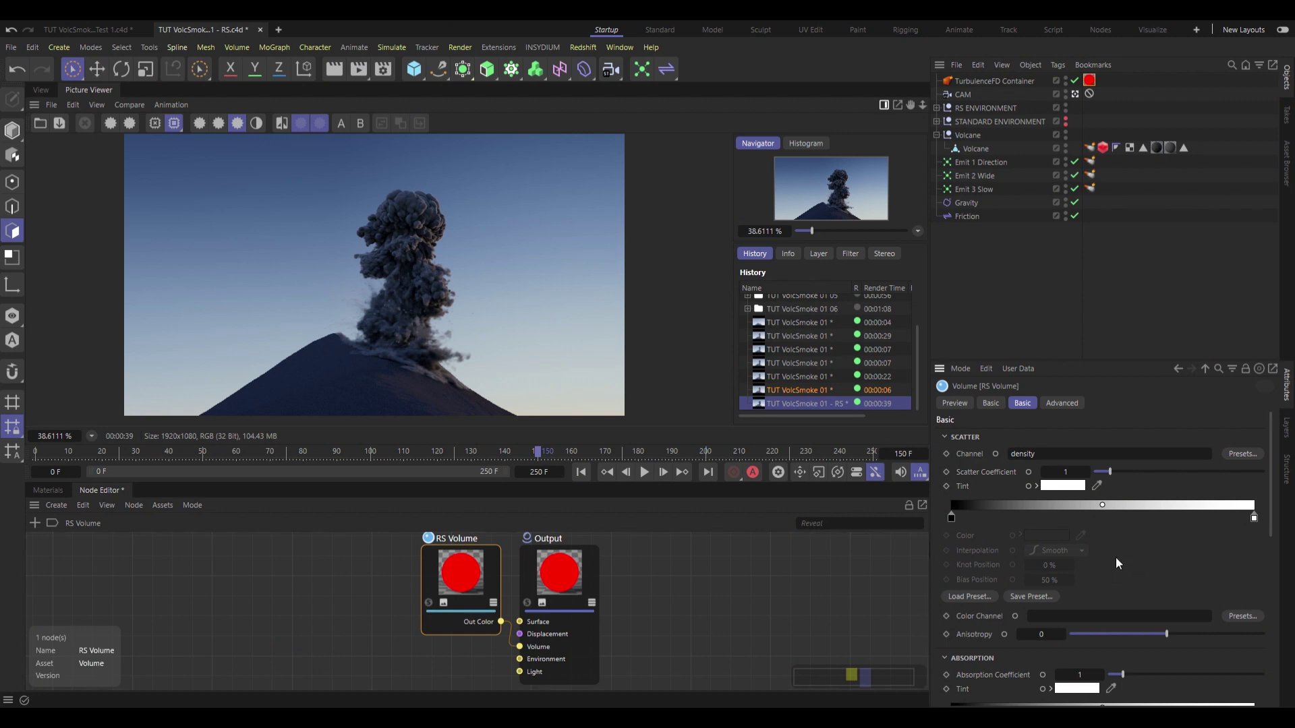
click(1051, 486)
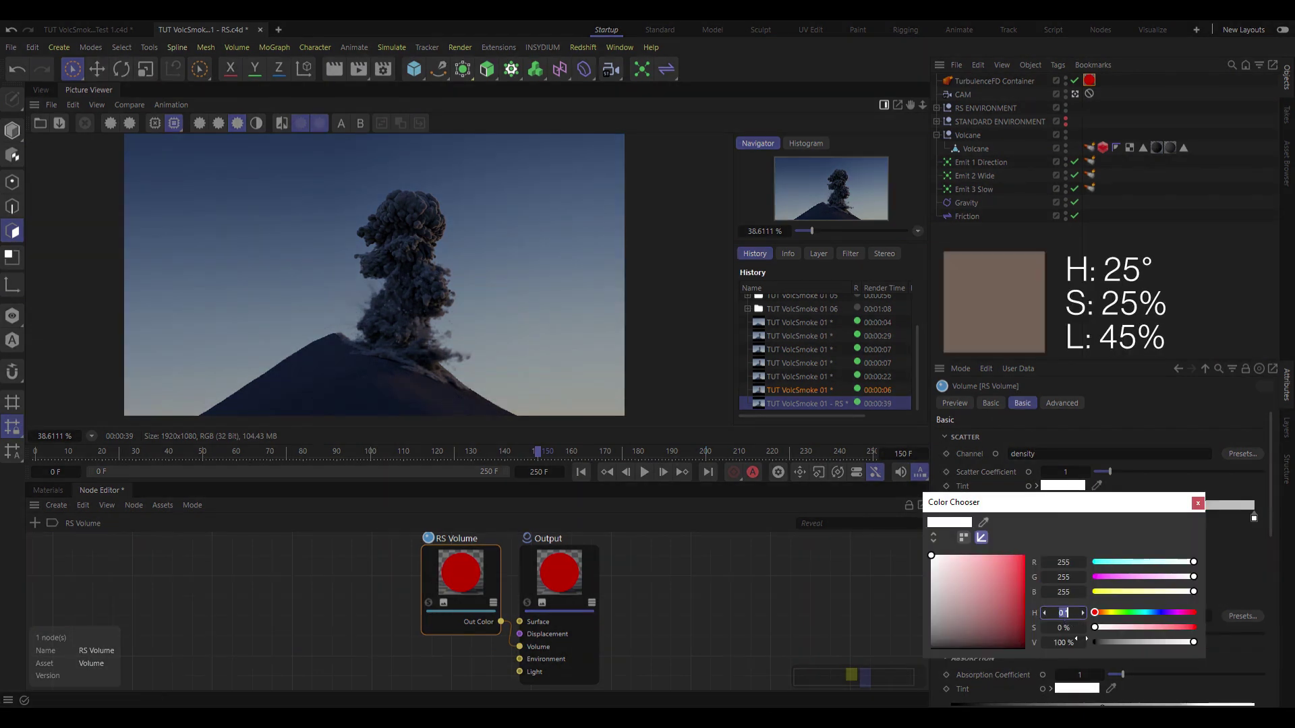
text(25)
key(Tab)
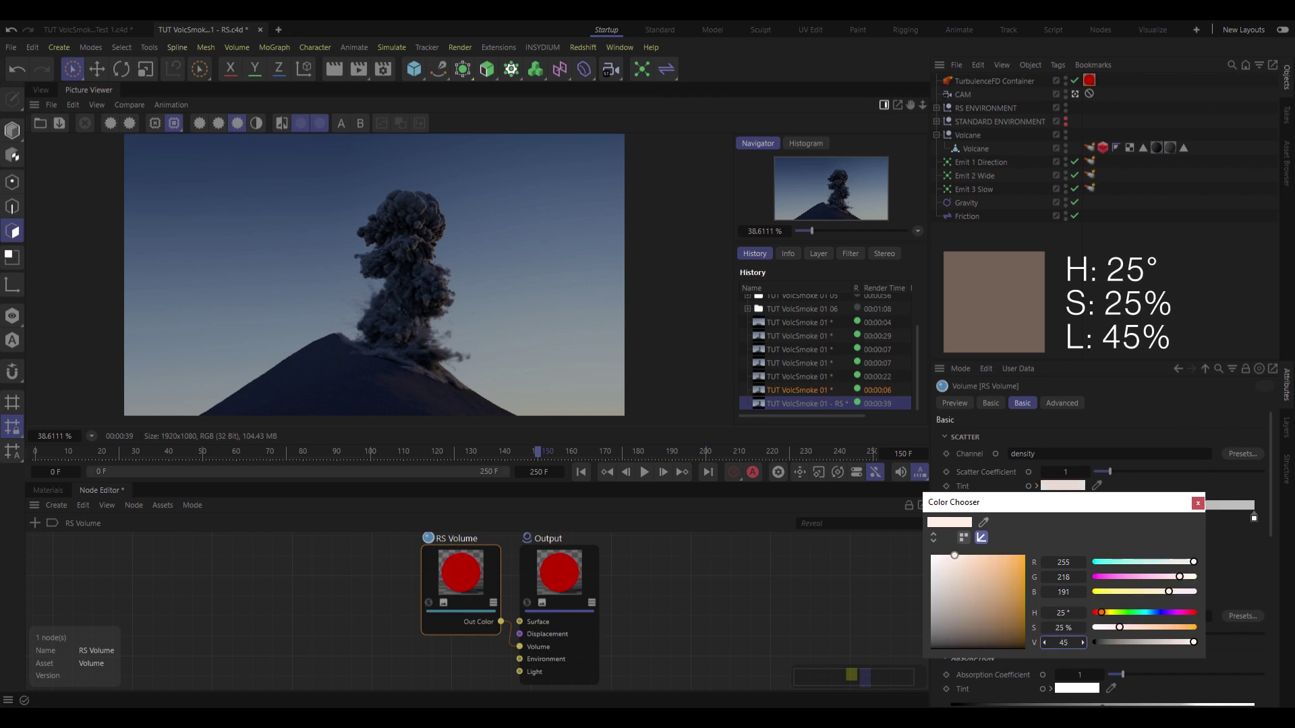
text(25)
key(Tab)
text(45)
key(Return)
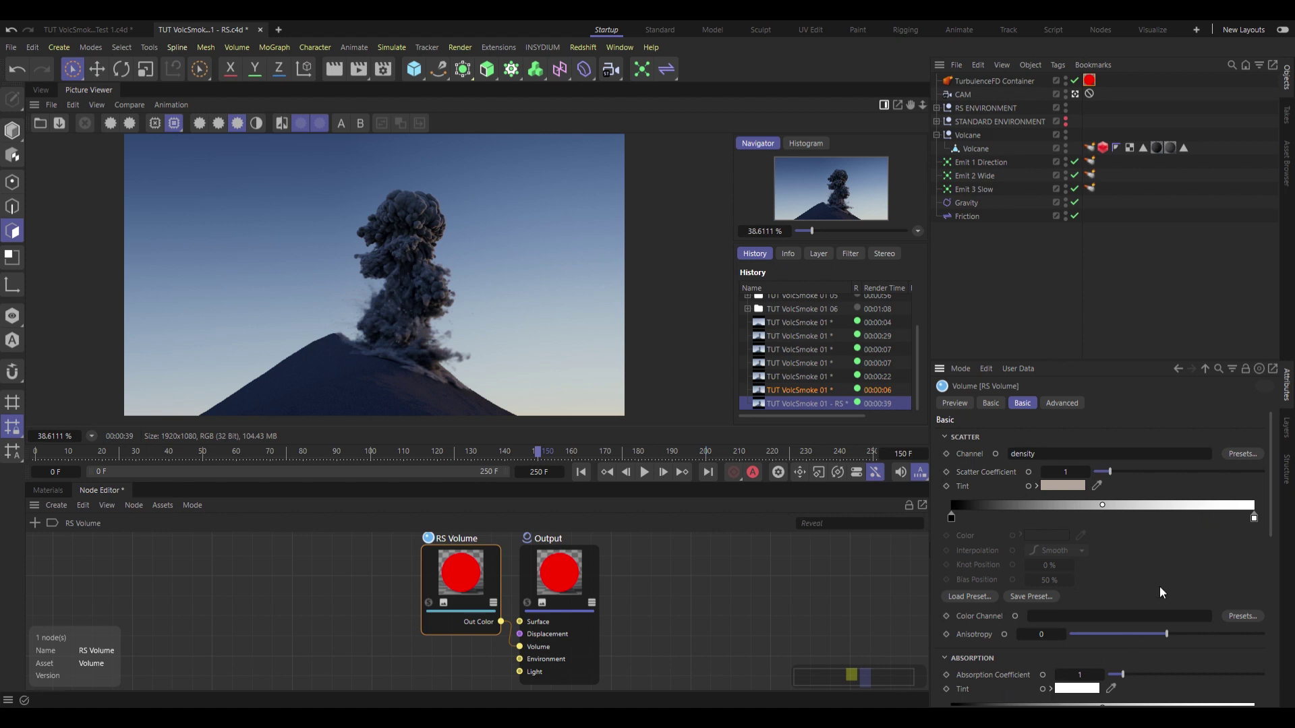
Copy the brown scatter tint onto the Absorption Tint
scroll(1132, 607, down, 1)
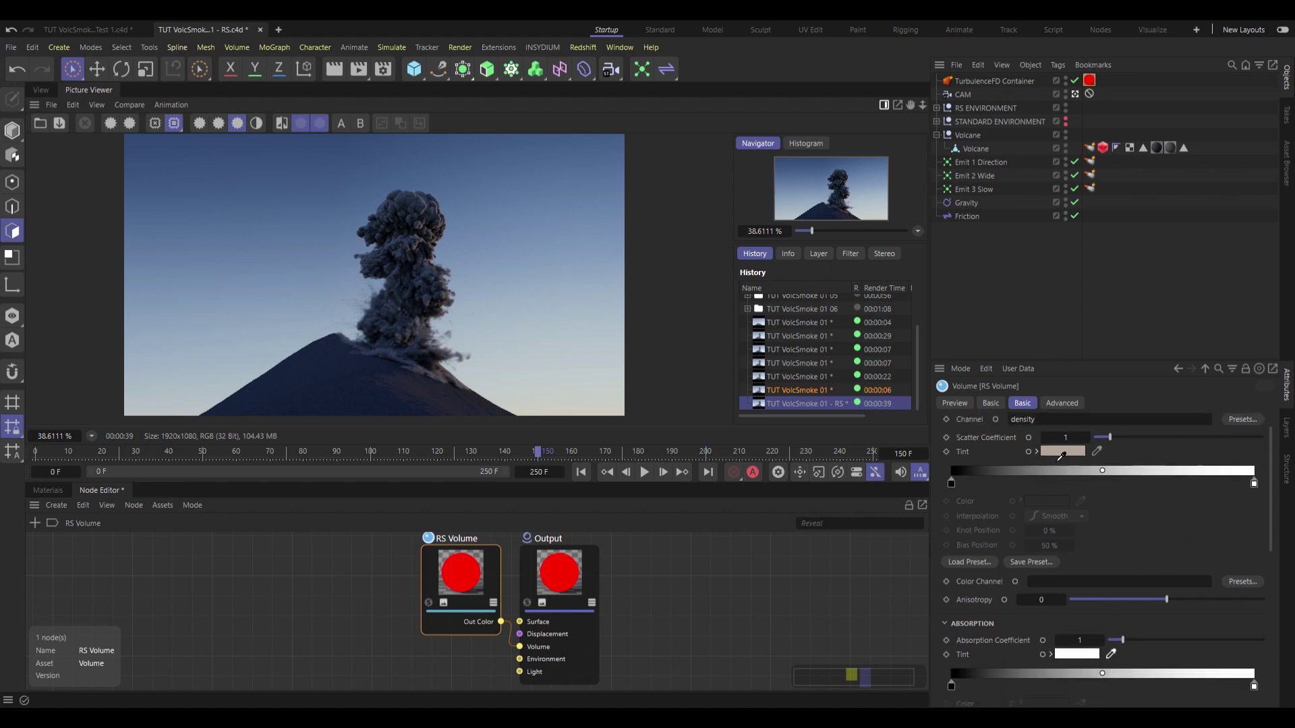
drag(1062, 451, 1077, 653)
scroll(1106, 539, down, 10)
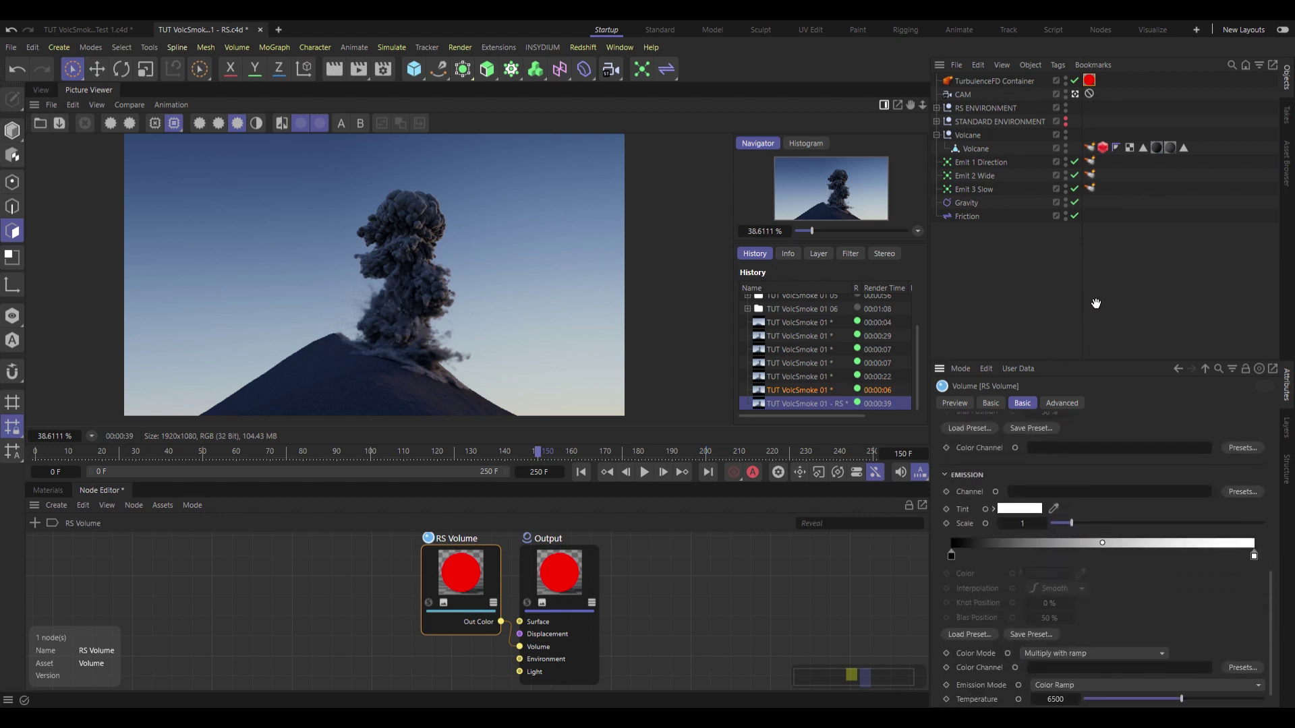
Emit from the TurbulenceFD Temperature channel in Blackbody mode and render frame 80
scroll(1226, 483, down, 1)
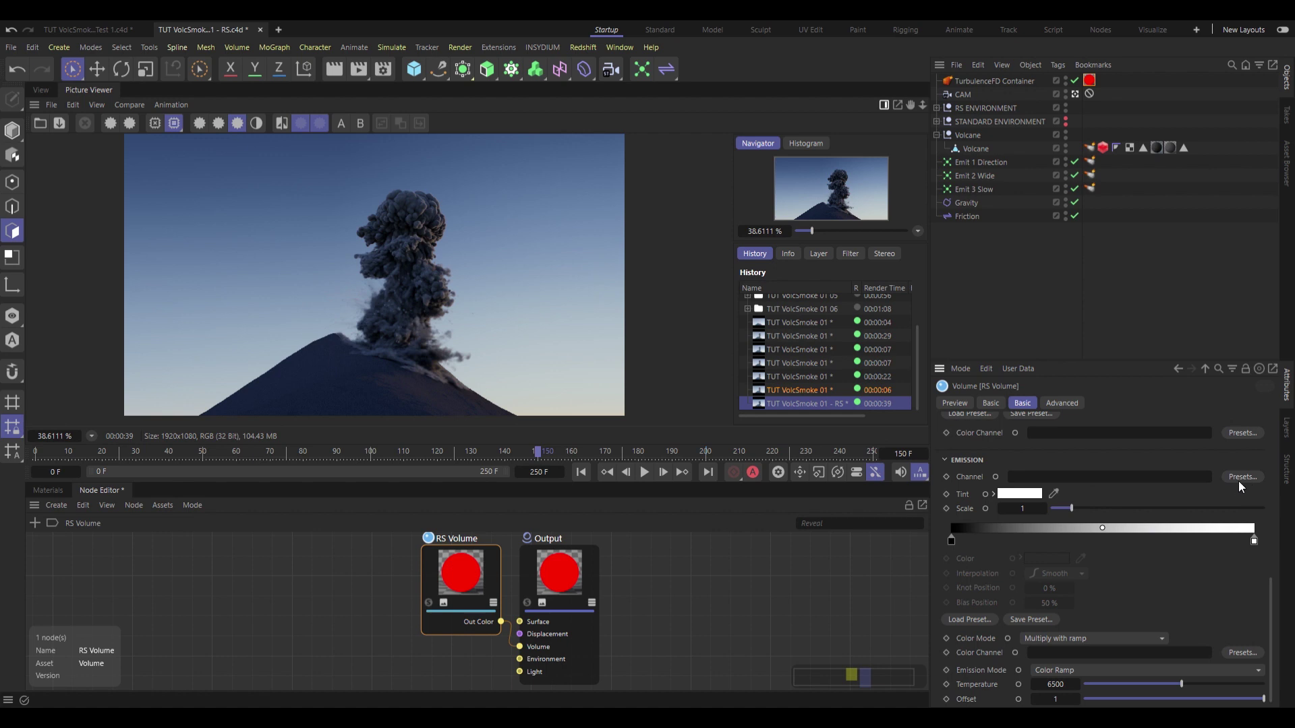
click(1234, 478)
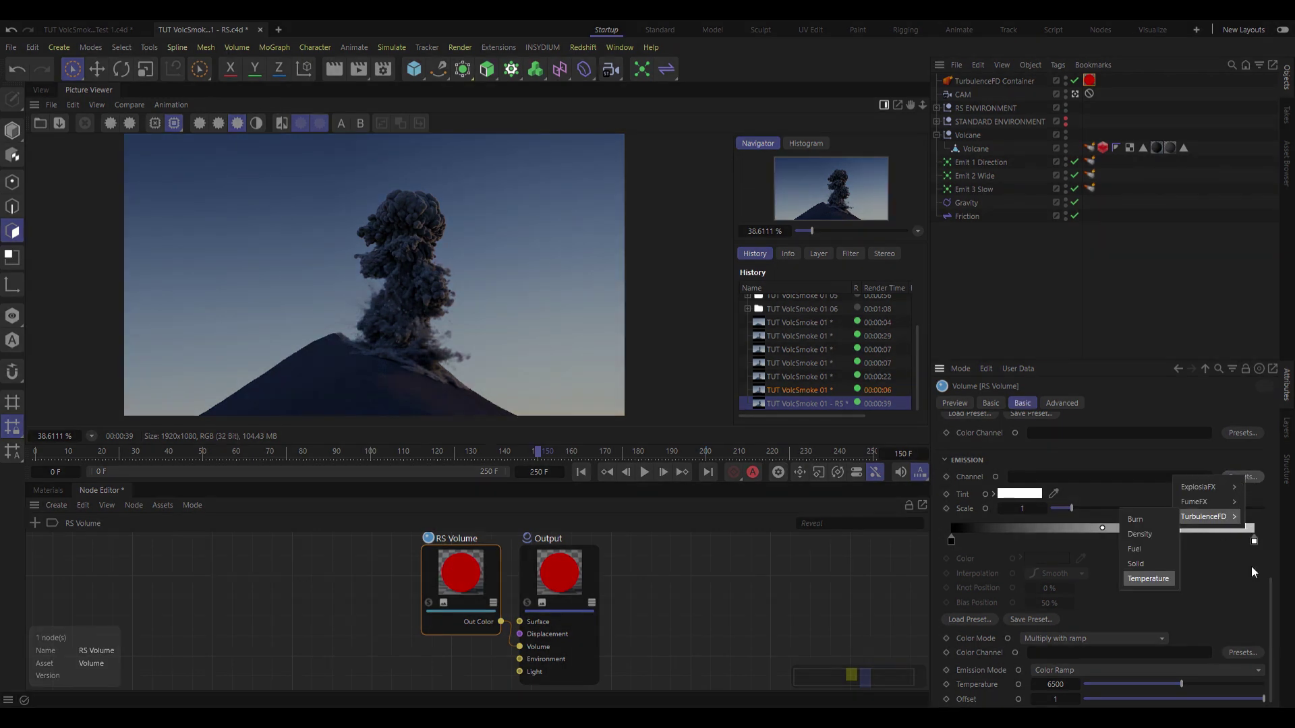
key(Return)
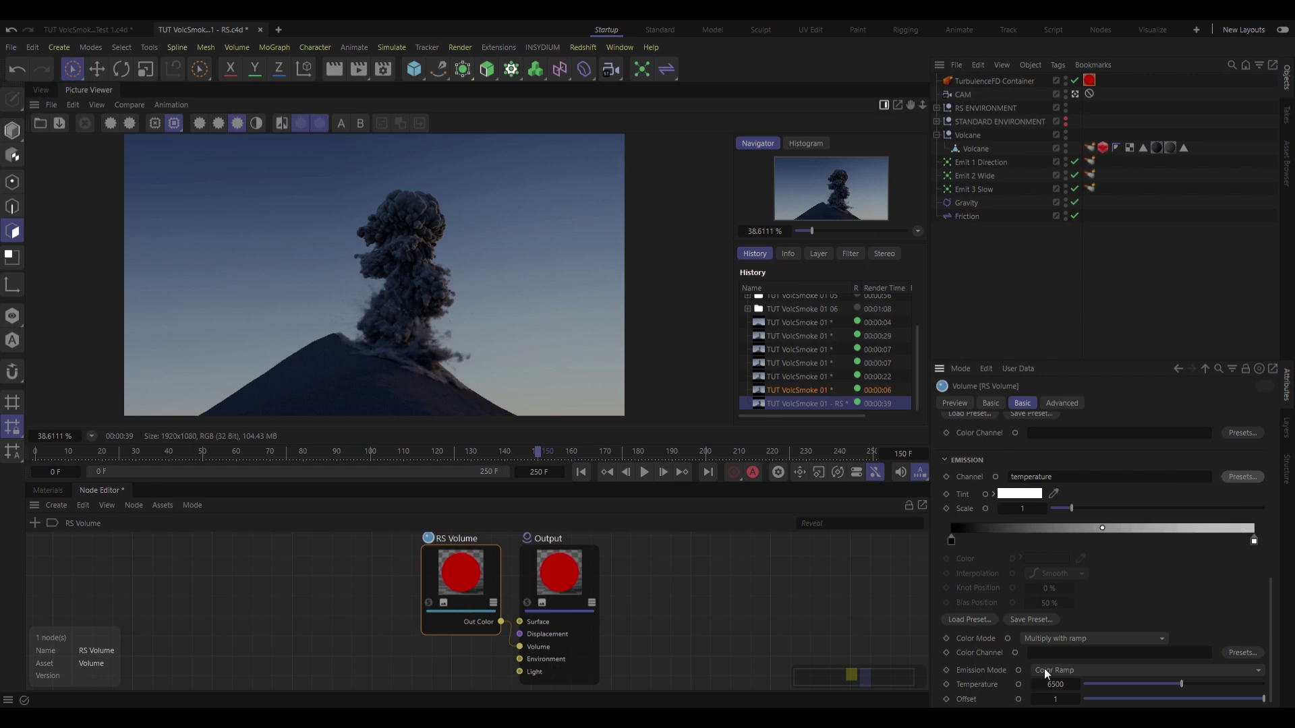
click(1066, 670)
click(1067, 639)
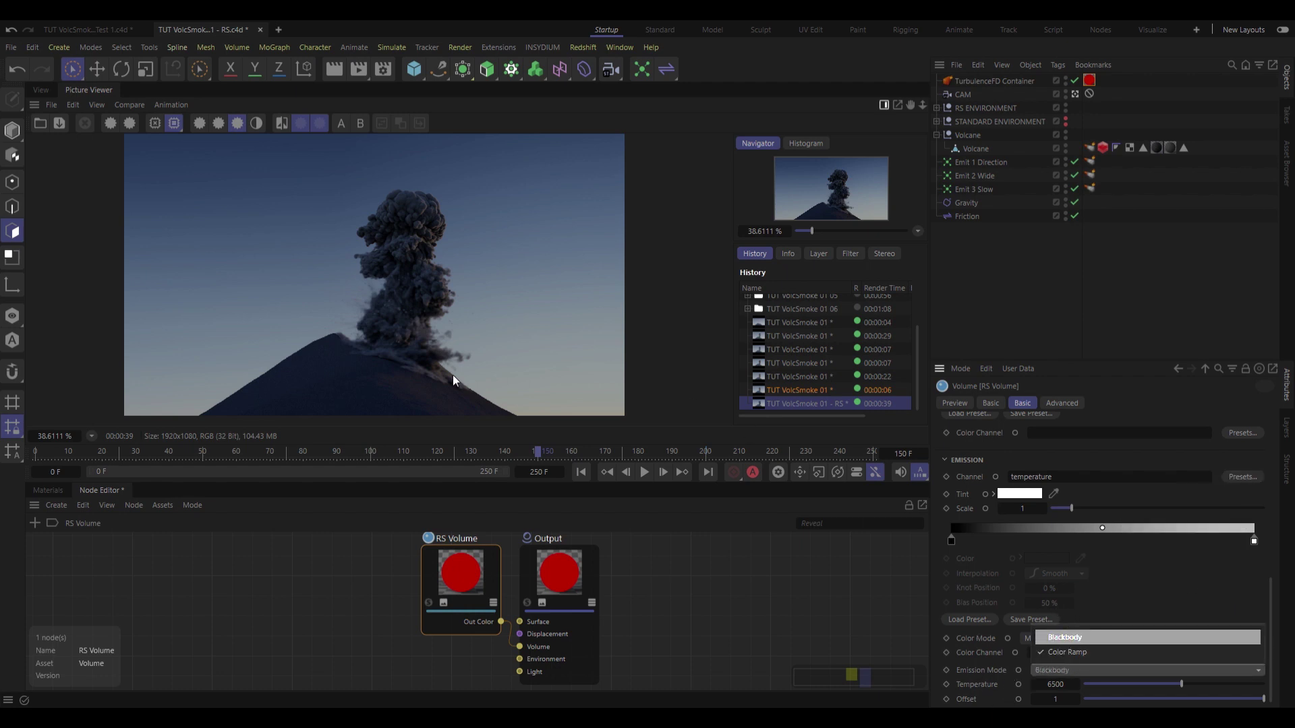
drag(346, 458, 294, 452)
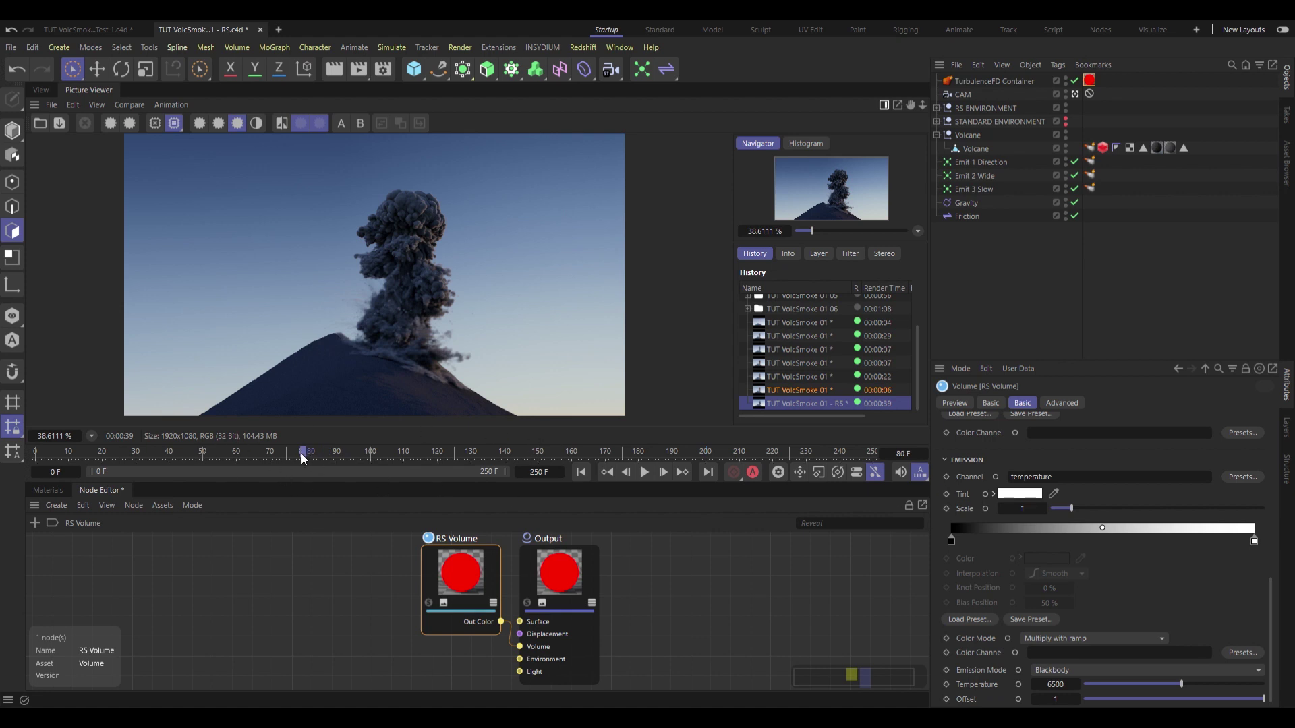
key(shift+r)
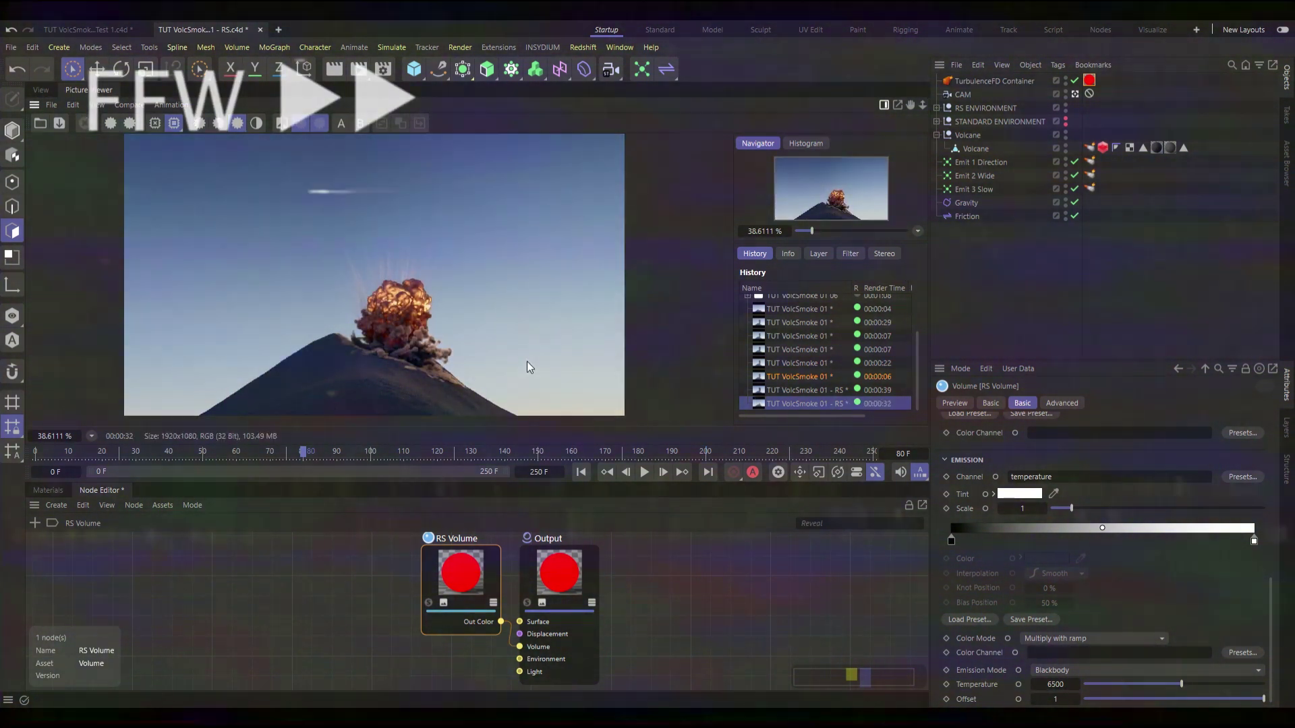
Clear the temperature channel from the Emission Channel field
click(1064, 487)
double_click(1064, 486)
key(BackSpace)
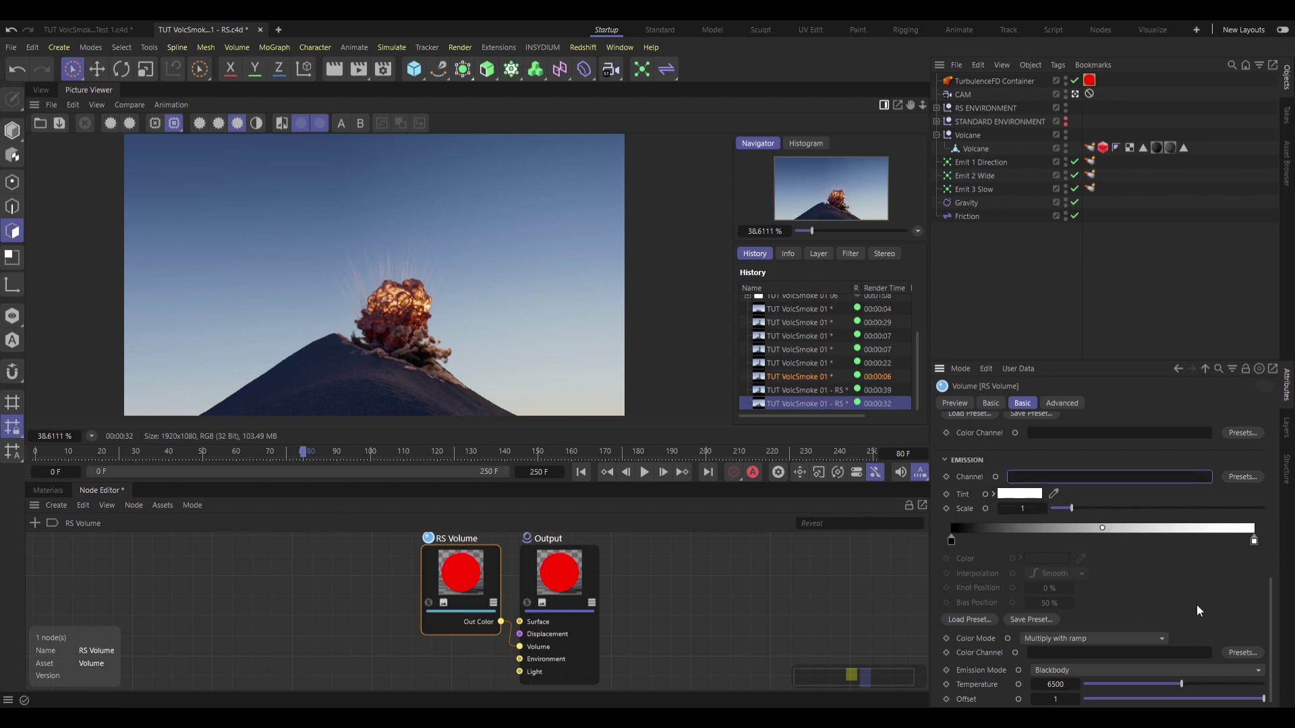
scroll(1186, 647, down, 3)
scroll(1176, 553, up, 5)
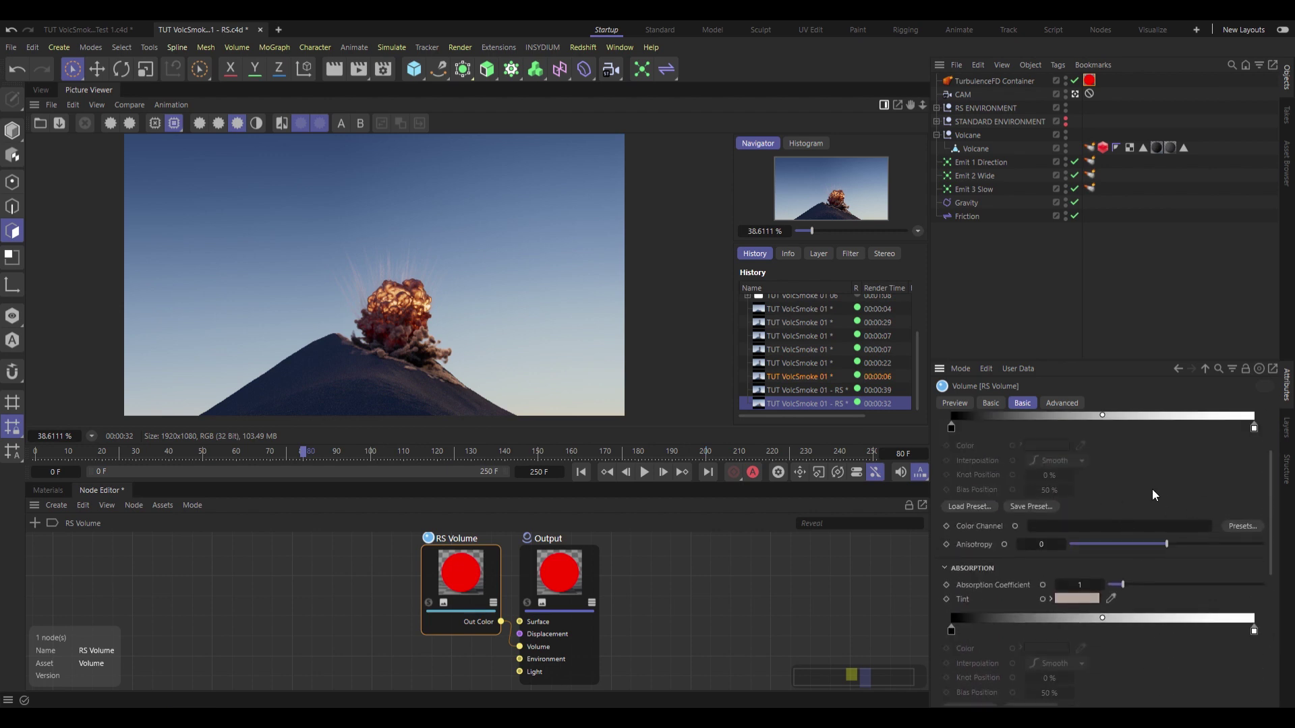
scroll(1152, 488, up, 2)
At frame 150, set Shadow Density Scale to 0.5 and re-render with Redshift
click(537, 453)
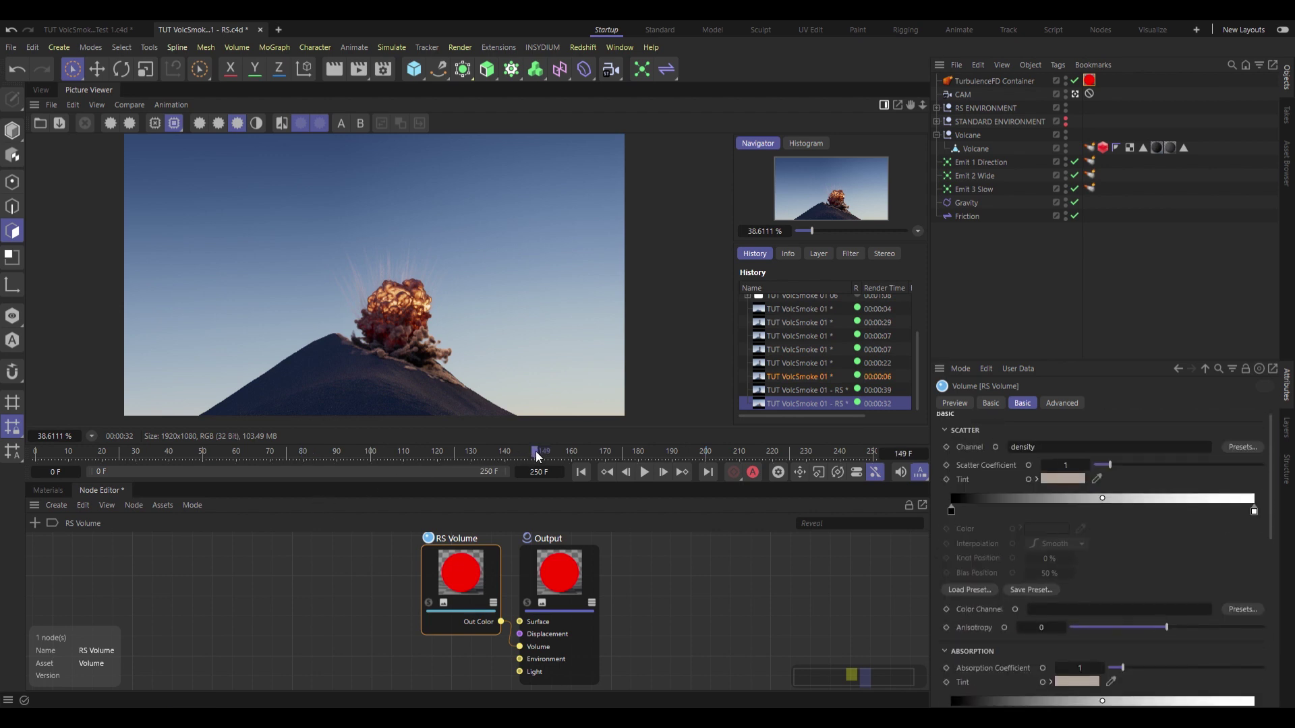
drag(538, 456, 539, 457)
click(1071, 405)
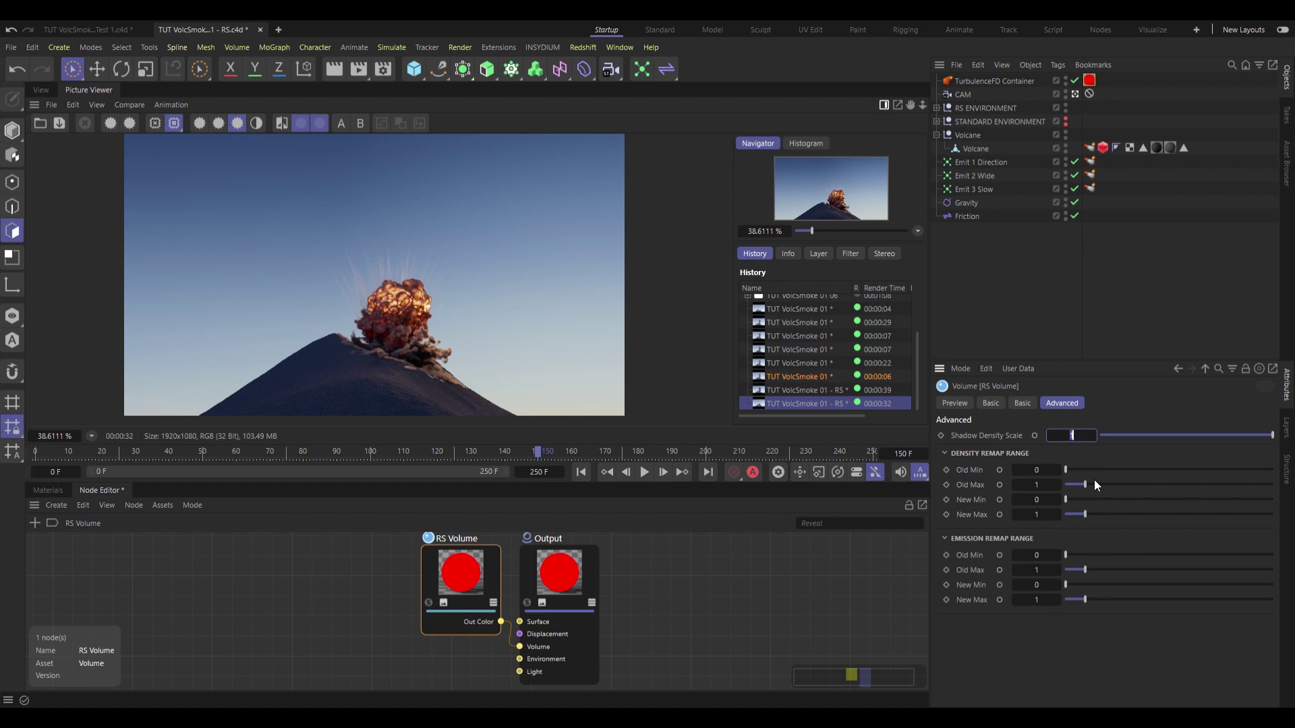
text(0.5)
key(Return)
key(shift+r)
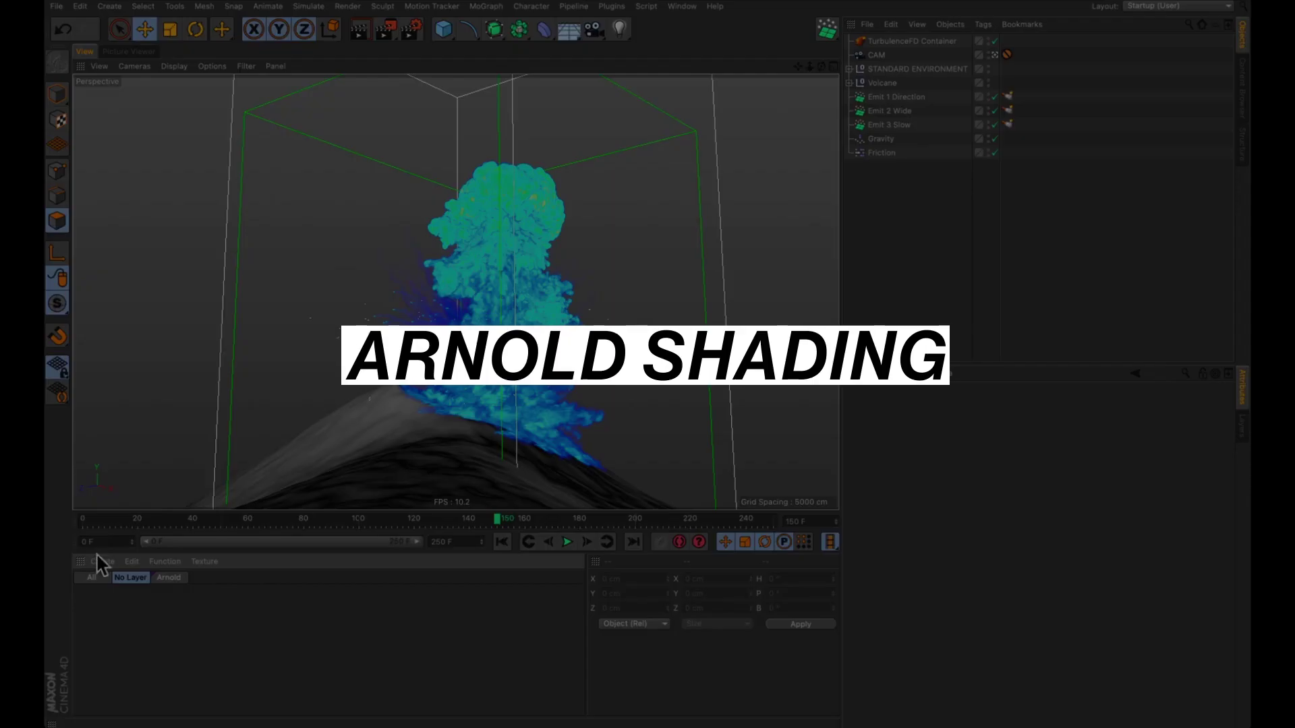
Create an Arnold standard_volume material and open it in the Material Editor
click(102, 561)
mouse_move(246, 612)
mouse_move(285, 655)
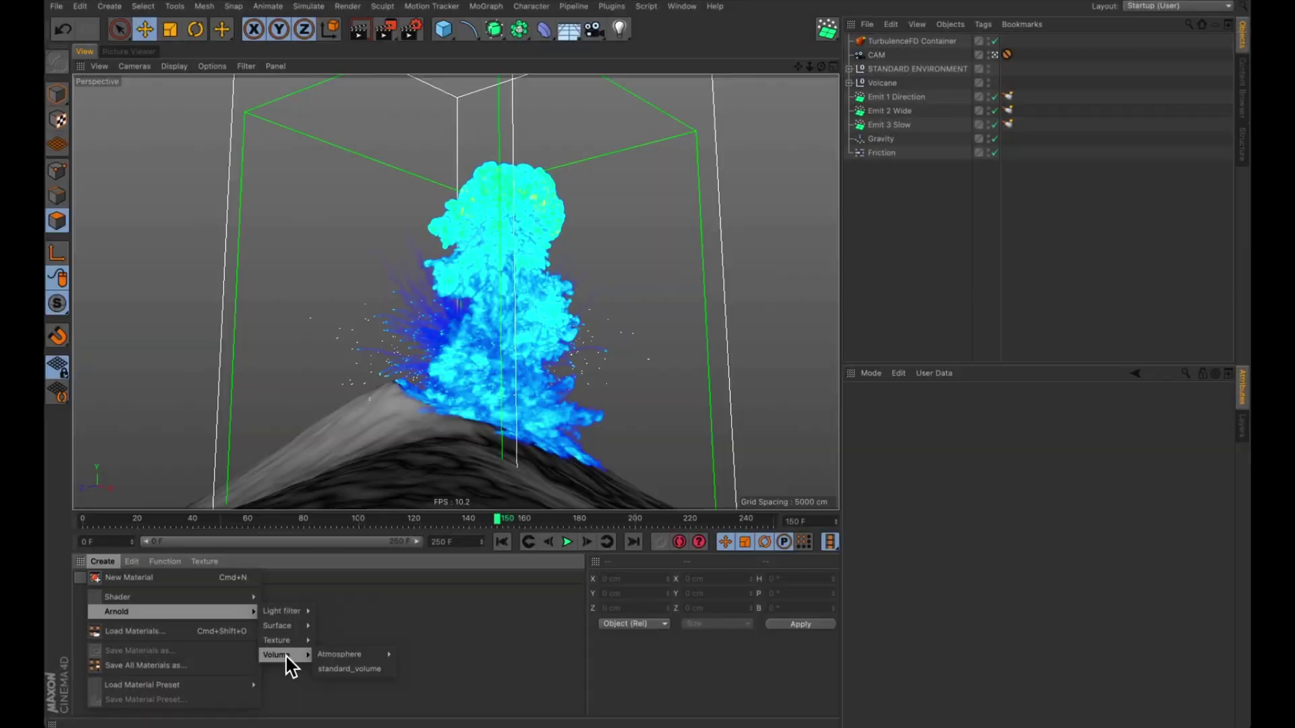
click(345, 669)
double_click(103, 622)
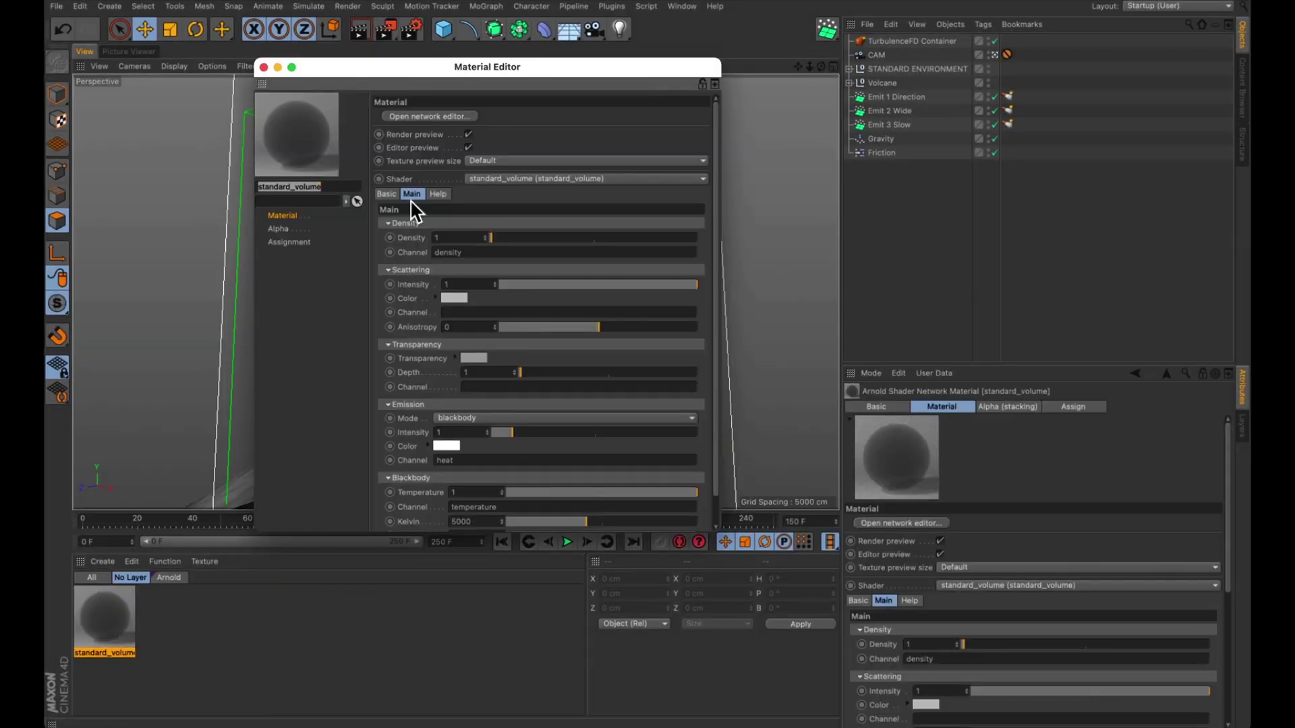
double_click(441, 252)
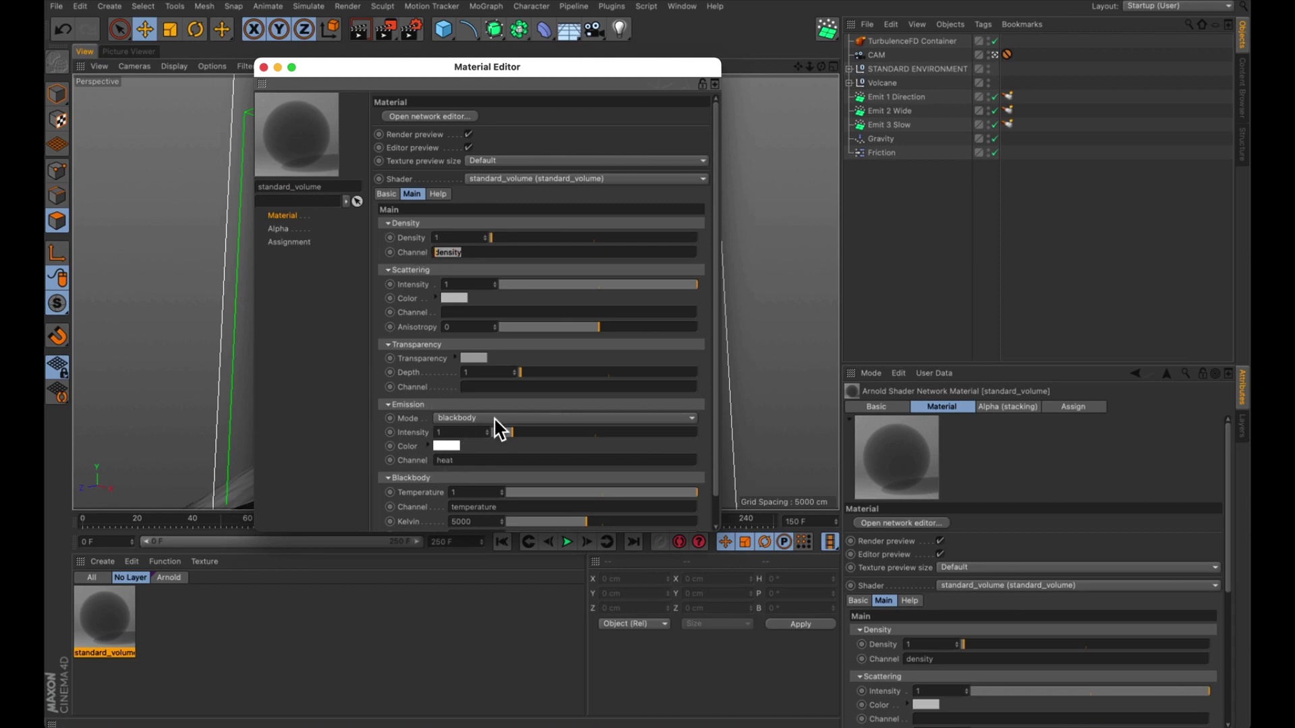
Remove the heat emission and blackbody temperature channel names
double_click(458, 460)
key(BackSpace)
scroll(477, 493, down, 1)
double_click(473, 476)
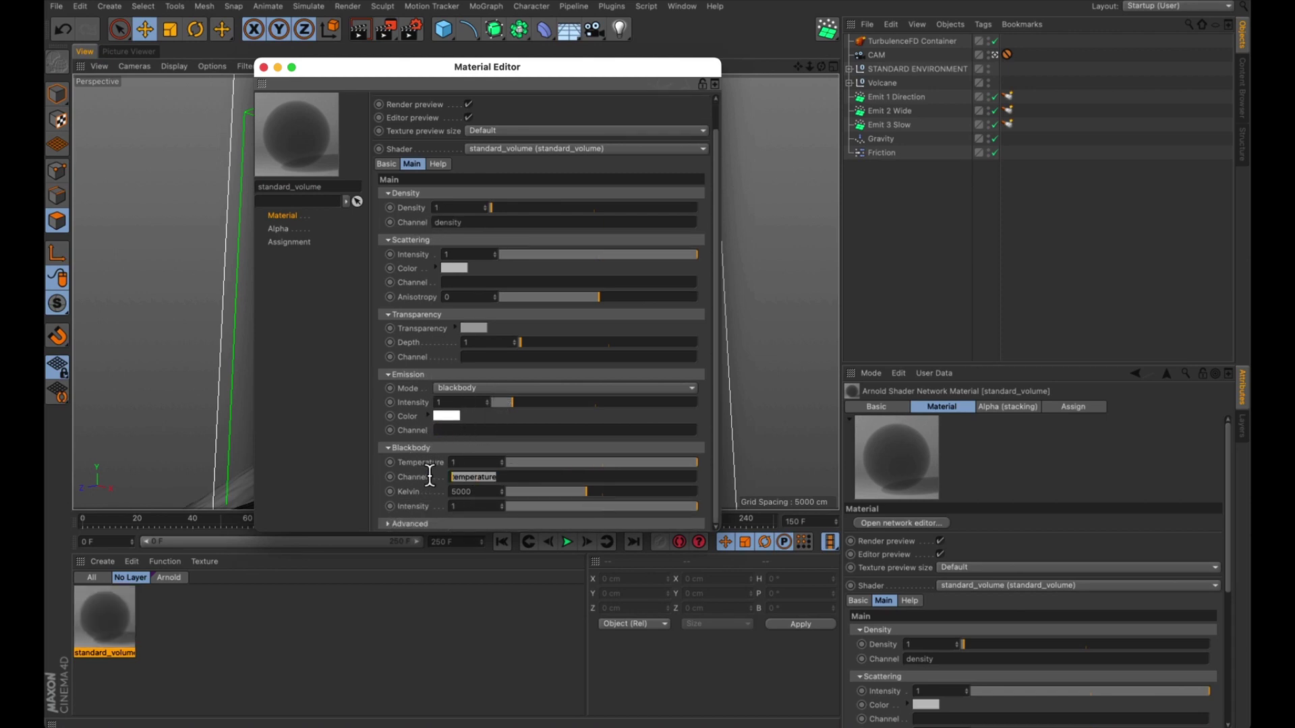
key(BackSpace)
scroll(438, 405, up, 1)
Make the scattering colour brown and begin editing the transparency colour
click(451, 298)
key(Return)
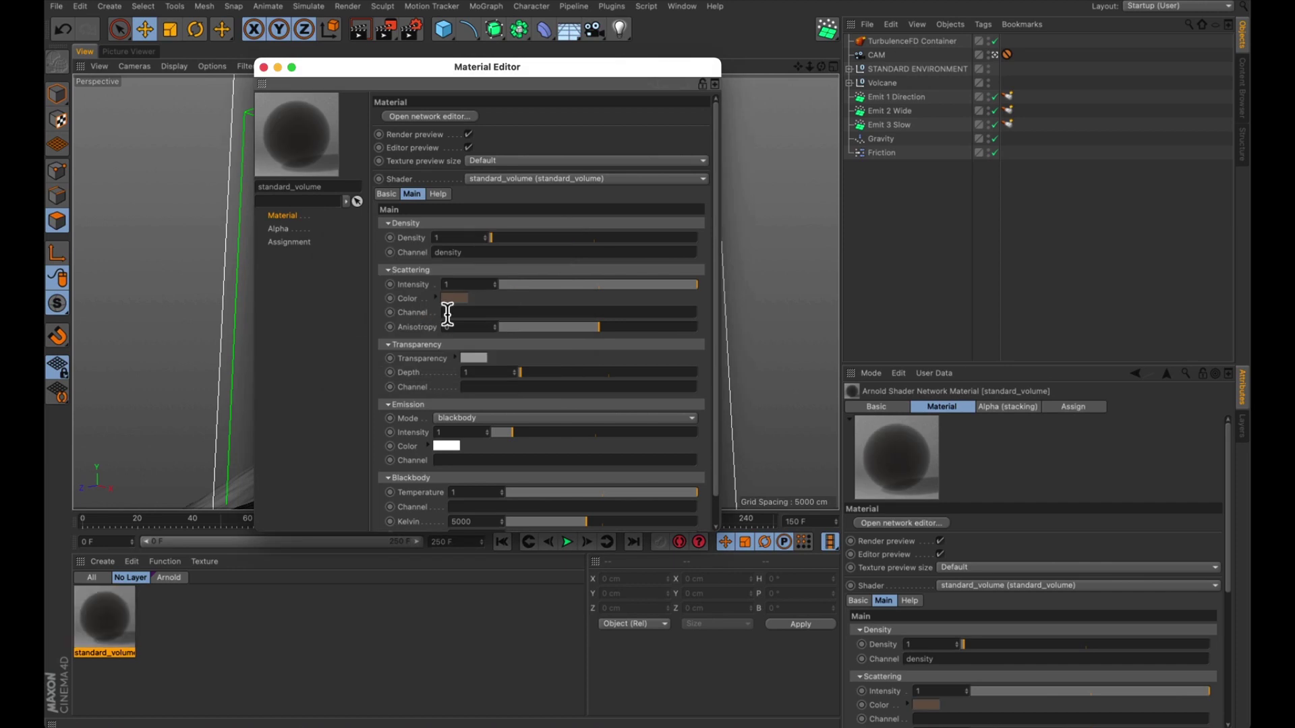
click(472, 358)
key(Return)
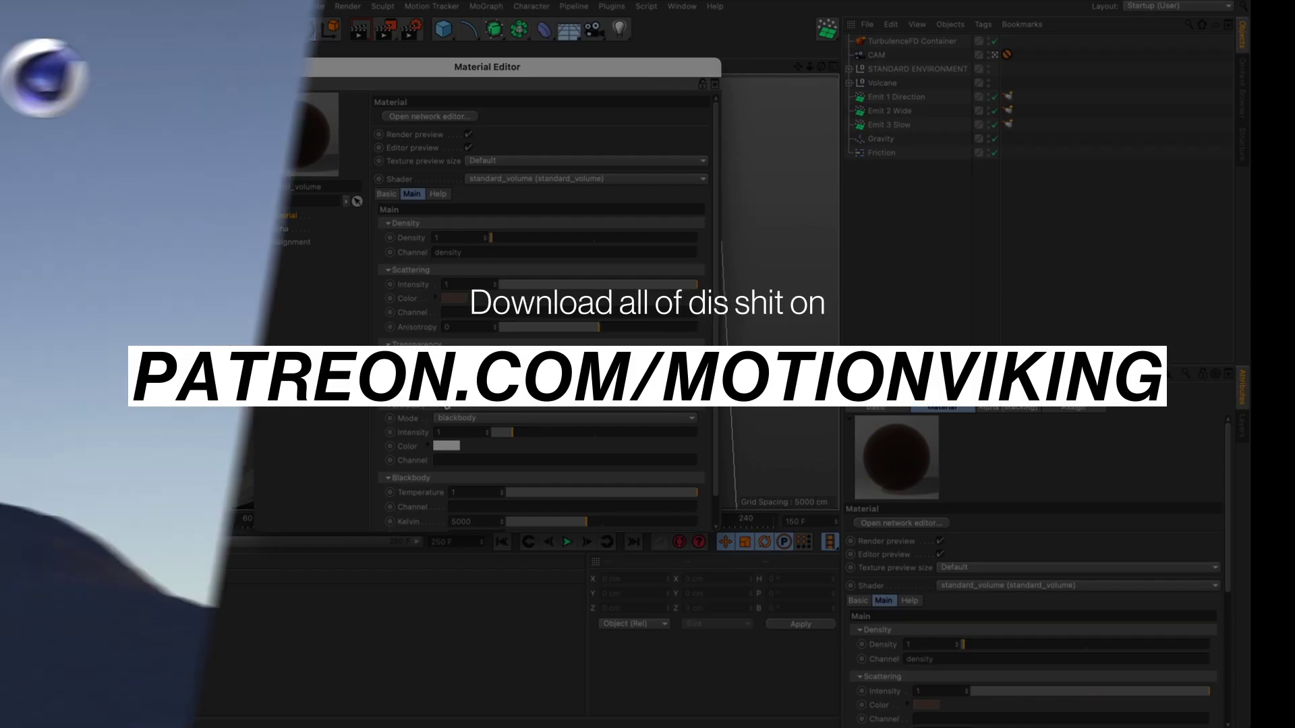